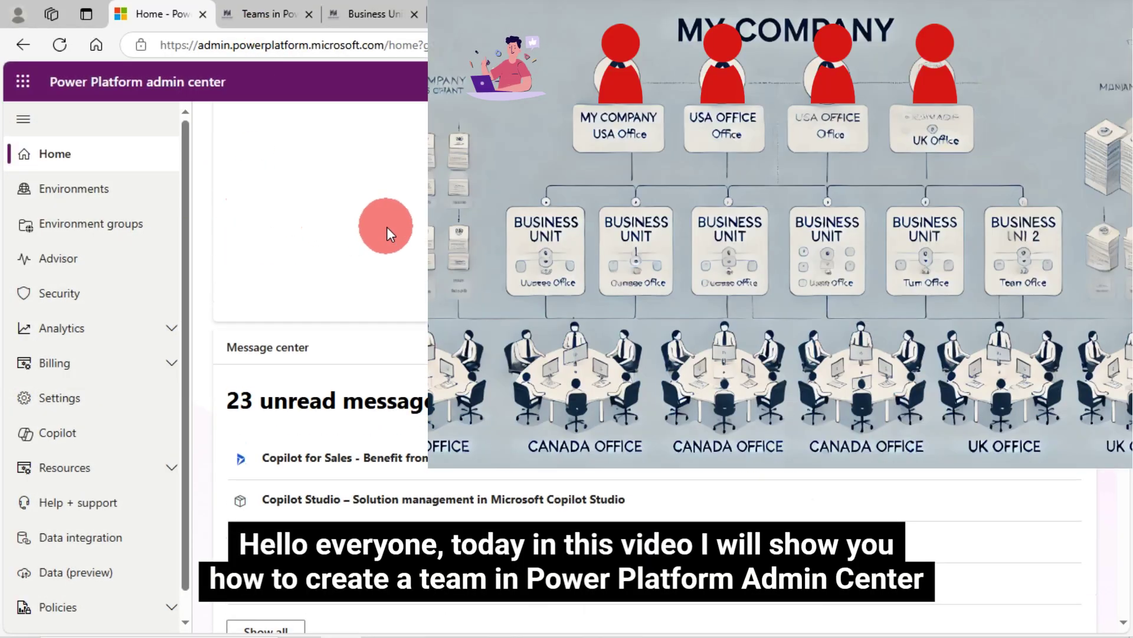
# - From the environments list, open the details of Personal Productivity Environment in a new browser tab
pyautogui.scroll(5, 388, 226)
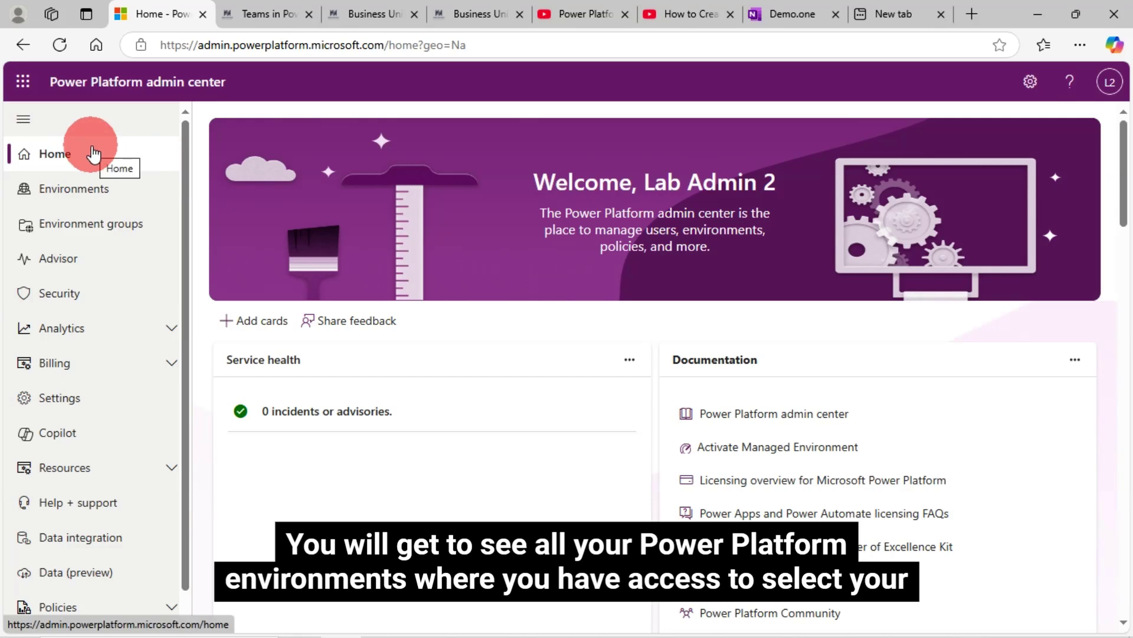
pyautogui.click(72, 191)
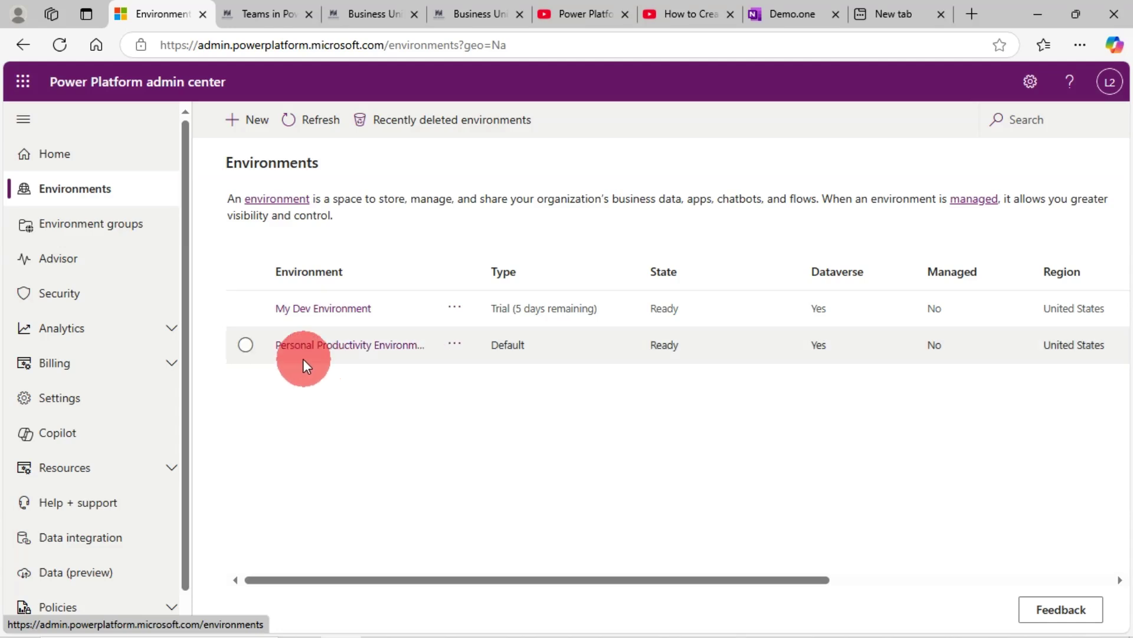
pyautogui.click(248, 346)
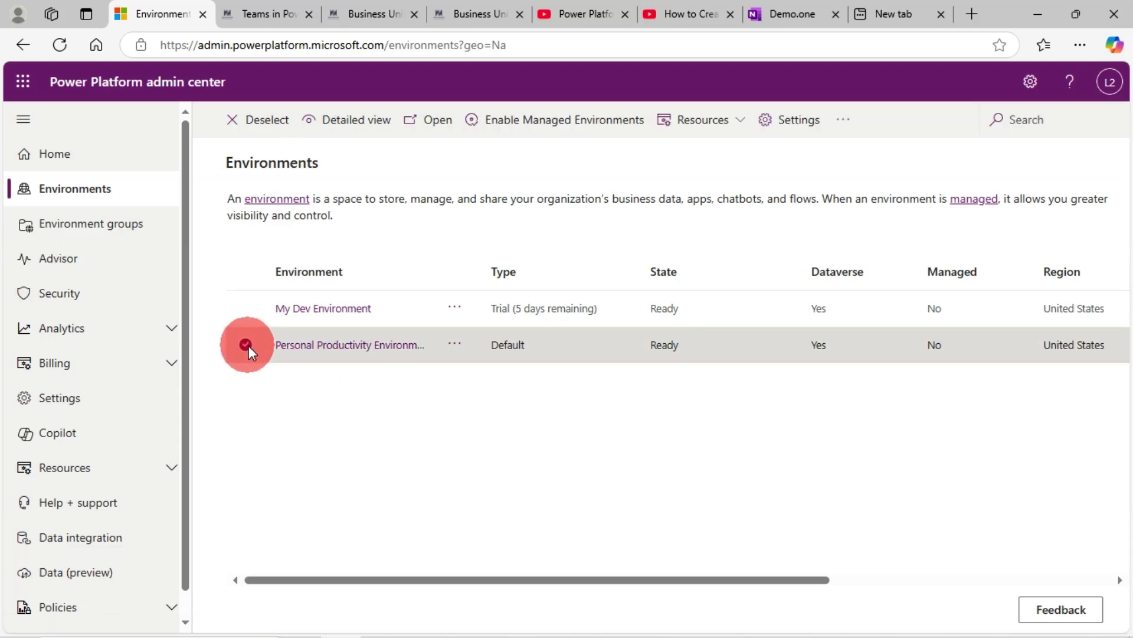
pyautogui.rightClick(327, 352)
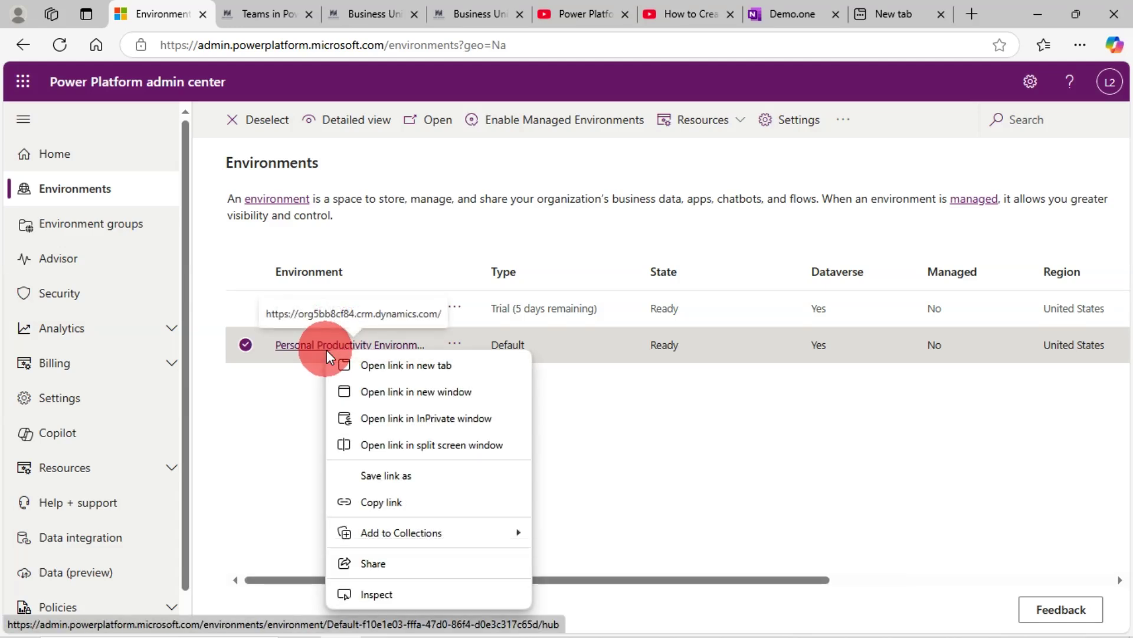
pyautogui.click(380, 364)
pyautogui.click(240, 12)
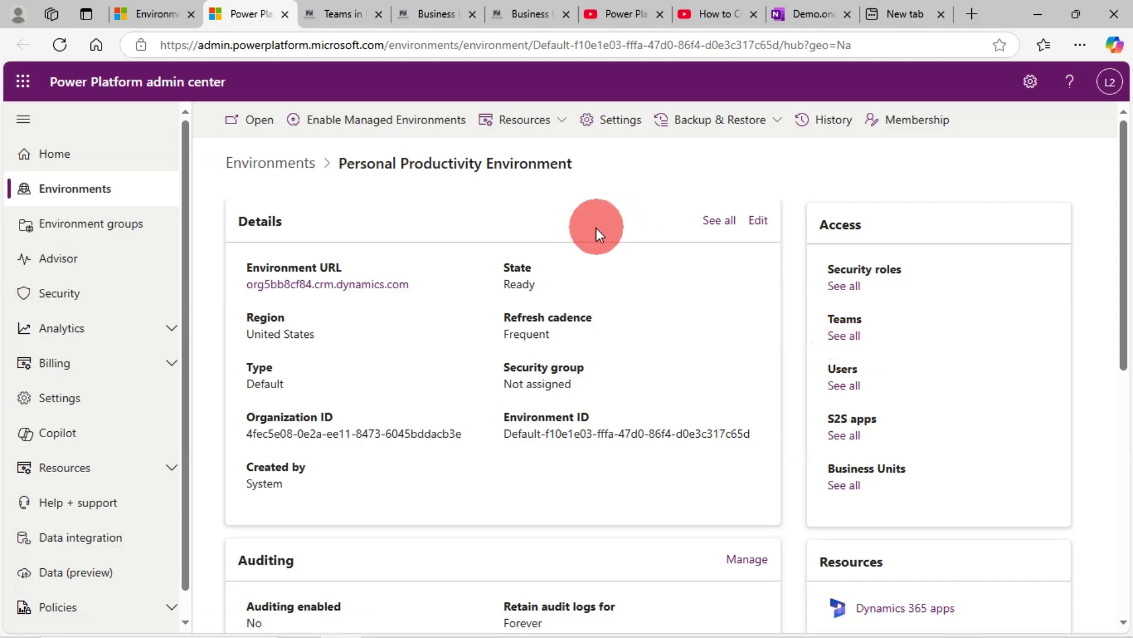
# - Go to the environment's settings and open the Teams page under Users + permissions
pyautogui.rightClick(617, 127)
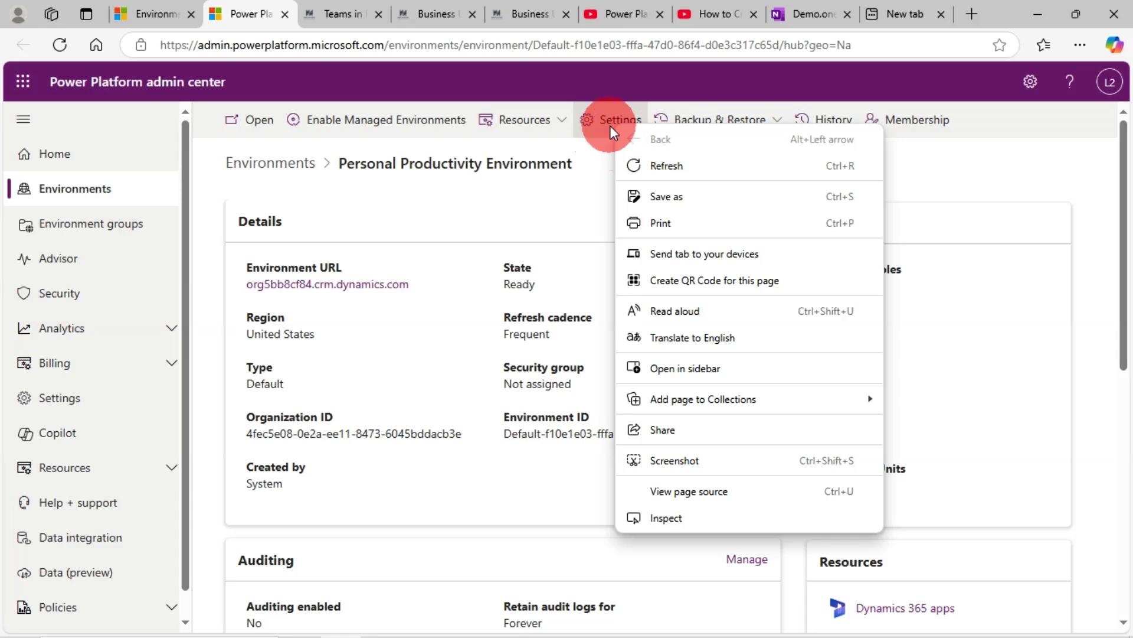
pyautogui.rightClick(610, 120)
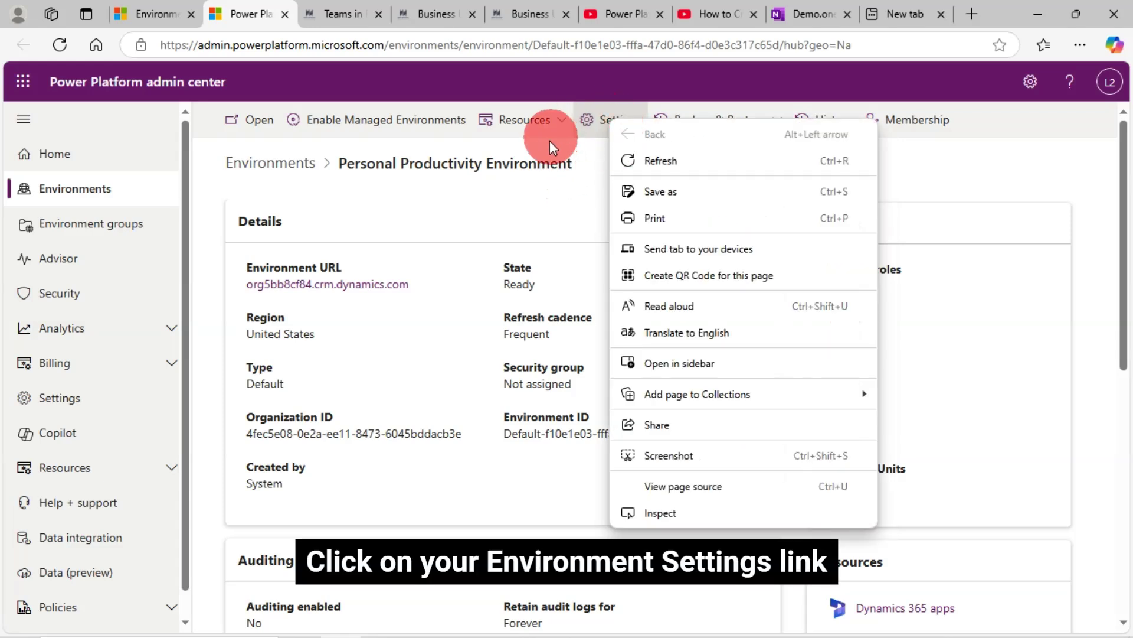
pyautogui.click(517, 190)
pyautogui.click(613, 124)
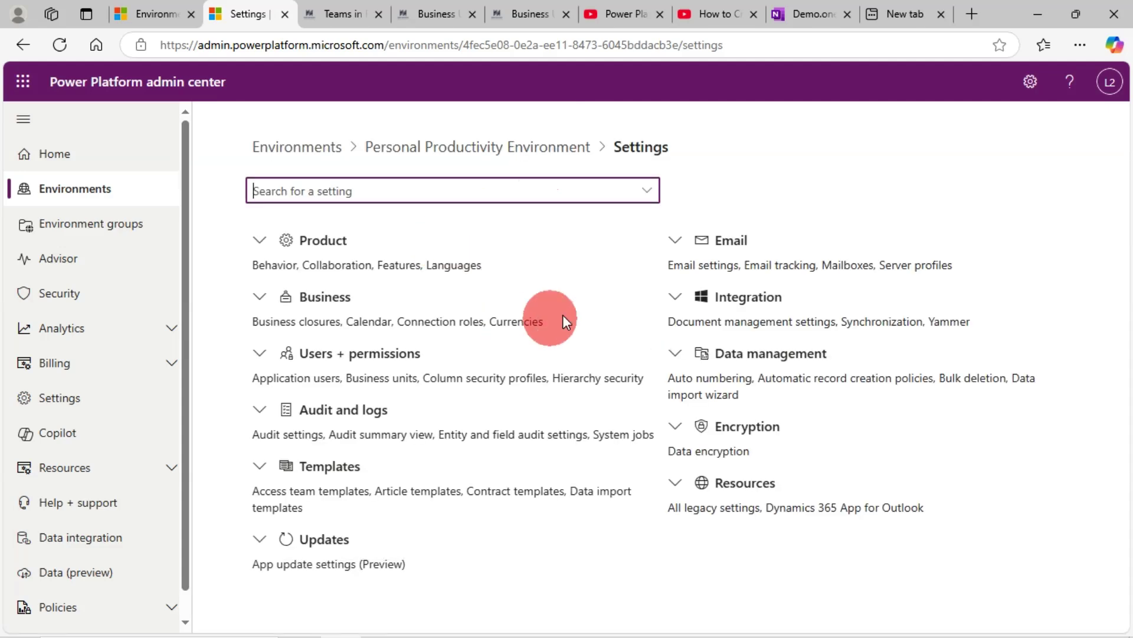
pyautogui.click(259, 353)
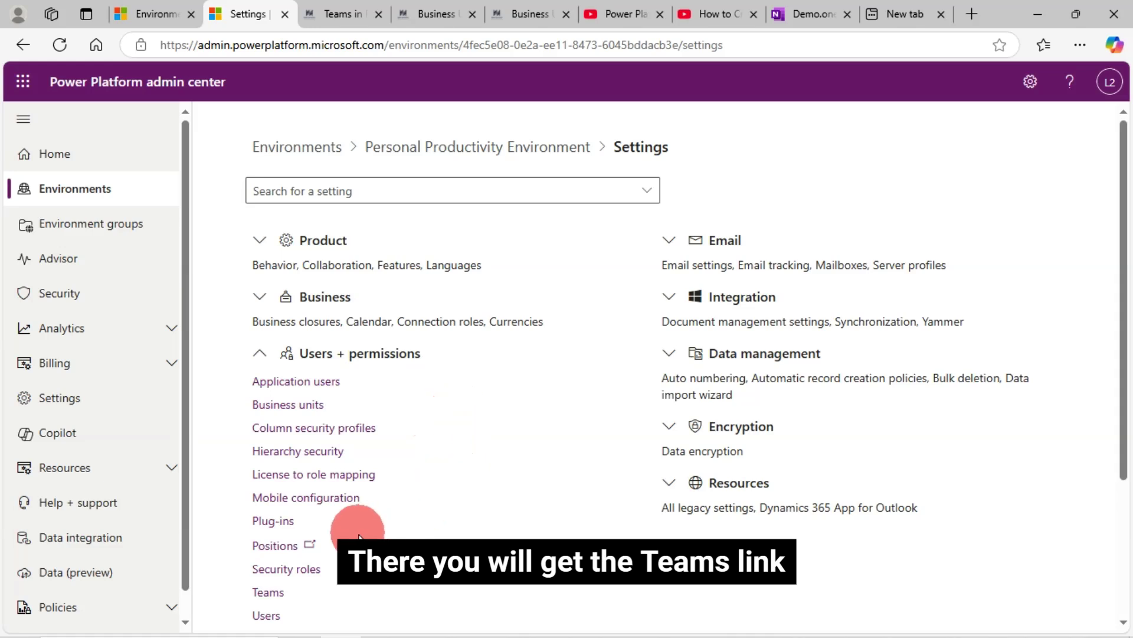
pyautogui.scroll(-1, 372, 528)
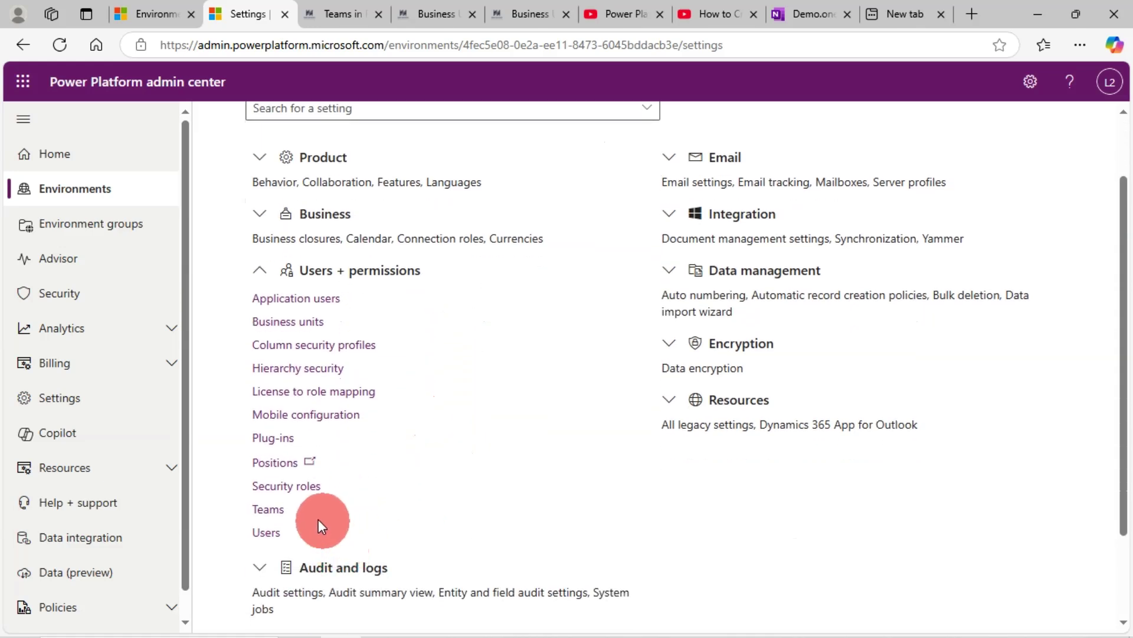
pyautogui.click(269, 510)
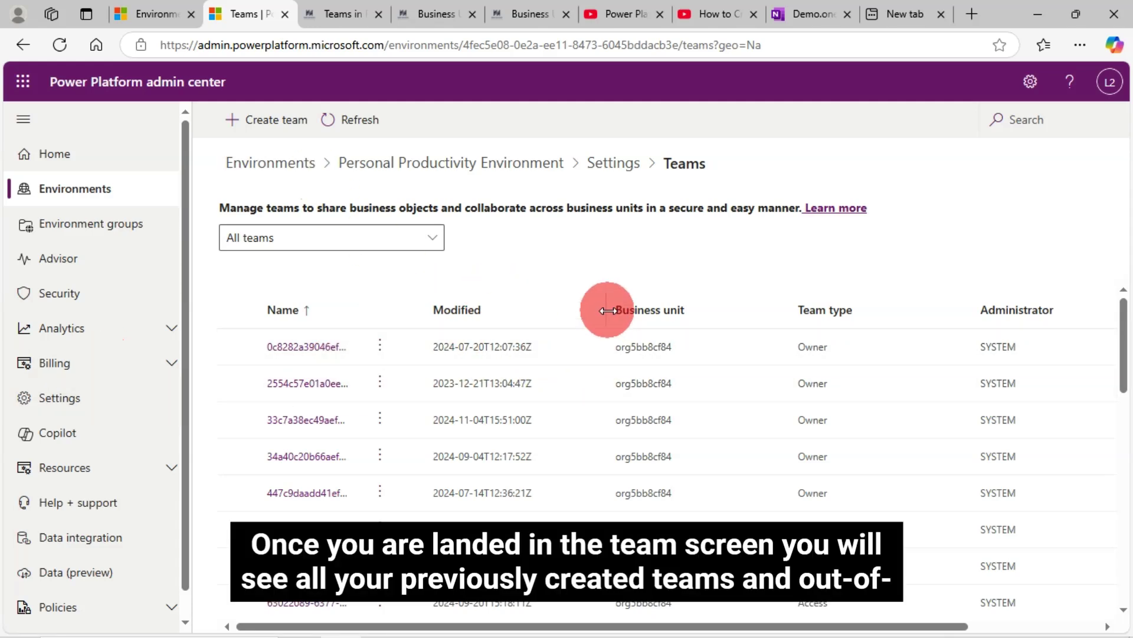
# - Look over the existing teams, start creating a new team, and review the available team types
pyautogui.scroll(-1, 449, 419)
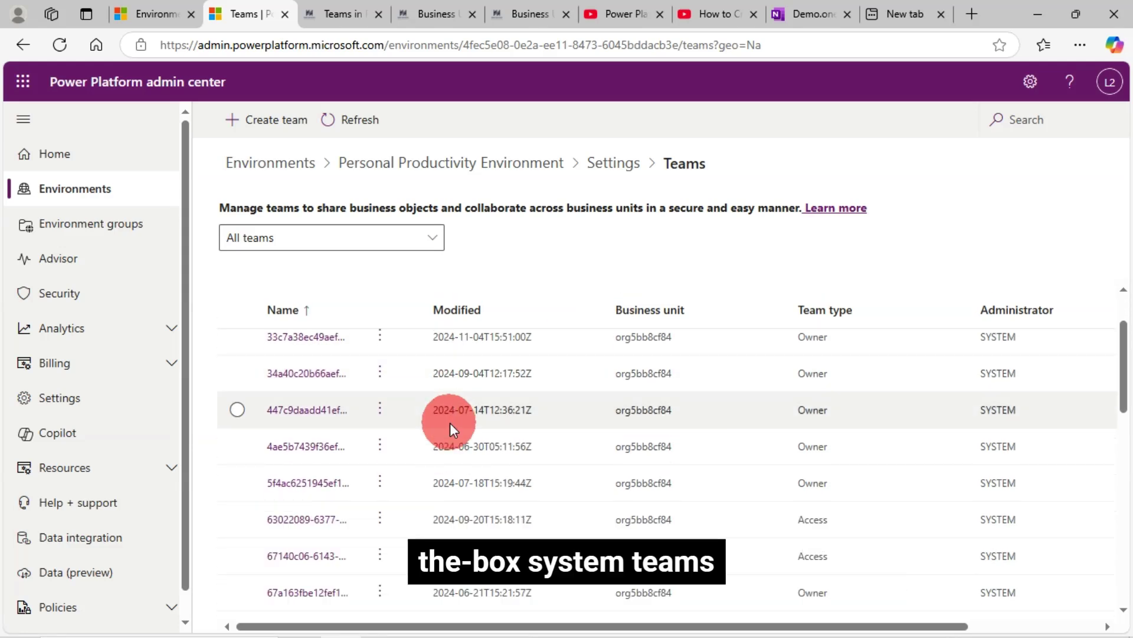
pyautogui.scroll(1, 906, 415)
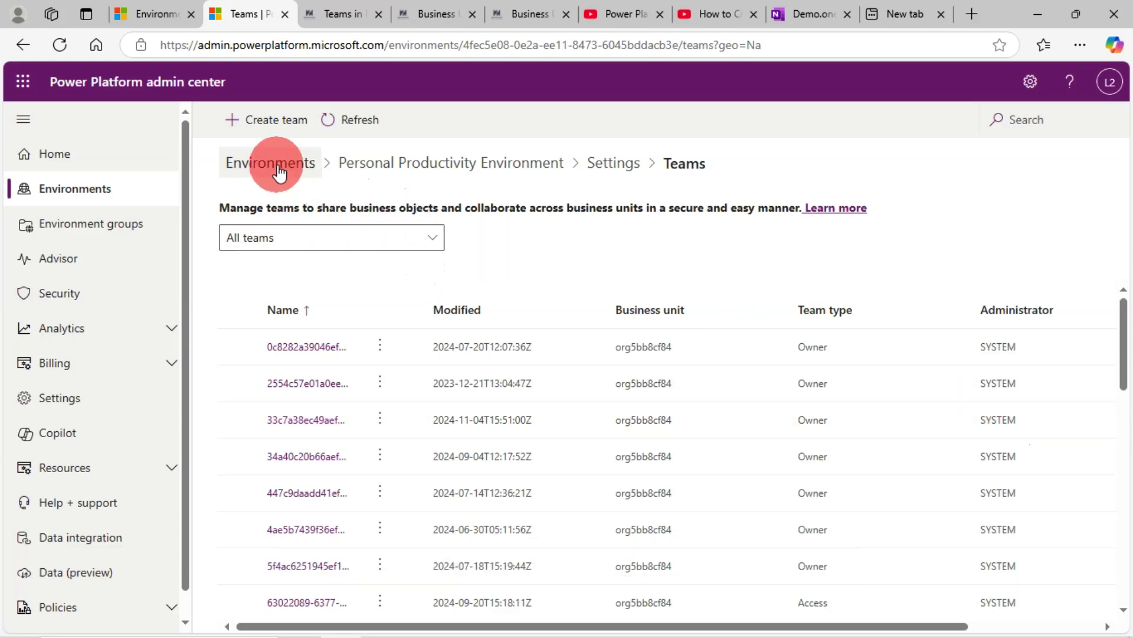
pyautogui.click(280, 125)
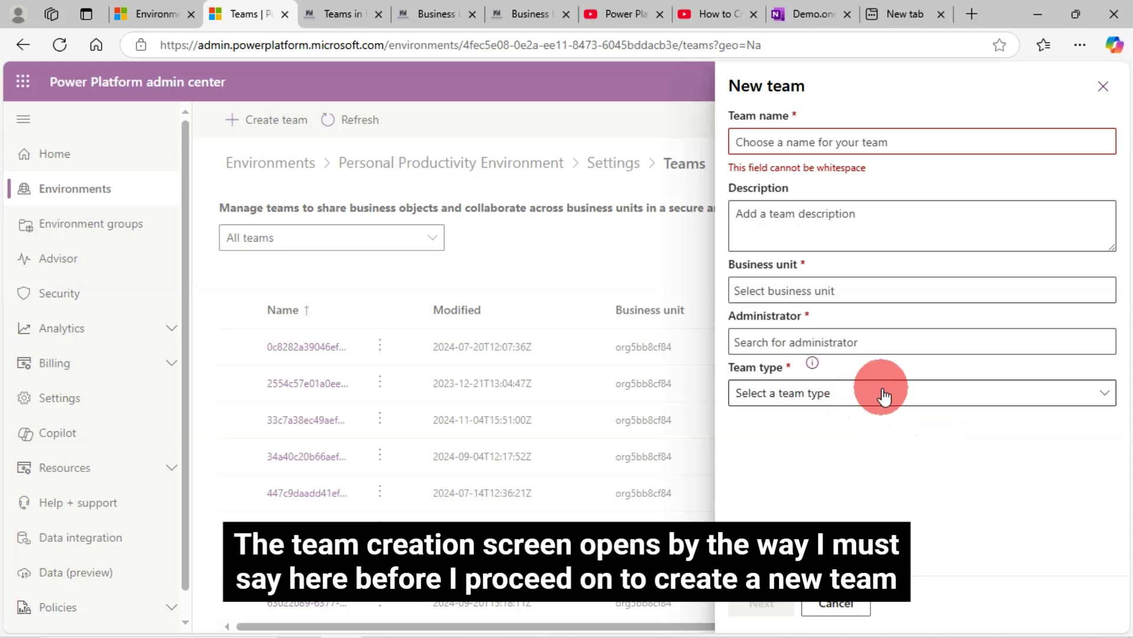
pyautogui.click(1071, 394)
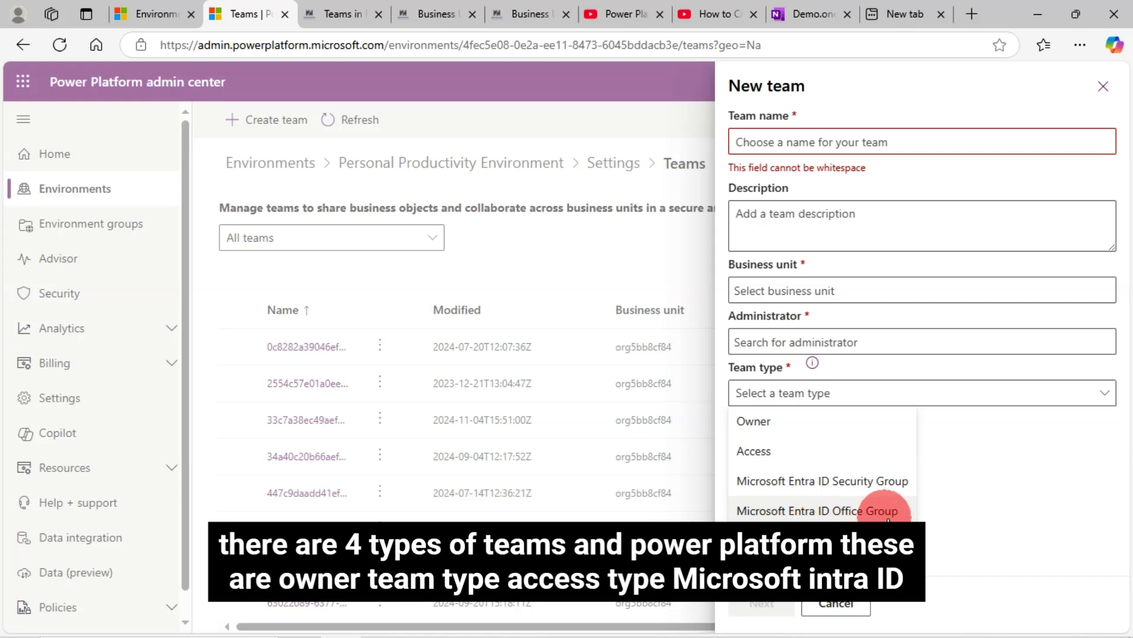
pyautogui.click(873, 402)
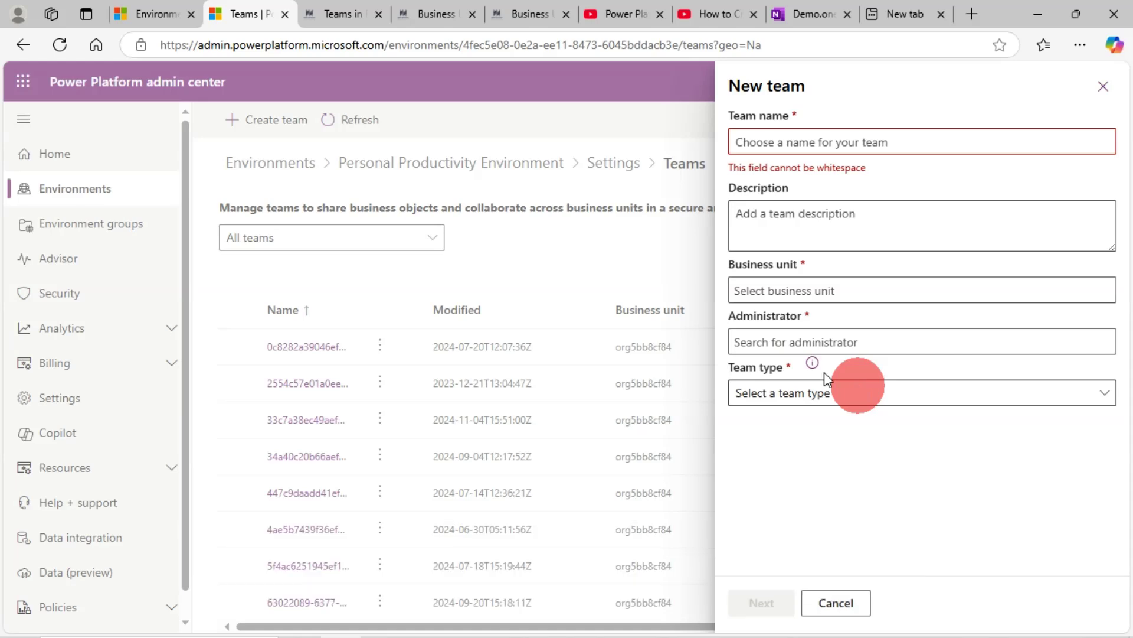
# - Consult the Teams in Power Platform article for the purpose of each team type, and return to the new team form
pyautogui.click(349, 12)
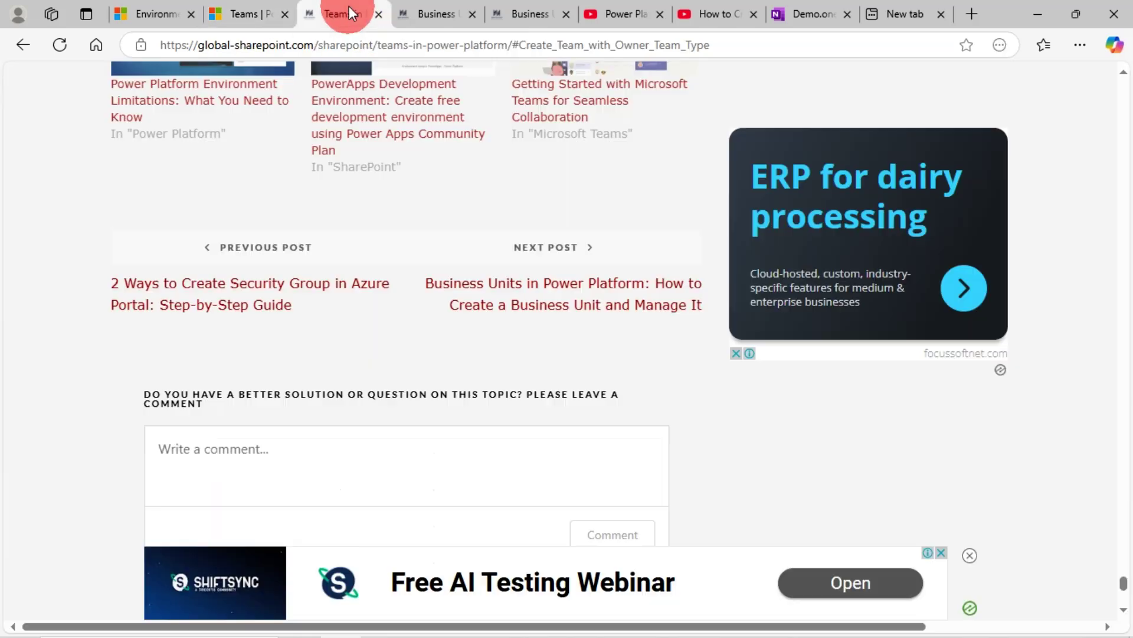
pyautogui.scroll(15, 425, 206)
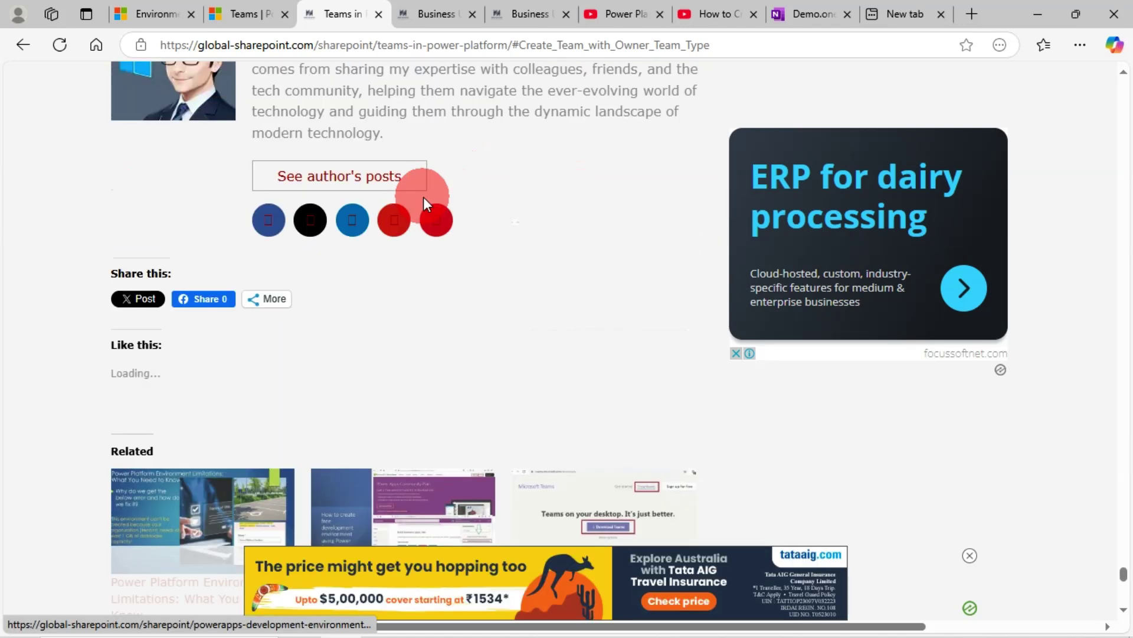
pyautogui.scroll(1, 423, 197)
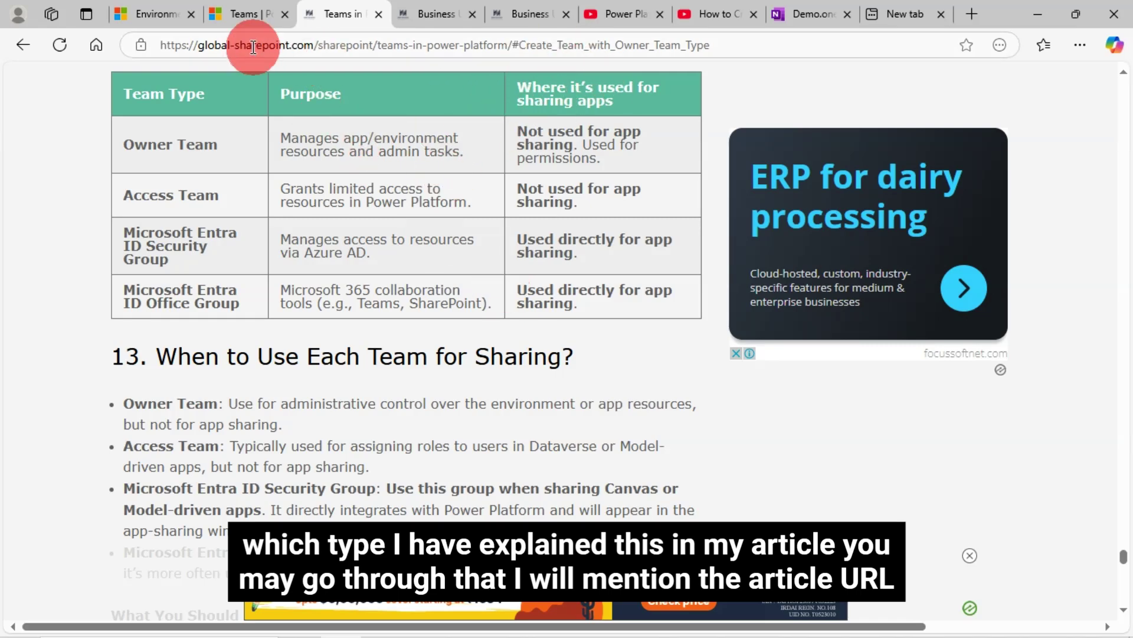
pyautogui.click(242, 14)
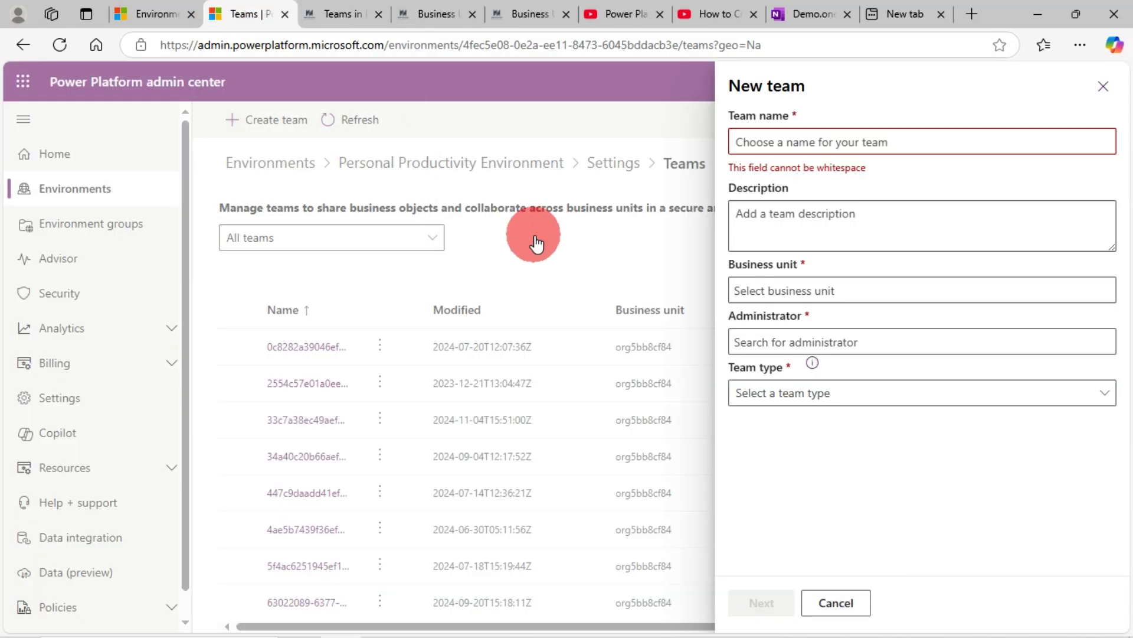
# - Name the team "Demo_Create Team with Owner Team Type", as in the OneNote page, and enter the description "This is a demo team."
pyautogui.click(806, 12)
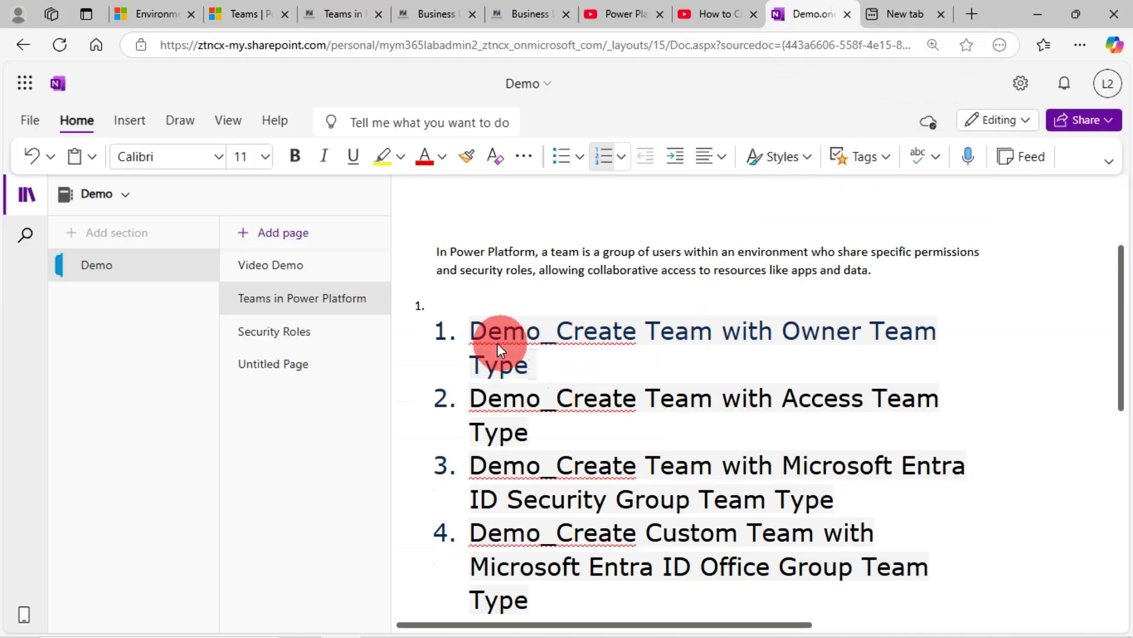
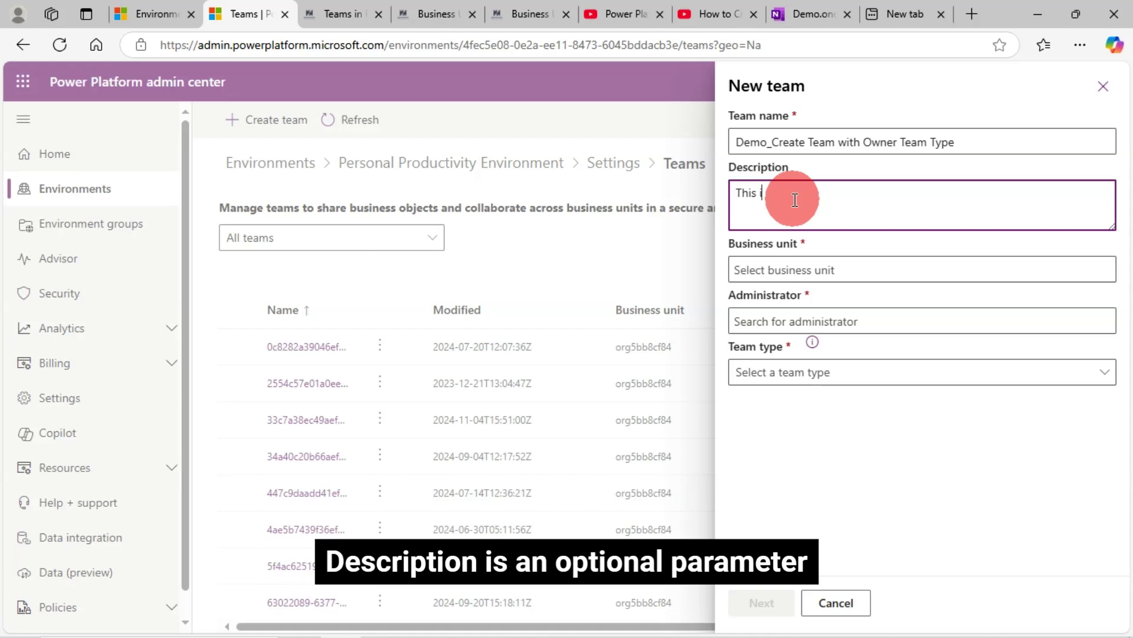
pyautogui.write('is a demo team.')
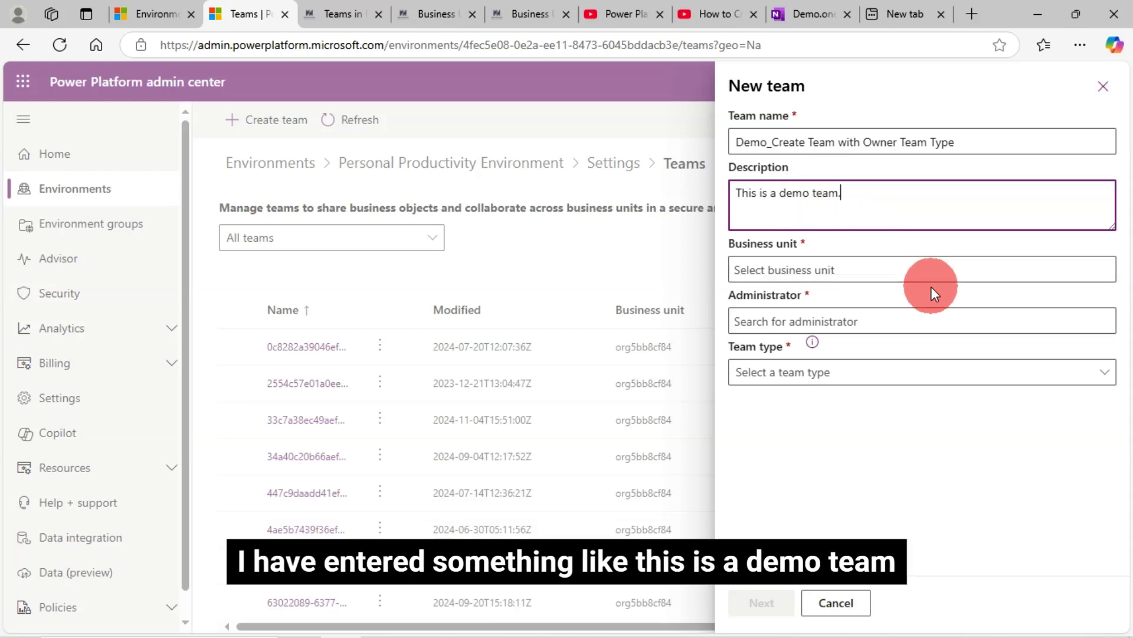
# - Set the team's business unit to org5bb8cf84, glancing at the business units article and video before choosing
pyautogui.click(815, 270)
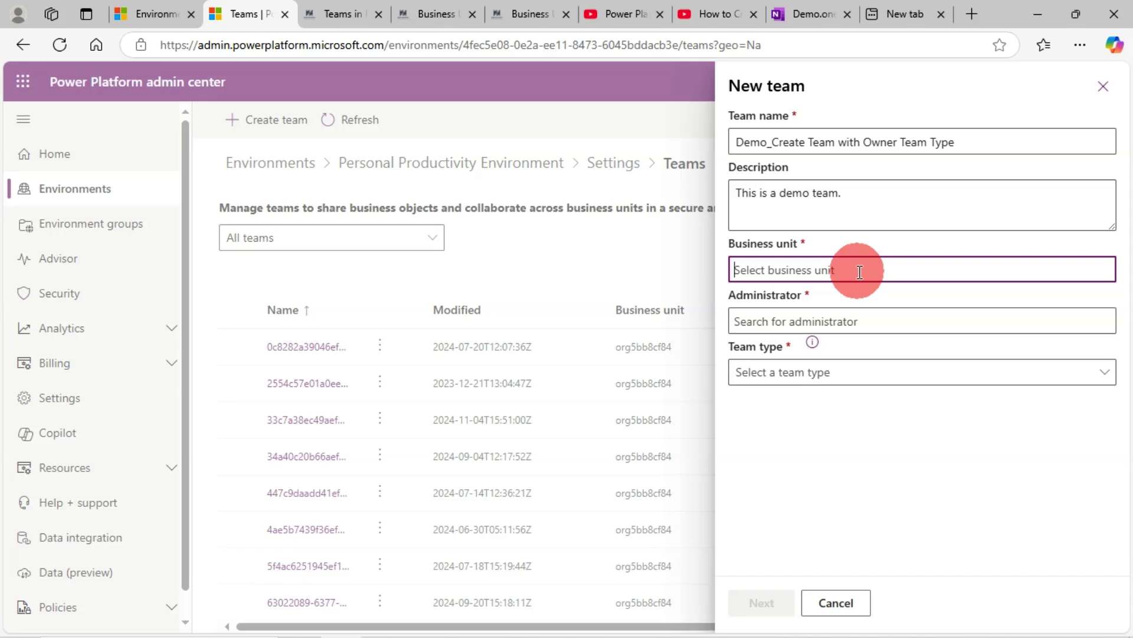
pyautogui.write('O')
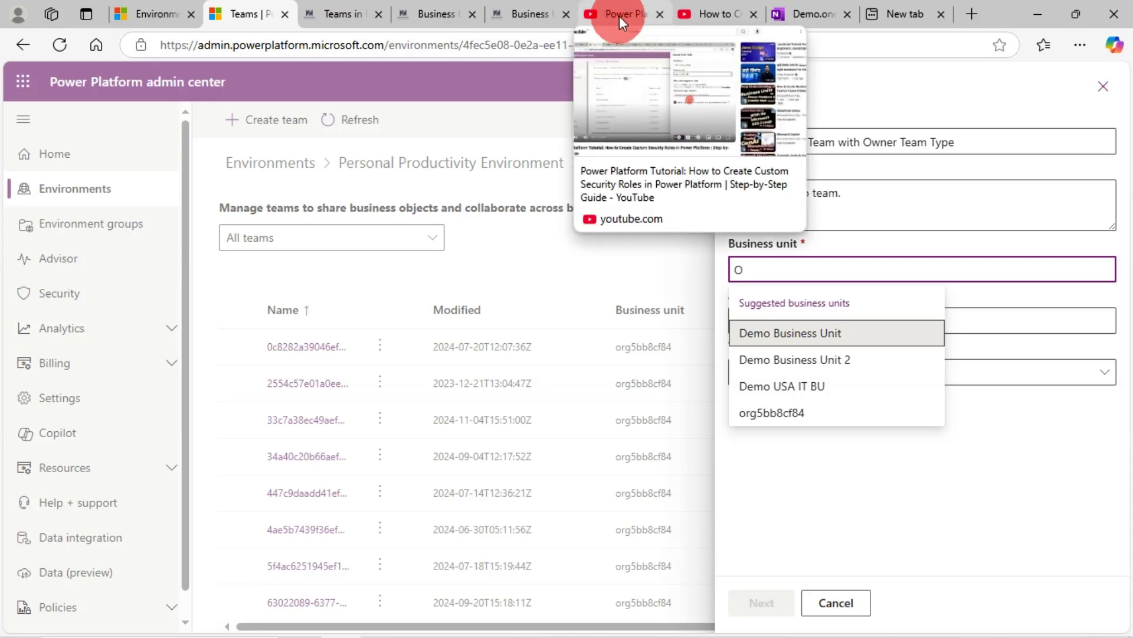
pyautogui.click(529, 11)
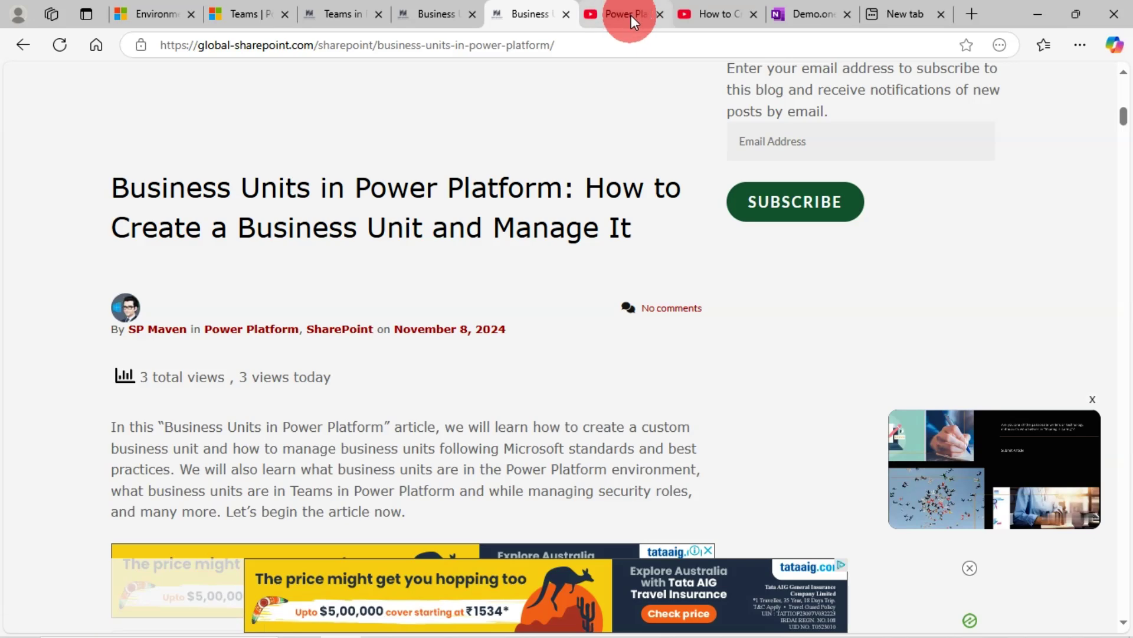
pyautogui.click(700, 10)
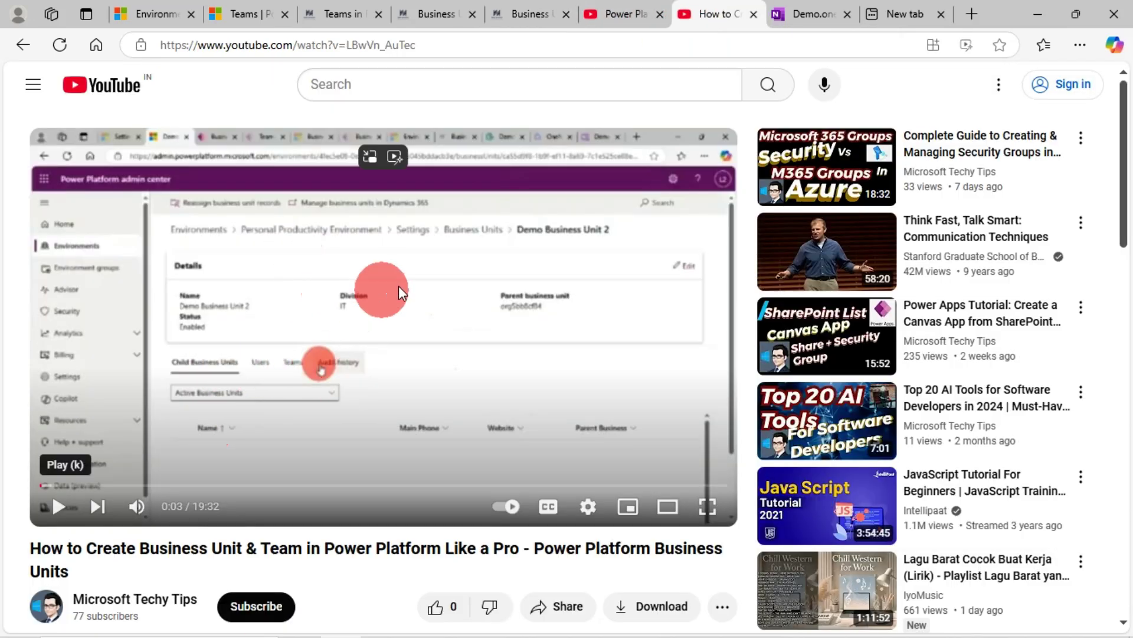
pyautogui.click(245, 13)
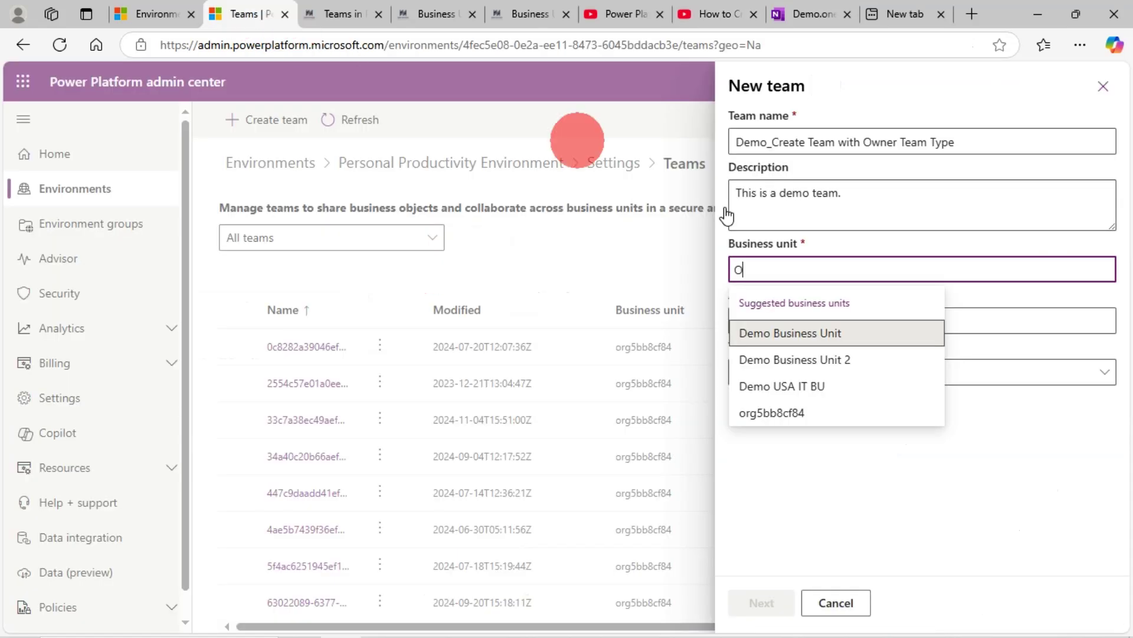
pyautogui.click(778, 416)
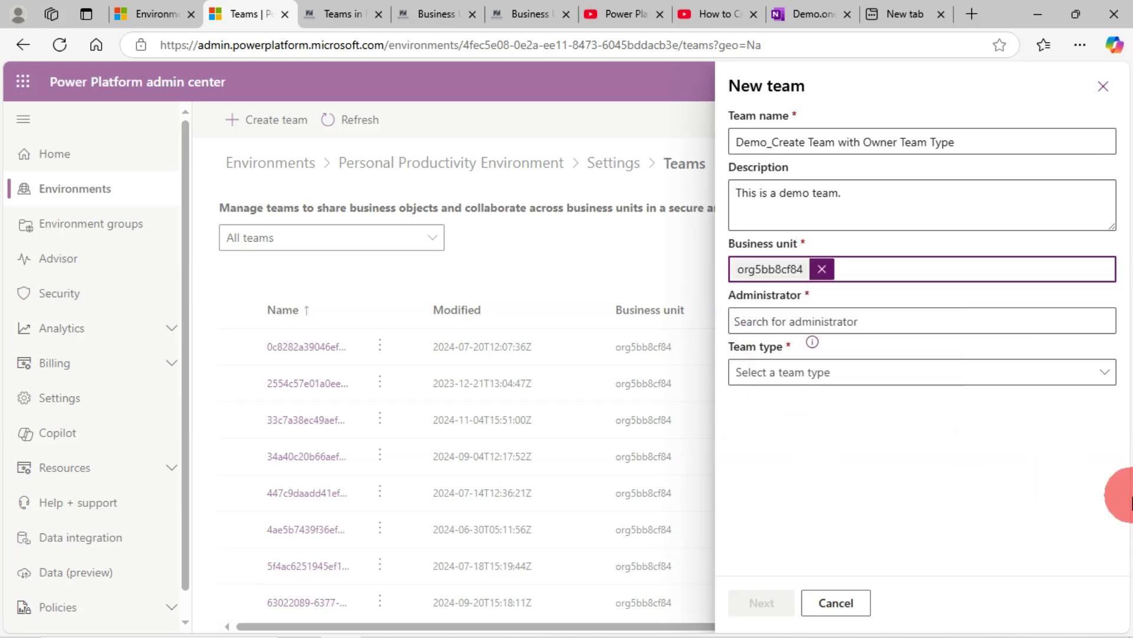
# - Assign # Lab Admin 2 as administrator, set the team type to Owner, and proceed to create the team
pyautogui.click(779, 322)
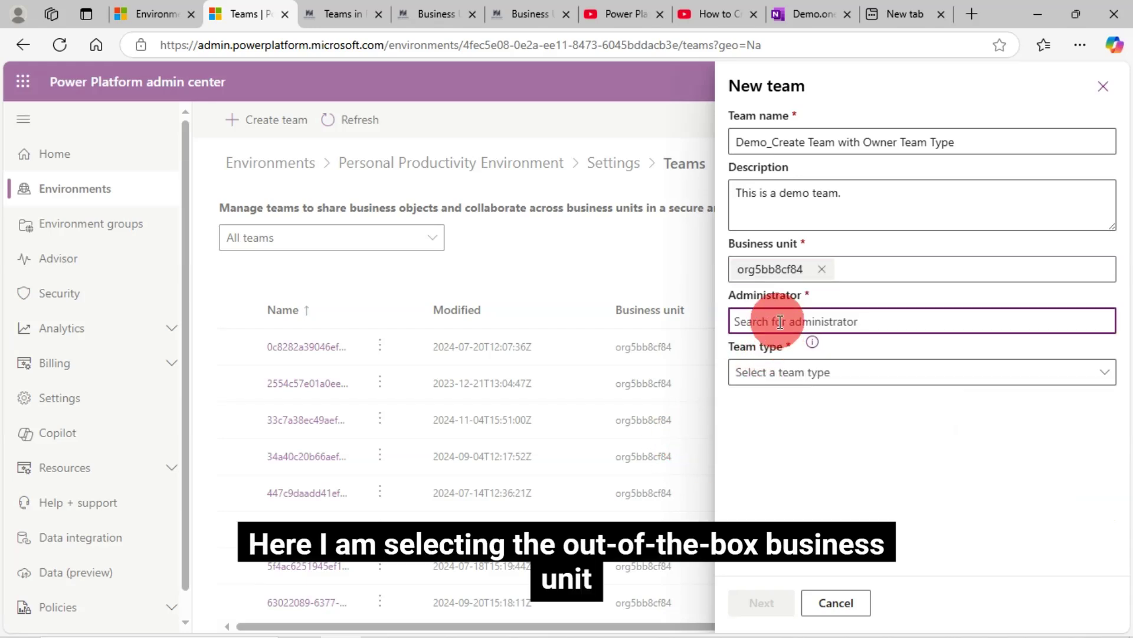
pyautogui.write('lab')
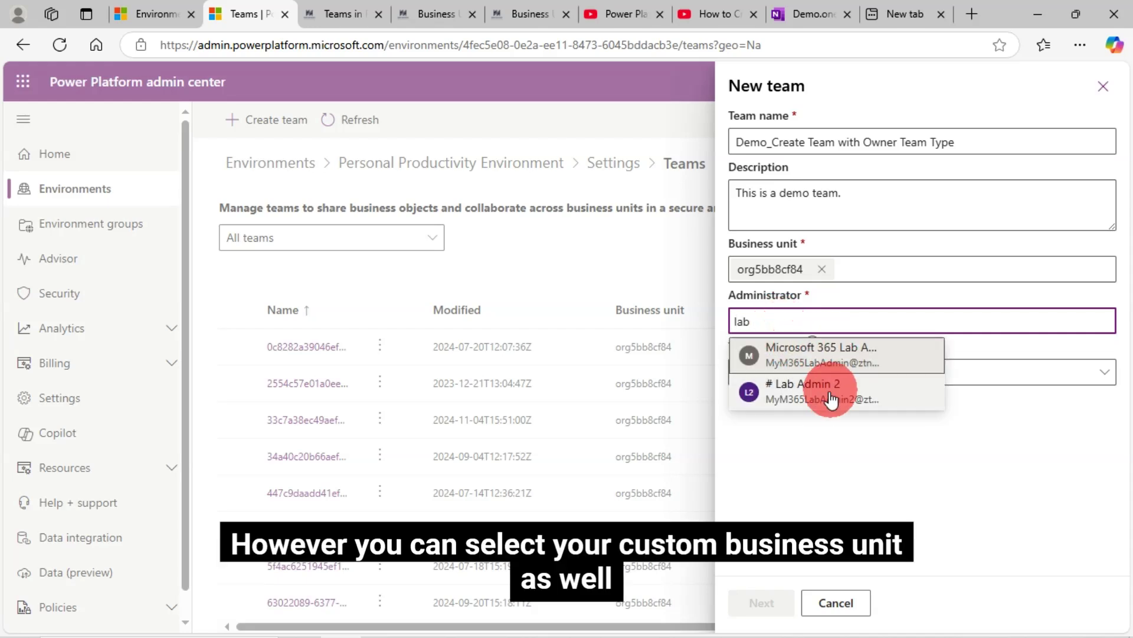
pyautogui.click(806, 395)
pyautogui.click(892, 372)
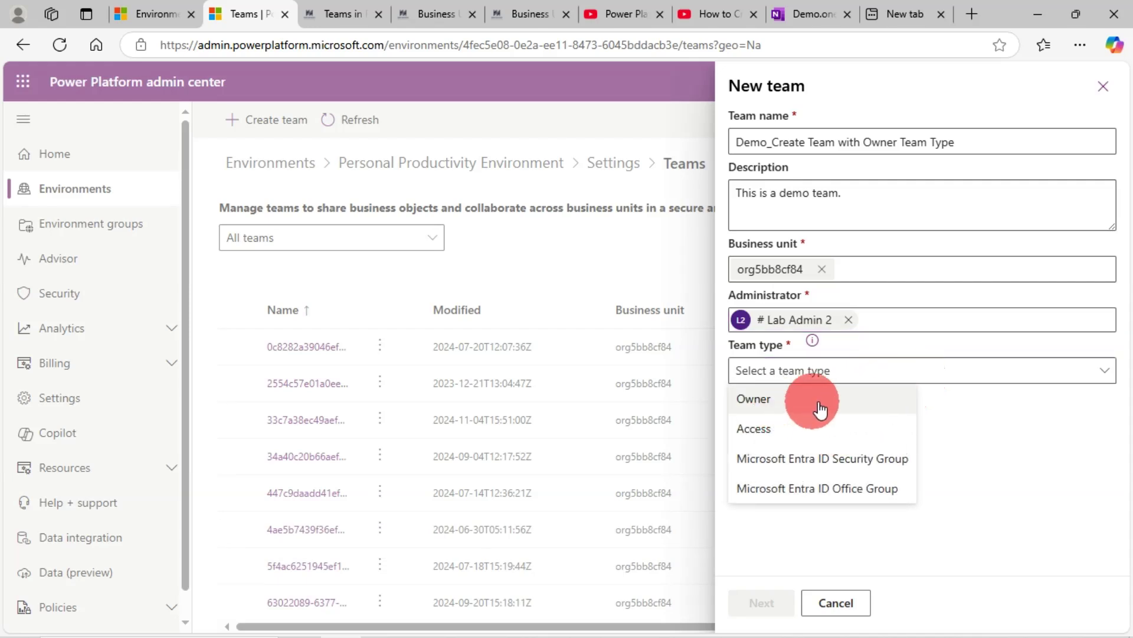
pyautogui.click(760, 399)
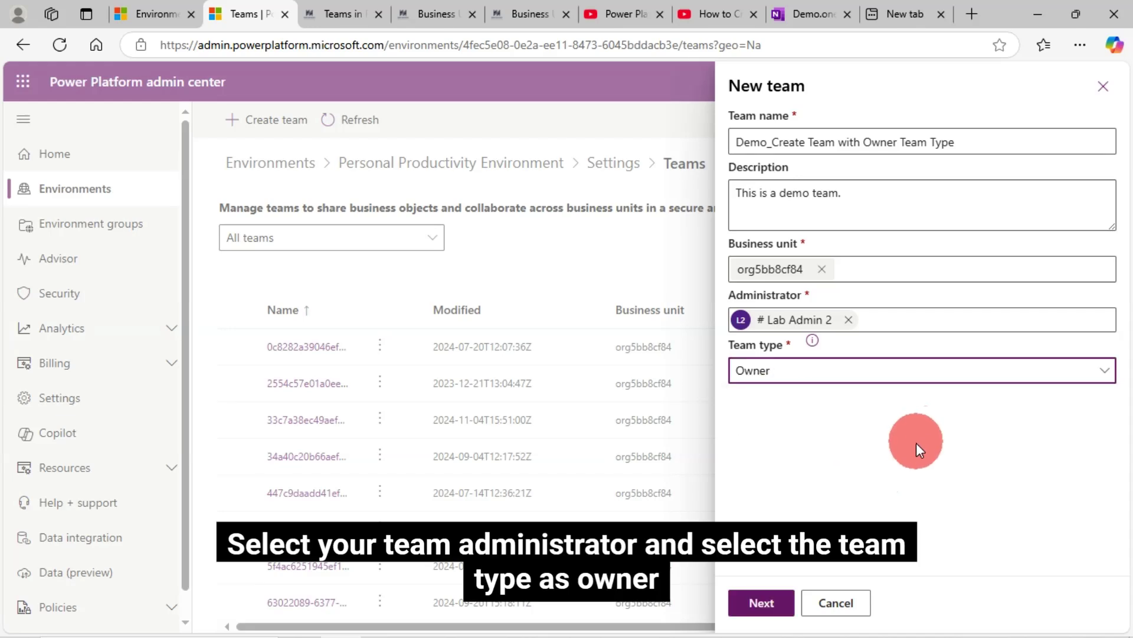
pyautogui.click(765, 603)
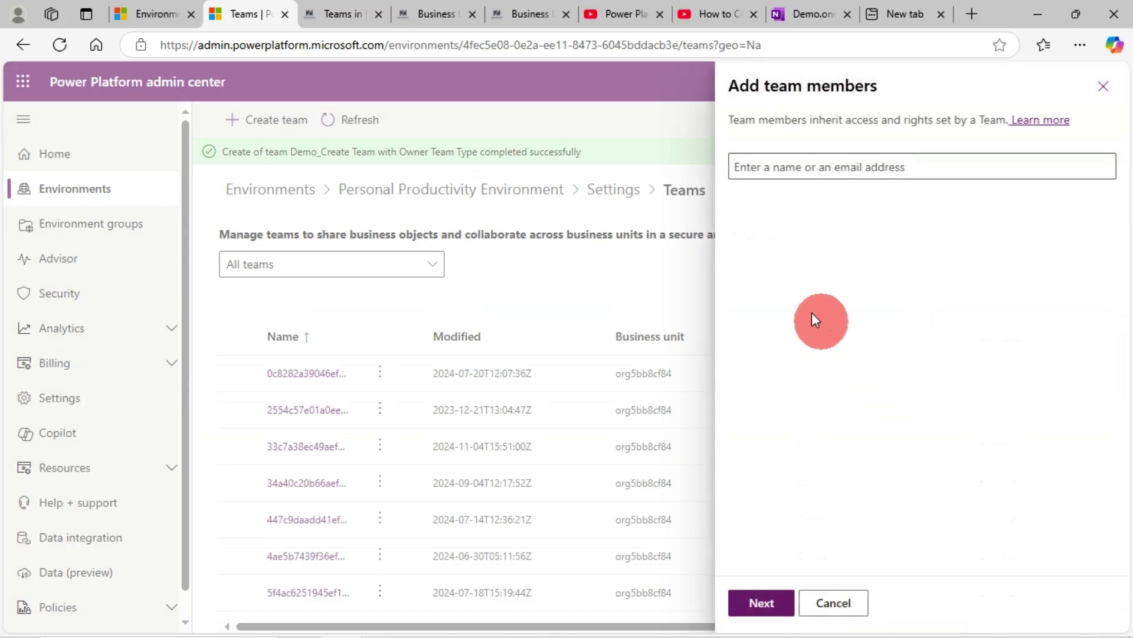
# - Add # Lab Admin 2 as a member of the new Owner-type team and proceed to its security roles
pyautogui.click(785, 166)
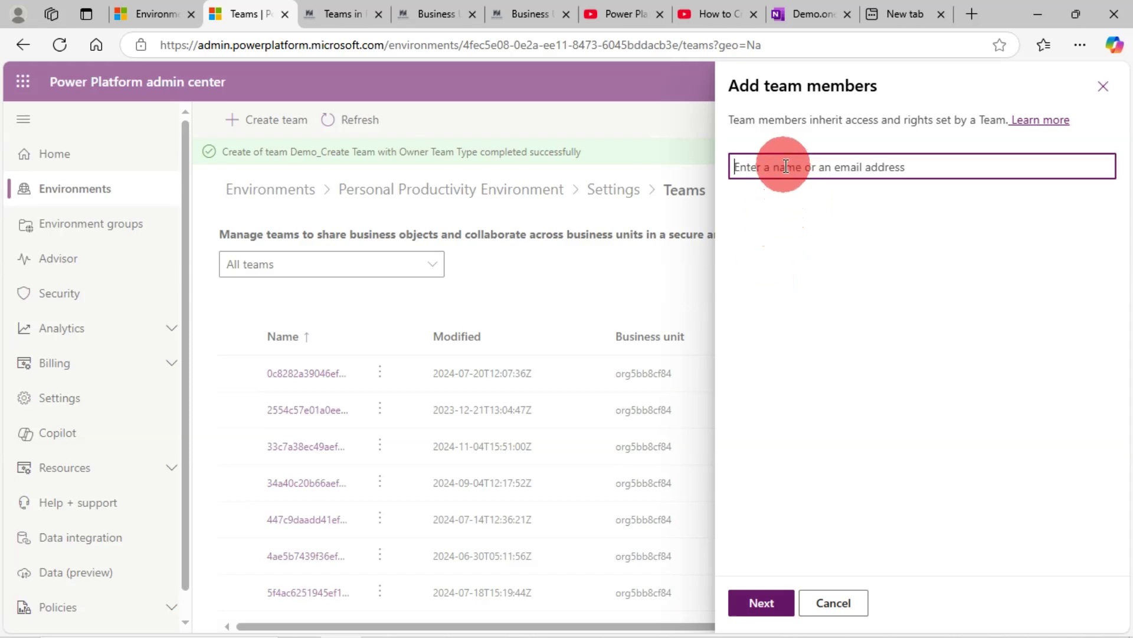
pyautogui.write('lab')
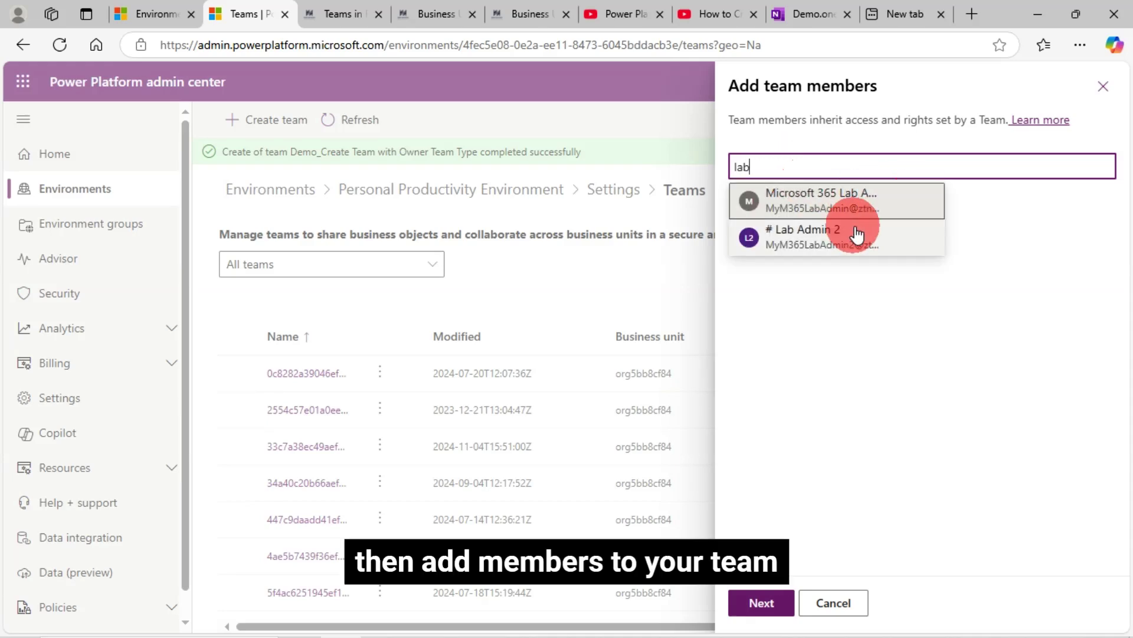
pyautogui.click(826, 242)
pyautogui.click(763, 602)
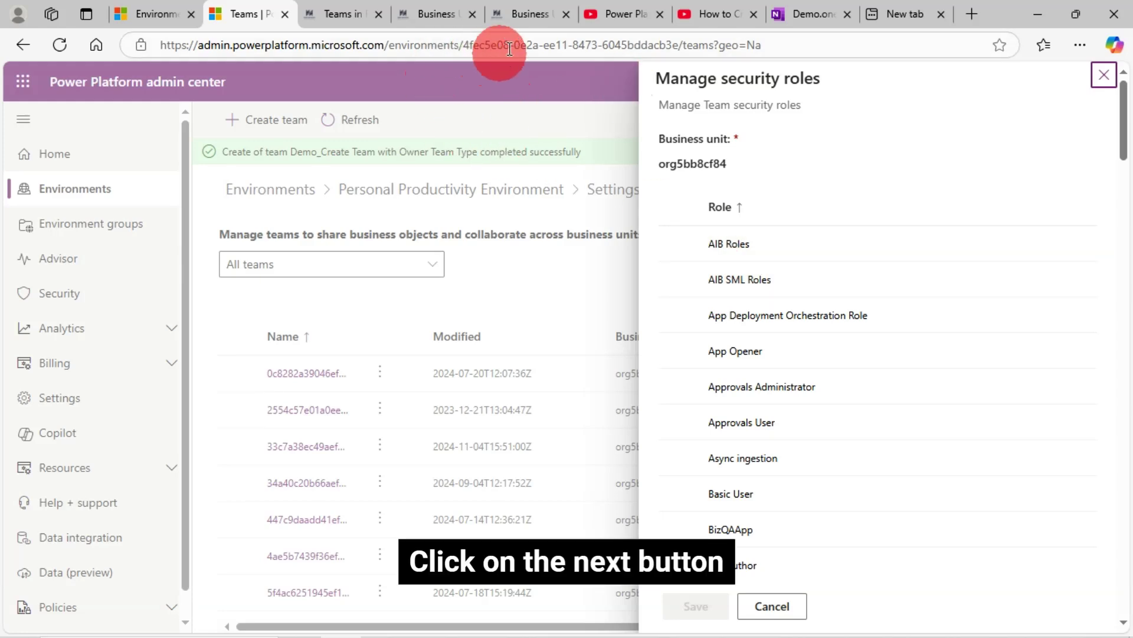
# - Consult the business units article and the custom security roles video for background on roles, and return to the team's security role selection
pyautogui.click(435, 13)
pyautogui.scroll(-1, 449, 398)
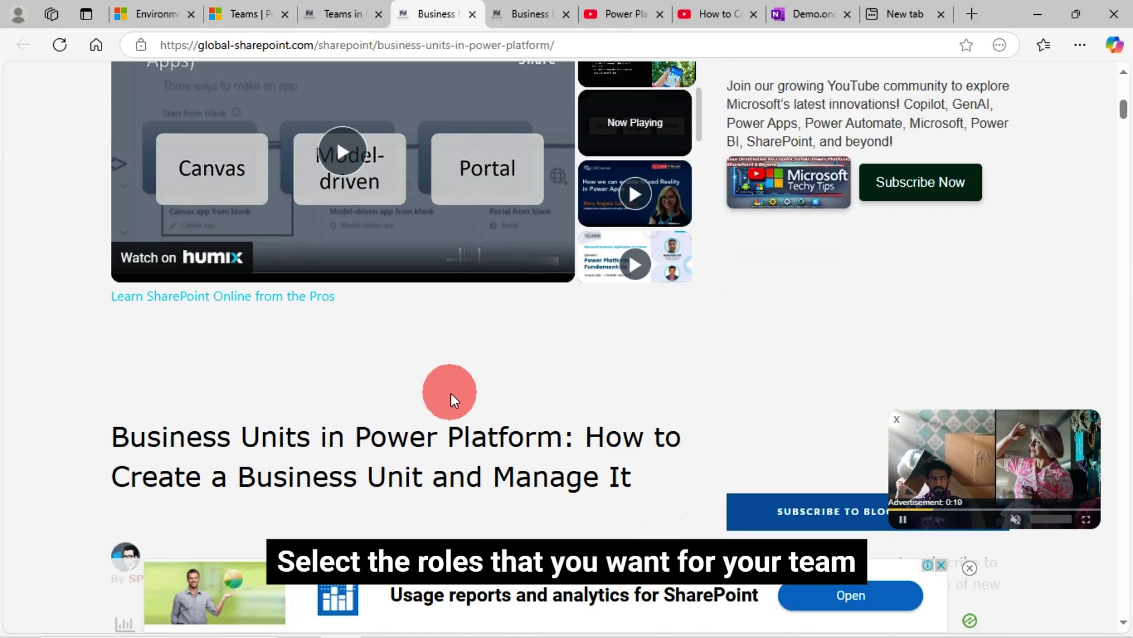
pyautogui.click(618, 13)
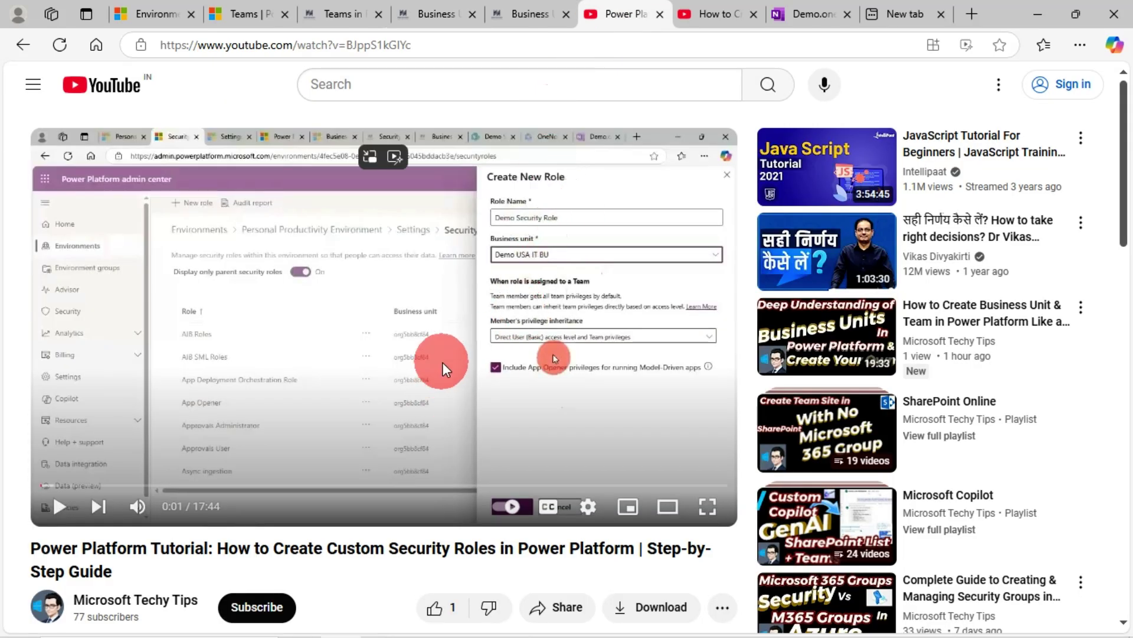
pyautogui.click(713, 13)
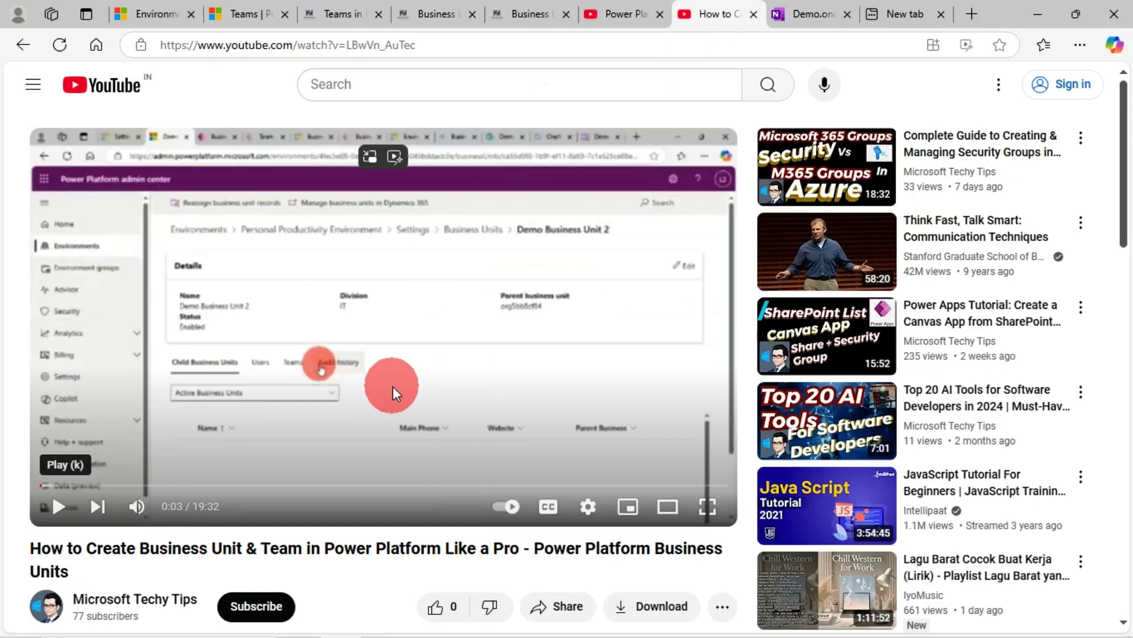
pyautogui.click(615, 13)
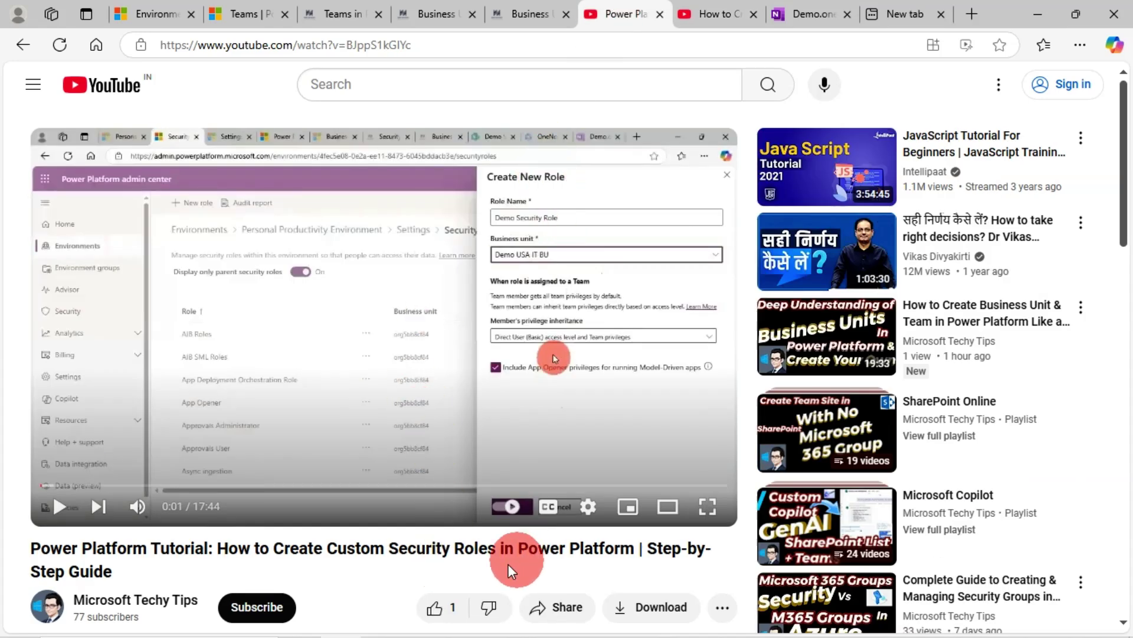
pyautogui.scroll(-6, 431, 522)
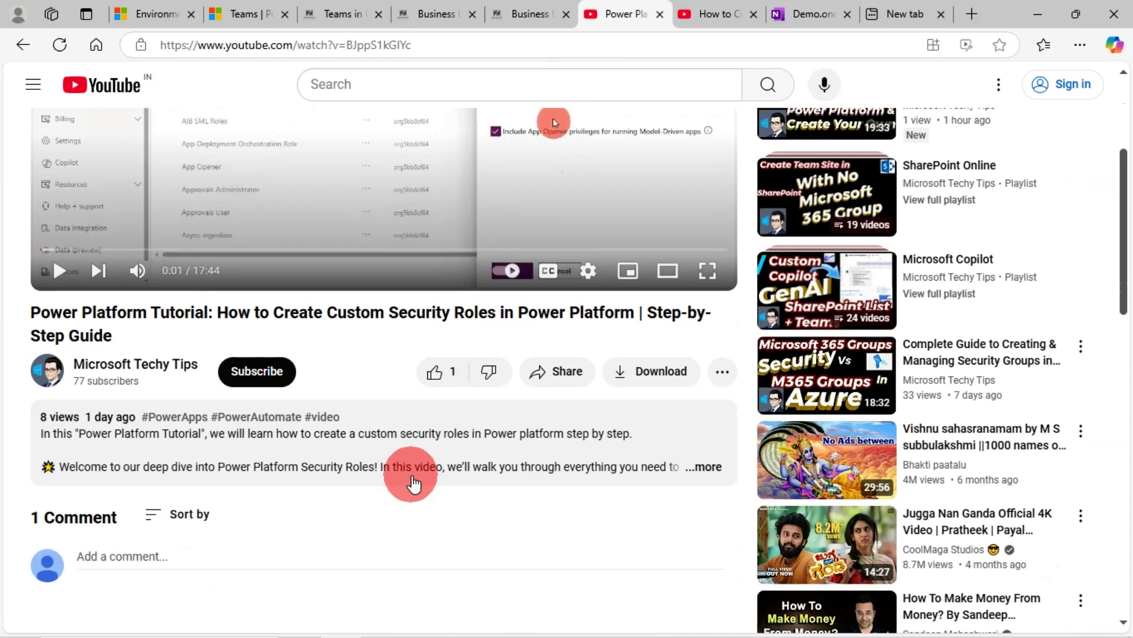
pyautogui.scroll(-1, 177, 395)
pyautogui.scroll(7, 430, 419)
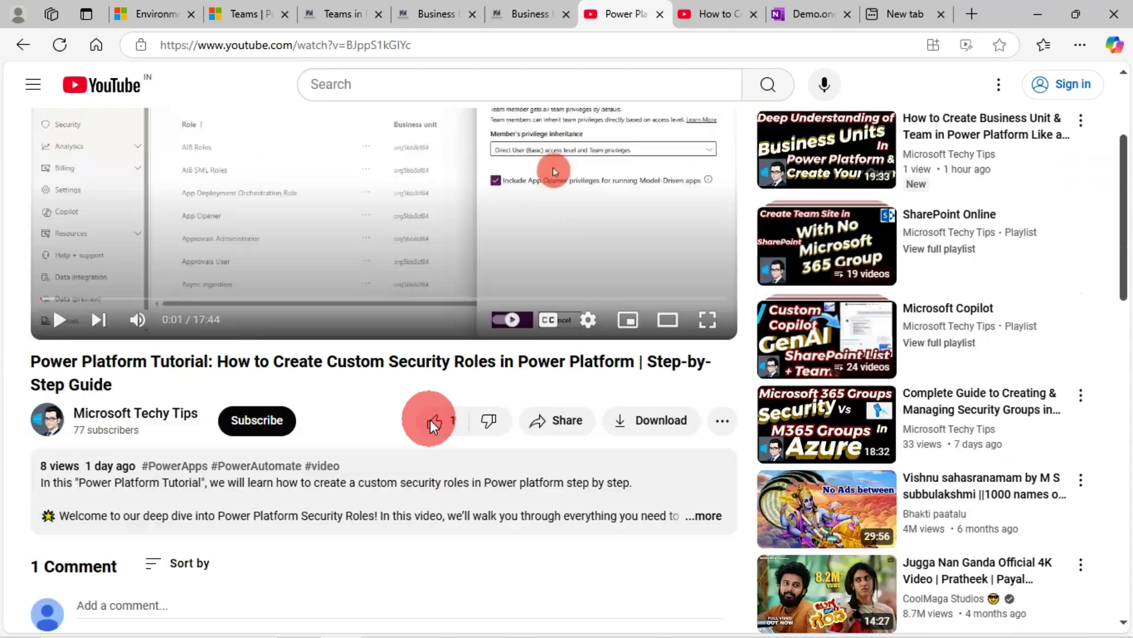
pyautogui.scroll(-4, 430, 419)
pyautogui.scroll(4, 417, 435)
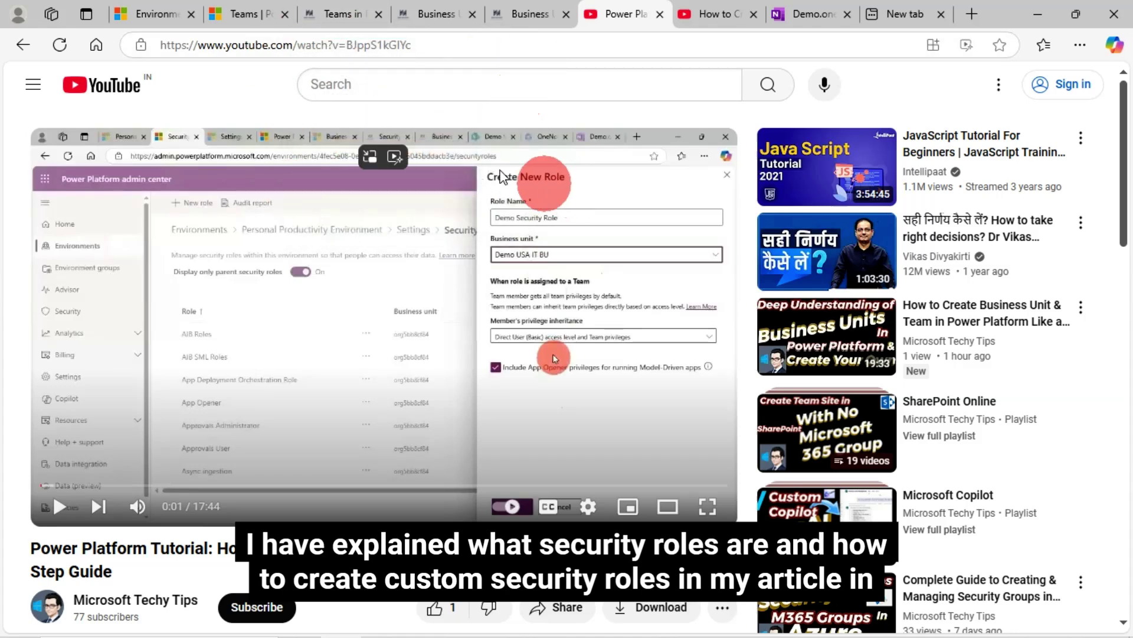
pyautogui.click(330, 17)
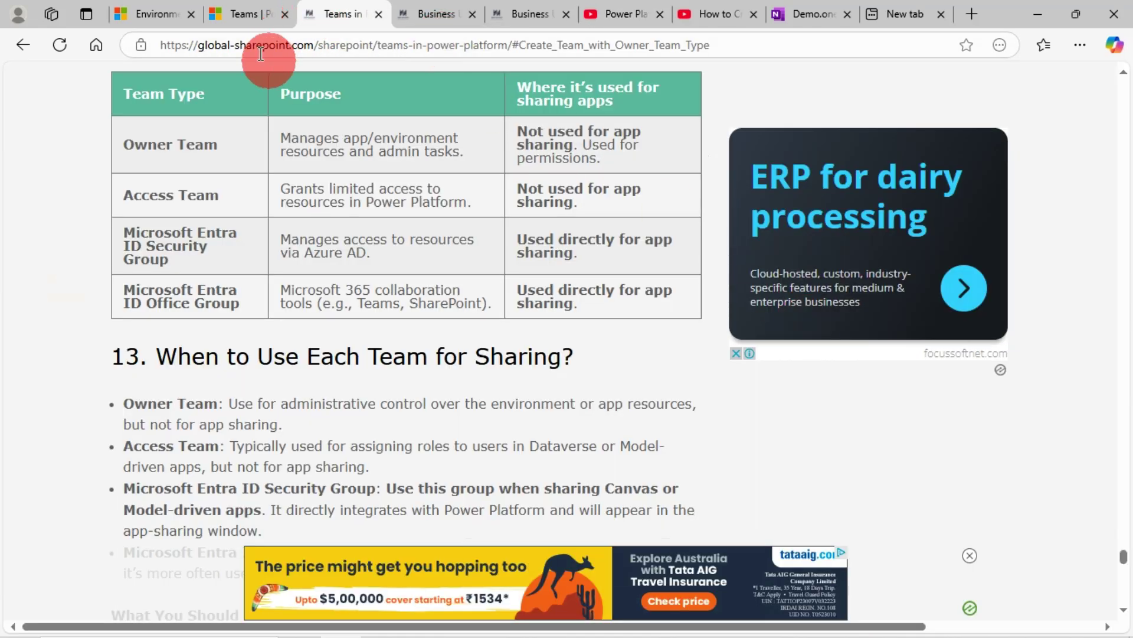
pyautogui.click(246, 10)
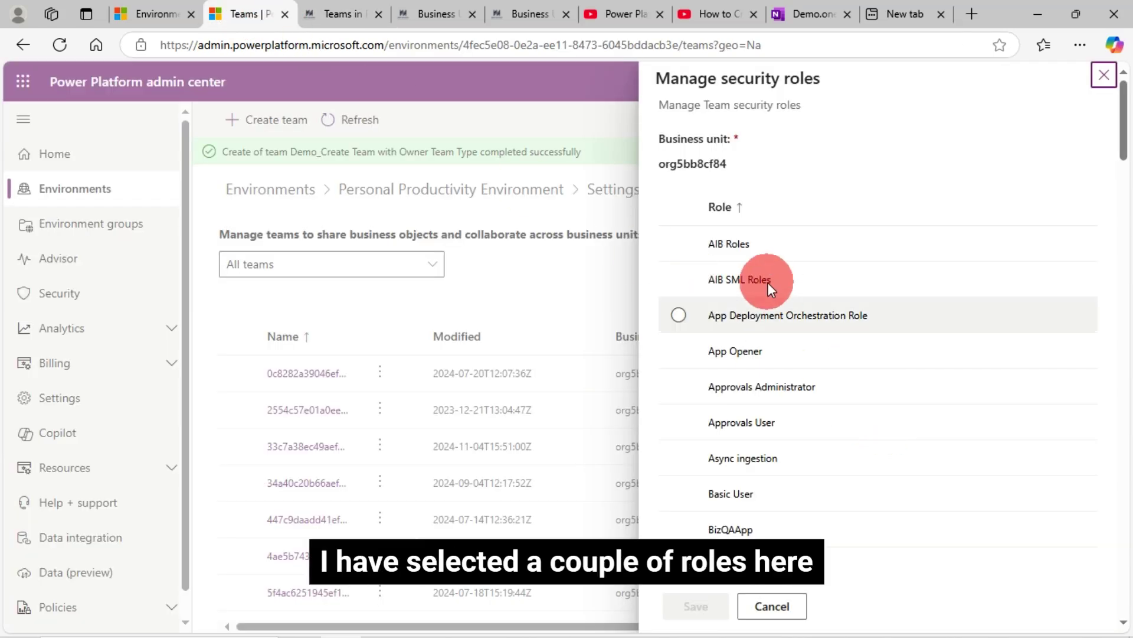
# - Assign the AIB Roles, AIB SML Roles and App Opener security roles to the team and save the assignment
pyautogui.click(679, 243)
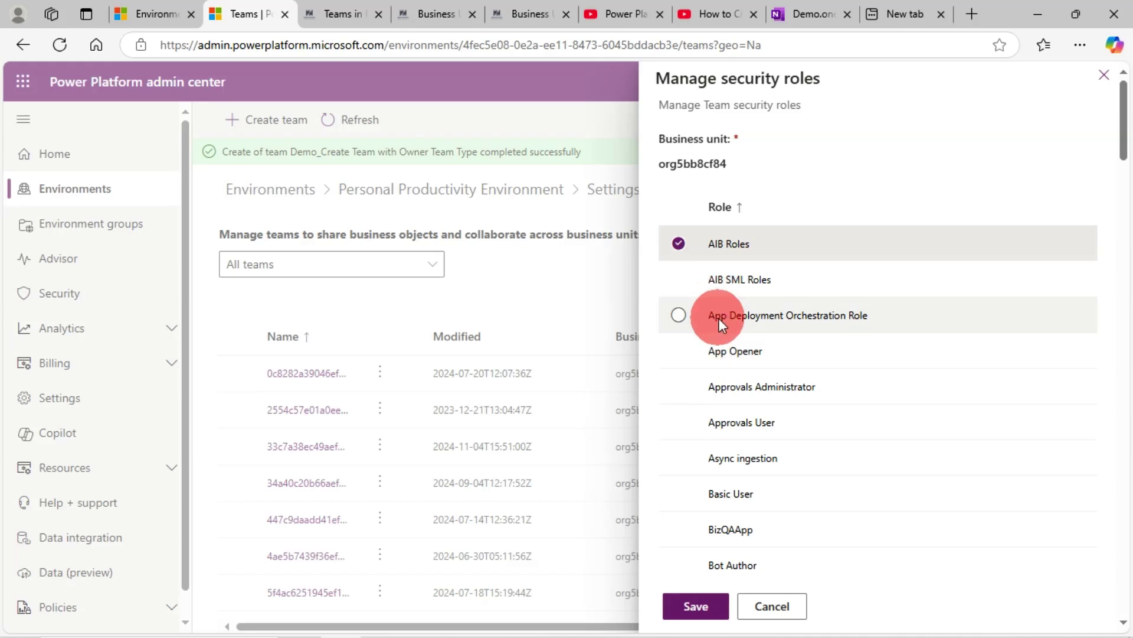
pyautogui.click(679, 279)
pyautogui.click(679, 351)
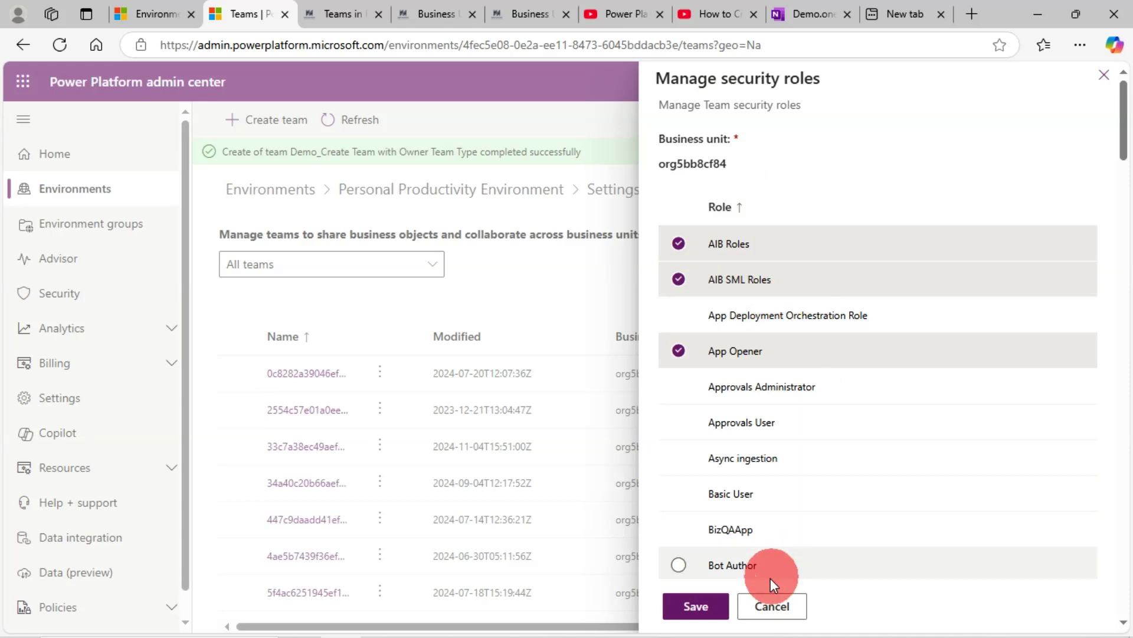
pyautogui.click(697, 606)
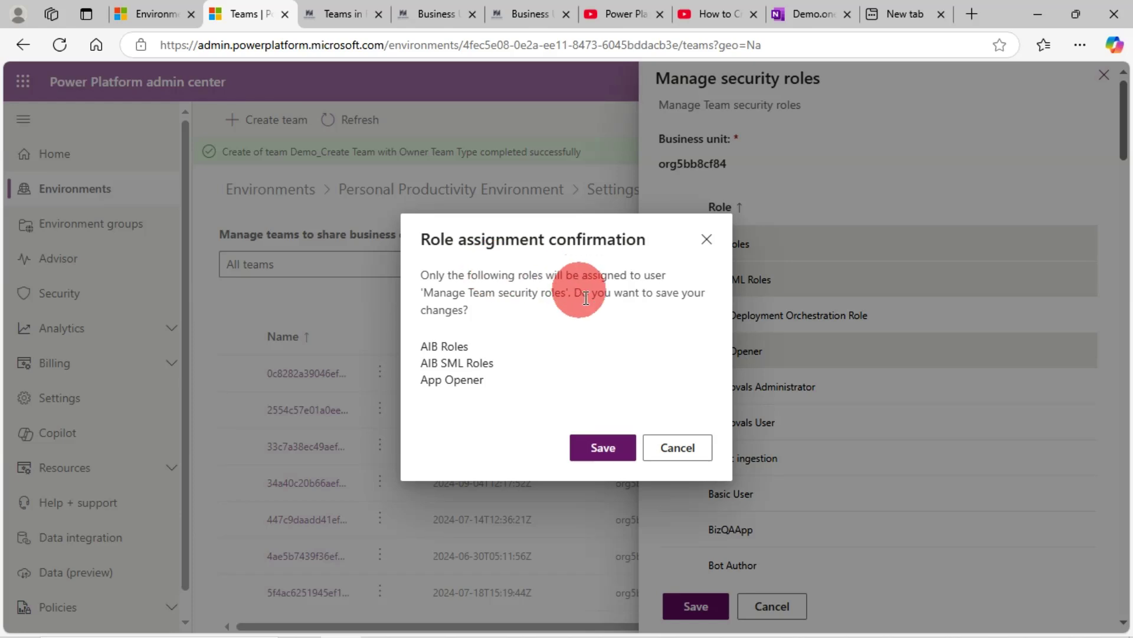
pyautogui.click(602, 451)
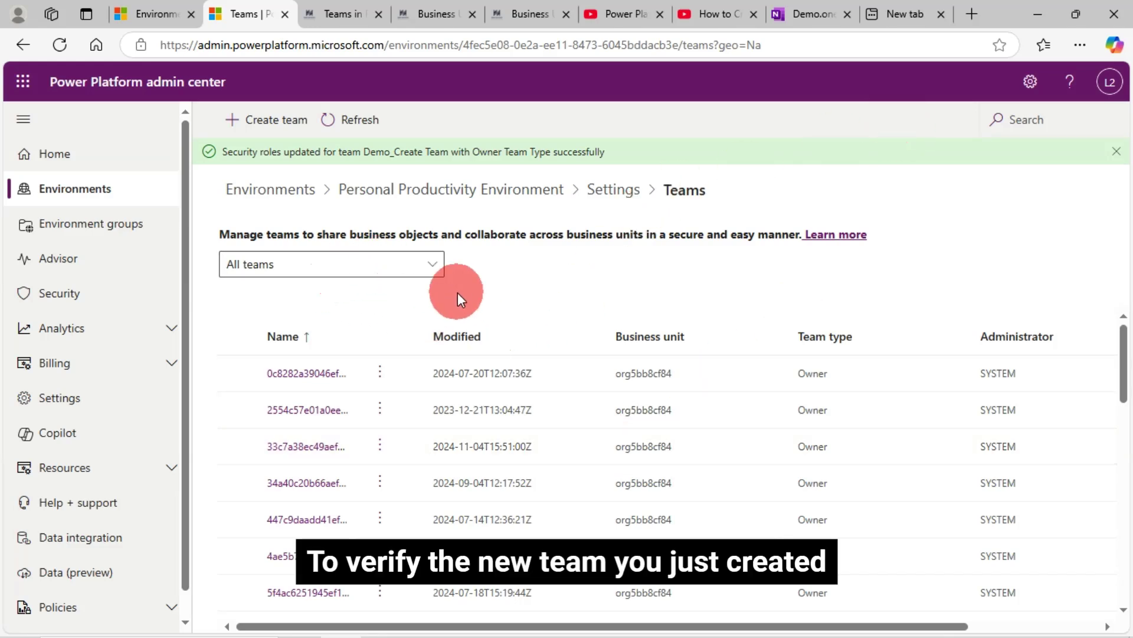
# - Filter the teams list to the Owner type and search for "Demo_Create Team with Owner Team Type"
pyautogui.click(329, 270)
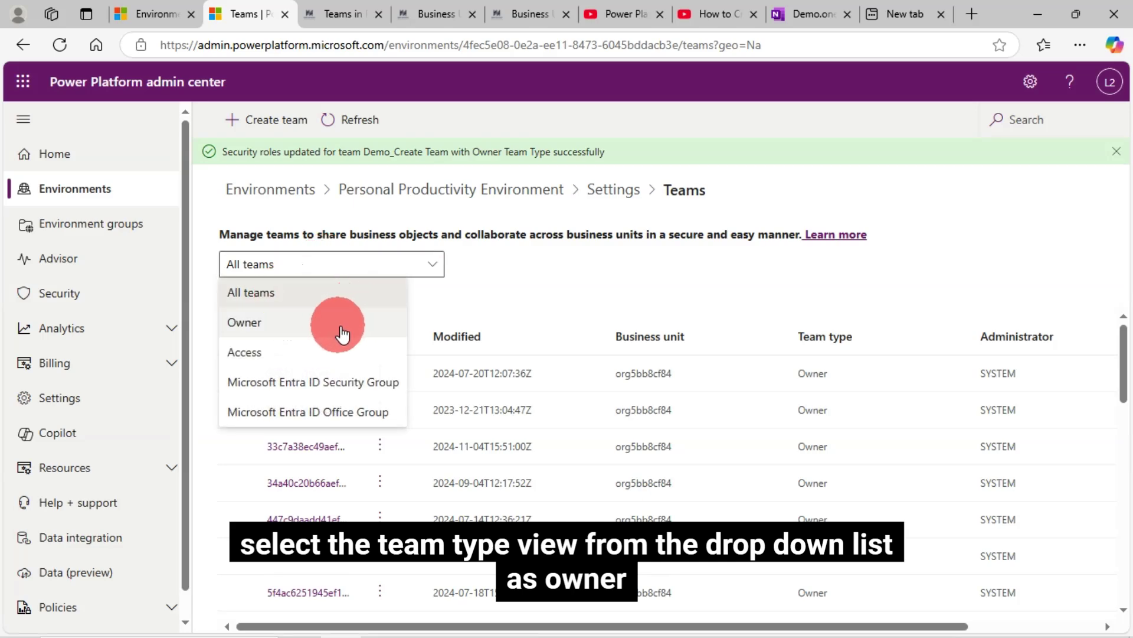
pyautogui.click(263, 322)
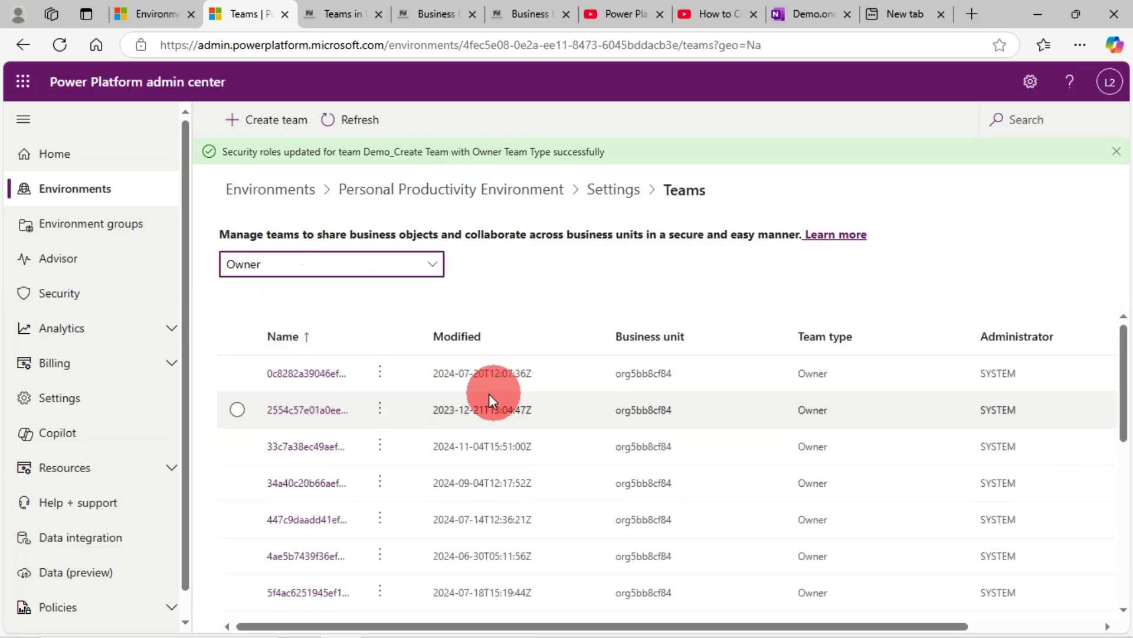
pyautogui.scroll(-5, 513, 461)
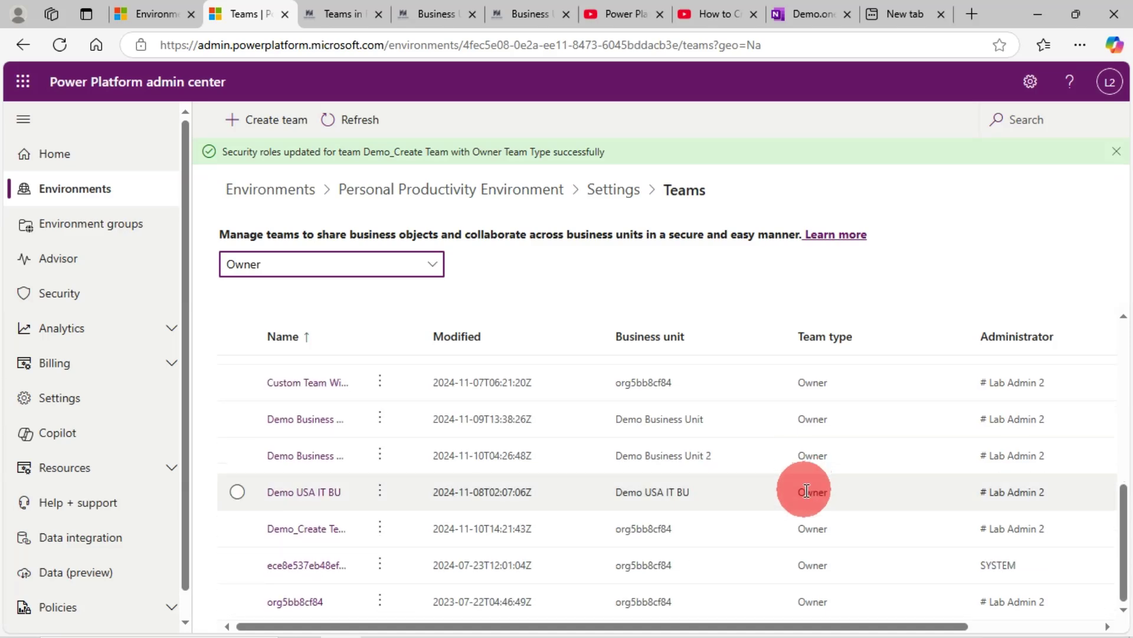
pyautogui.scroll(2, 736, 459)
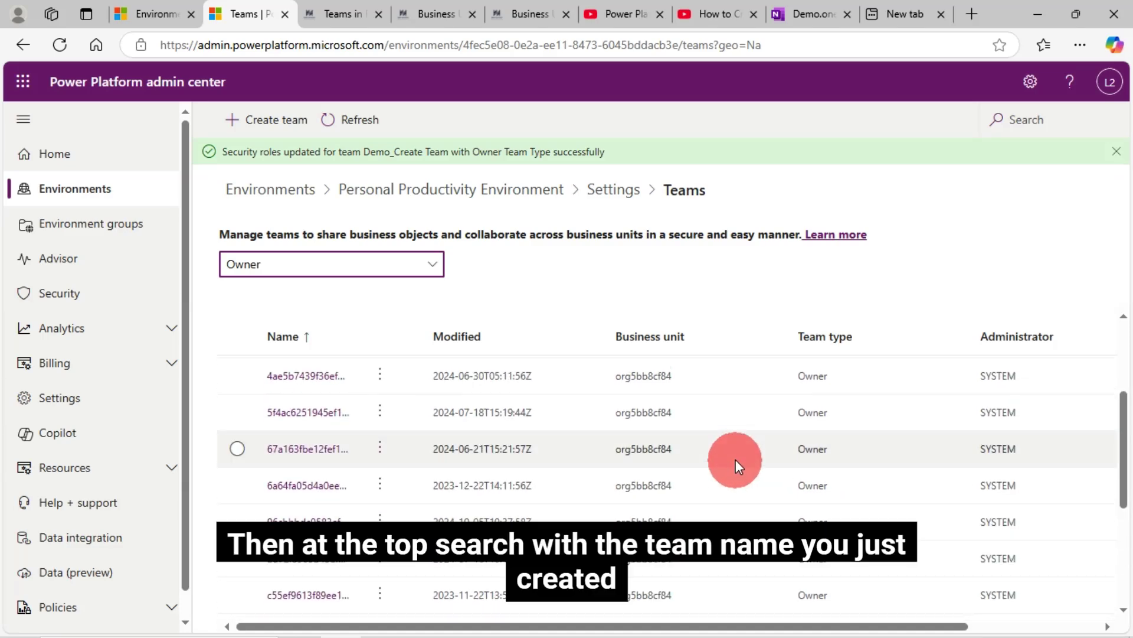
pyautogui.click(1009, 119)
pyautogui.press('Return')
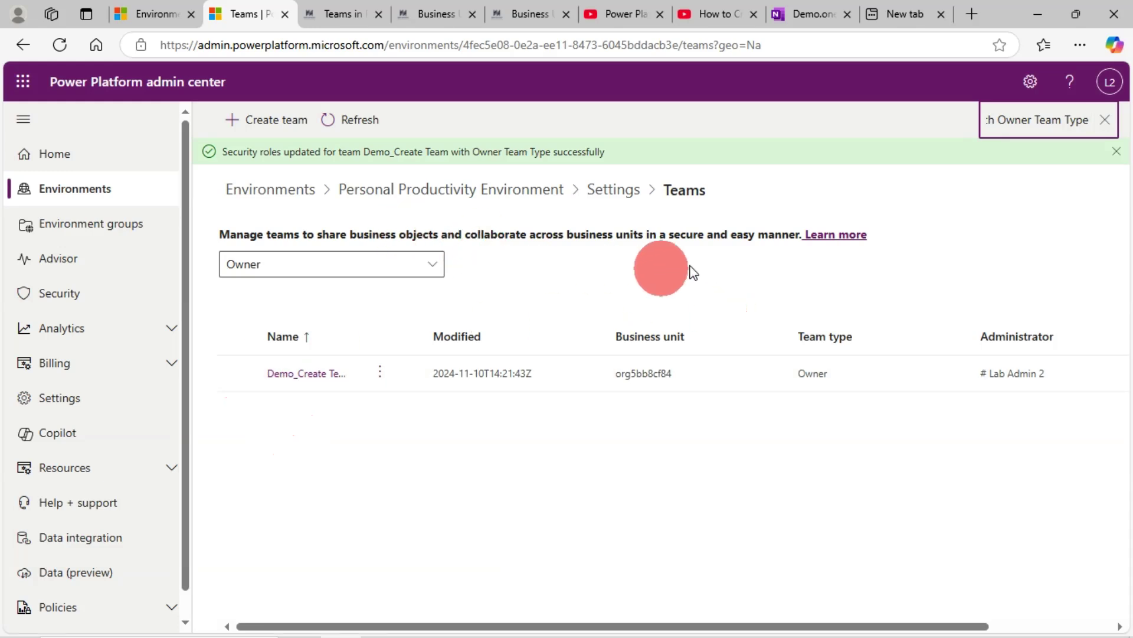
# - Start another new team and name it "Demo_Create Team with Access Team Type", copied from the OneNote page
pyautogui.click(277, 123)
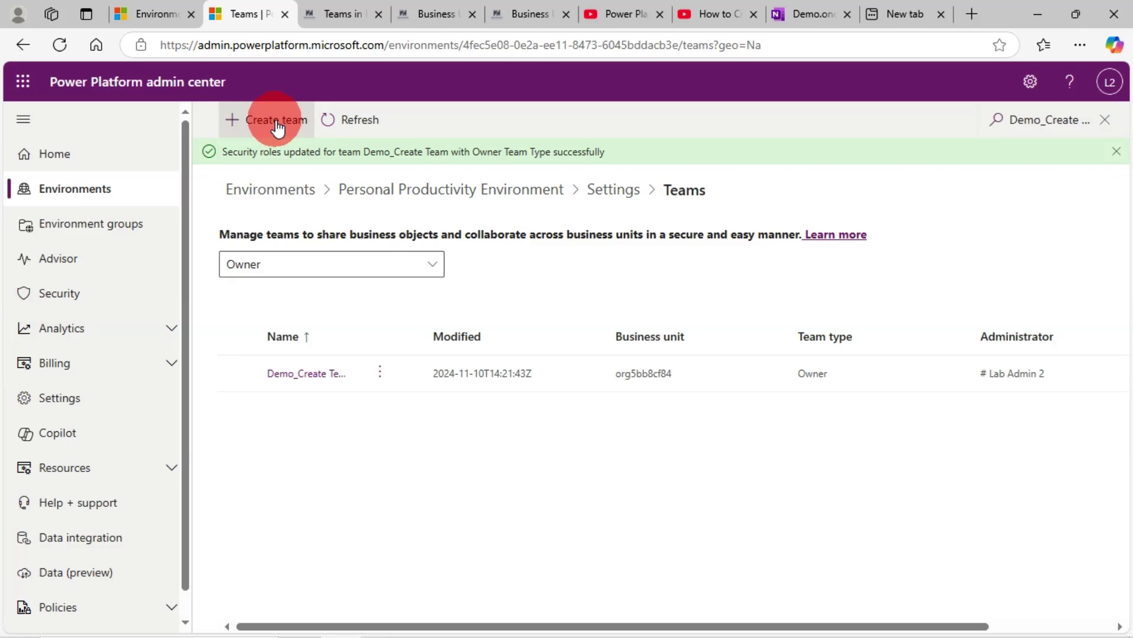
pyautogui.click(809, 14)
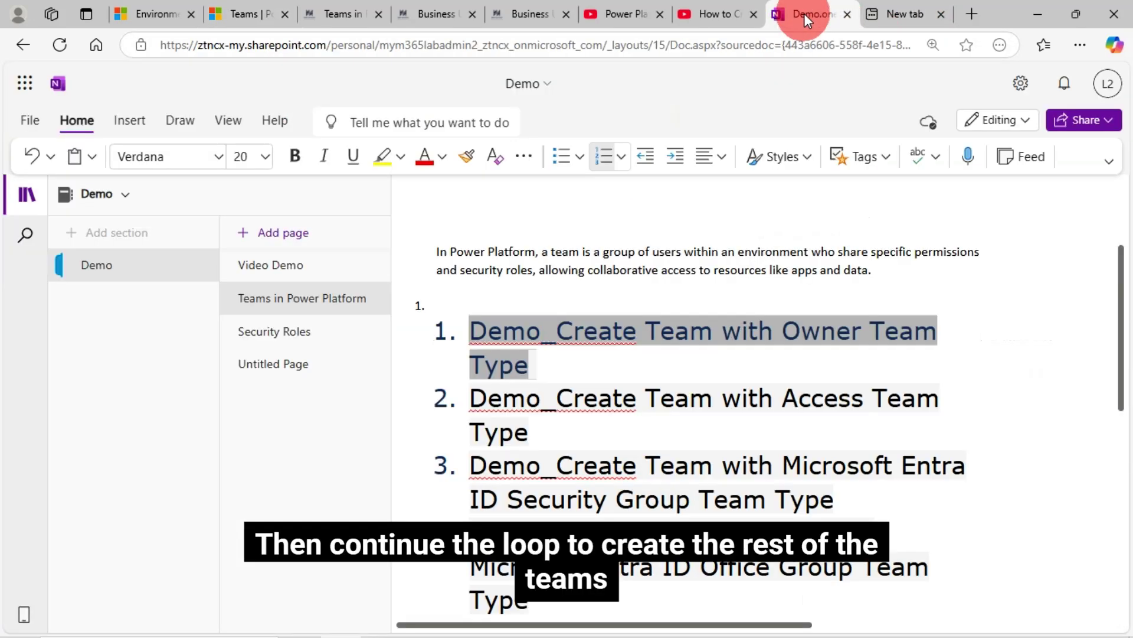
pyautogui.moveTo(544, 432); pyautogui.dragTo(468, 413)
pyautogui.hotkey('ctrl', 'c')
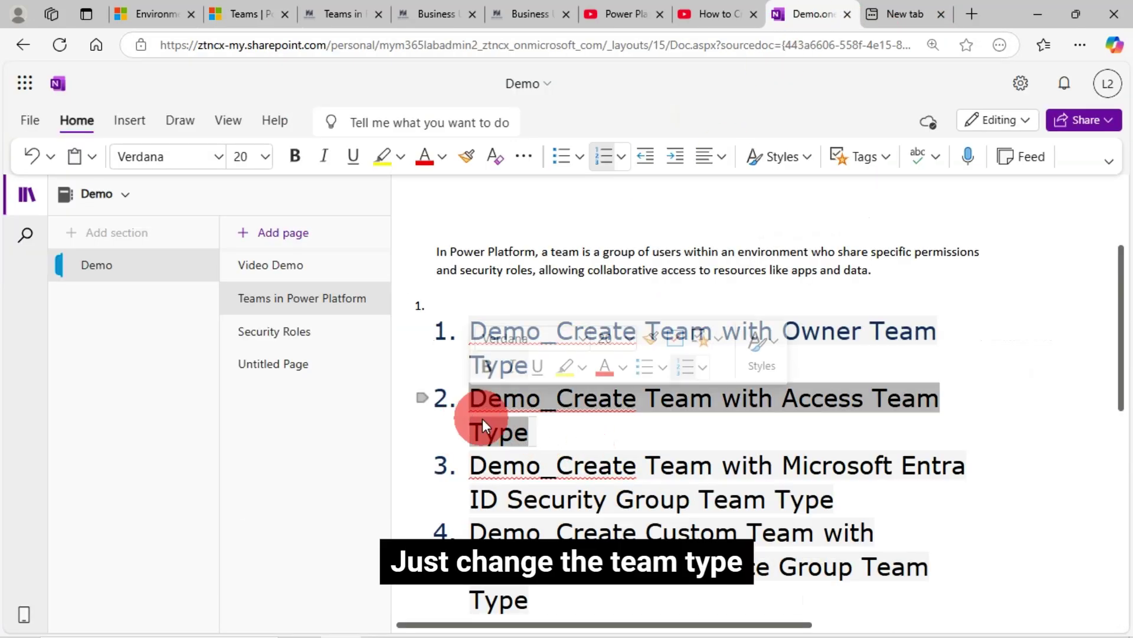
pyautogui.click(242, 14)
pyautogui.click(772, 141)
pyautogui.hotkey('ctrl', 'v')
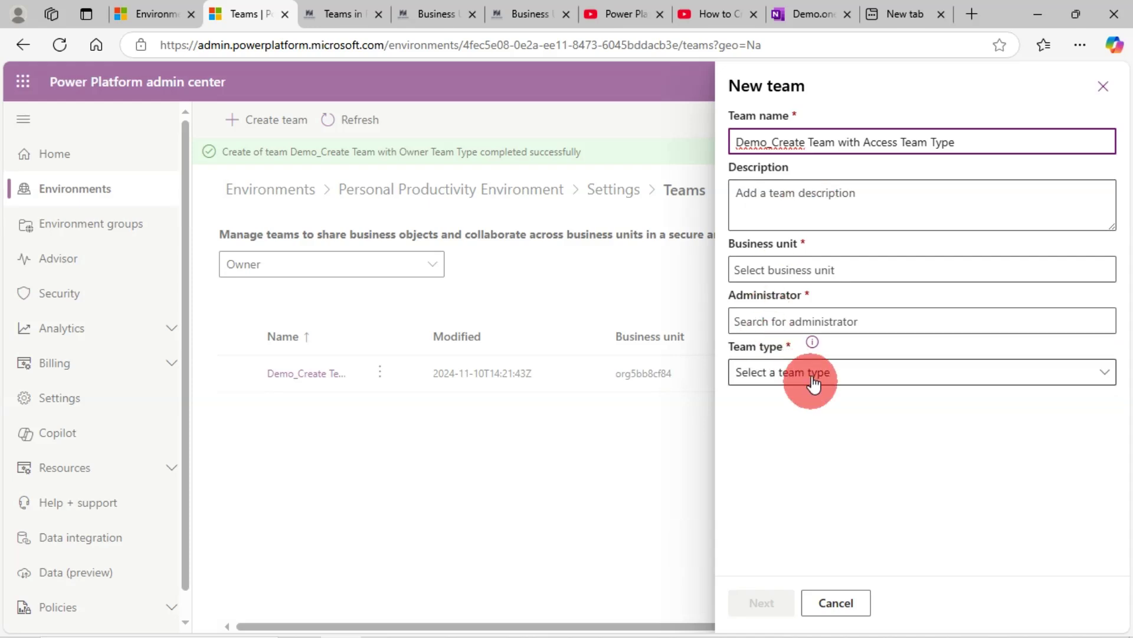
# - Set the Access team's business unit to org5bb8cf84 and assign Microsoft 365 Lab Admin as its administrator
pyautogui.click(810, 274)
pyautogui.write('org5bb8cf84')
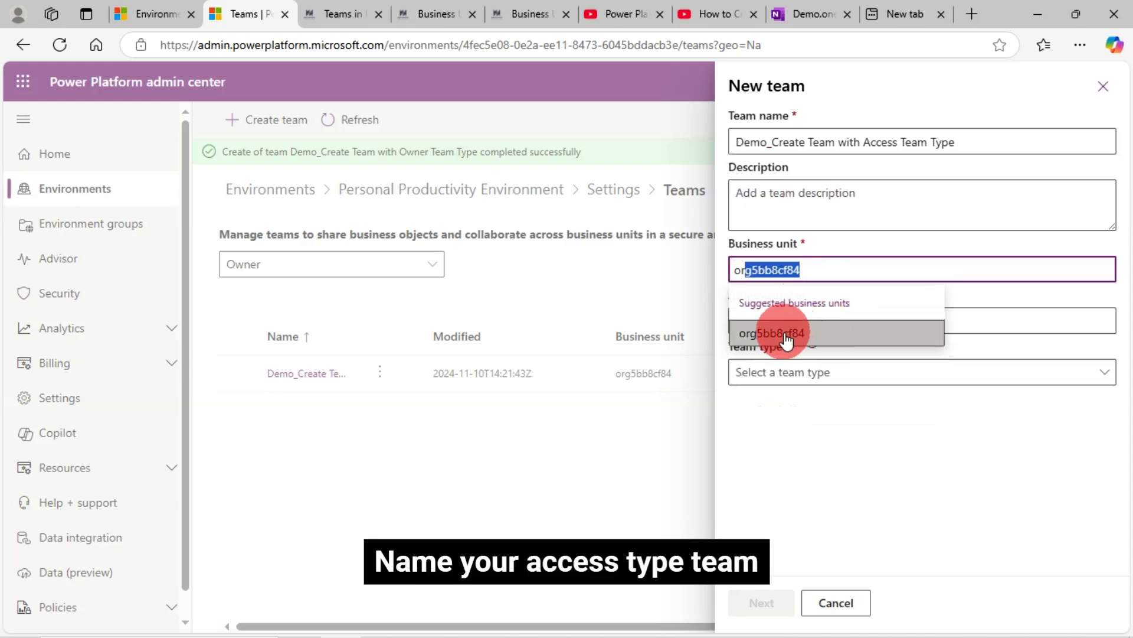
pyautogui.click(786, 336)
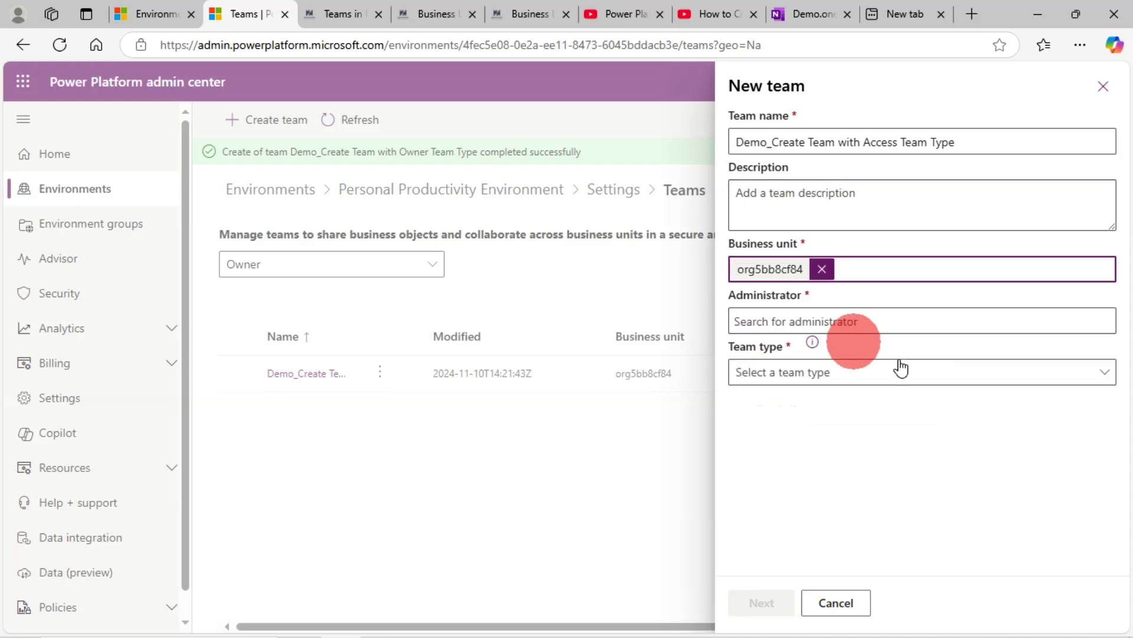
pyautogui.click(818, 323)
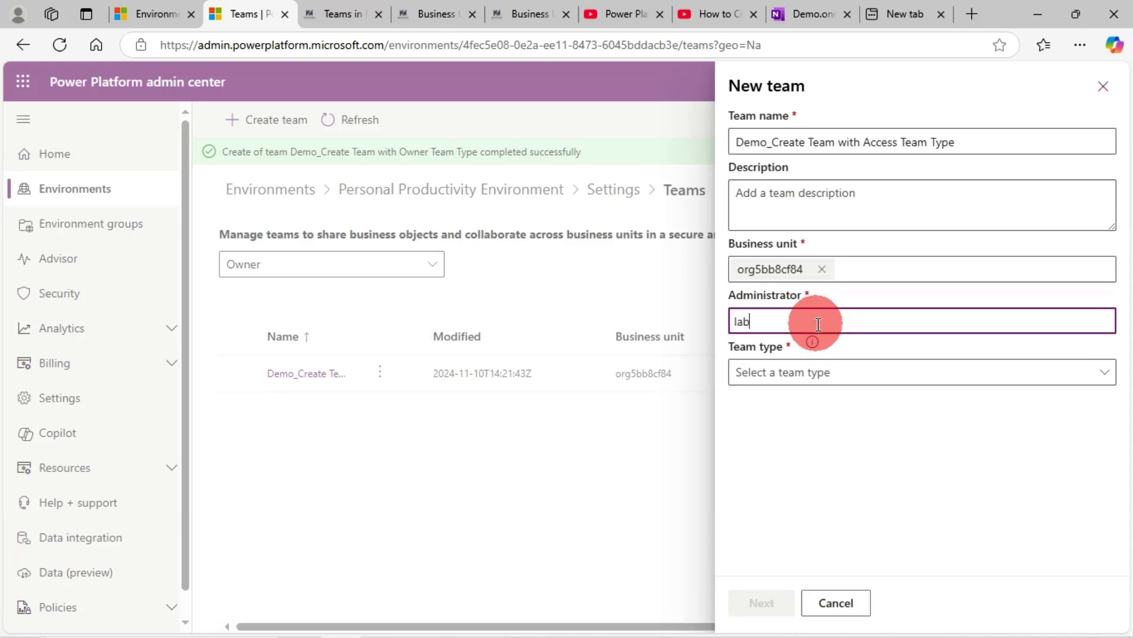
pyautogui.click(864, 381)
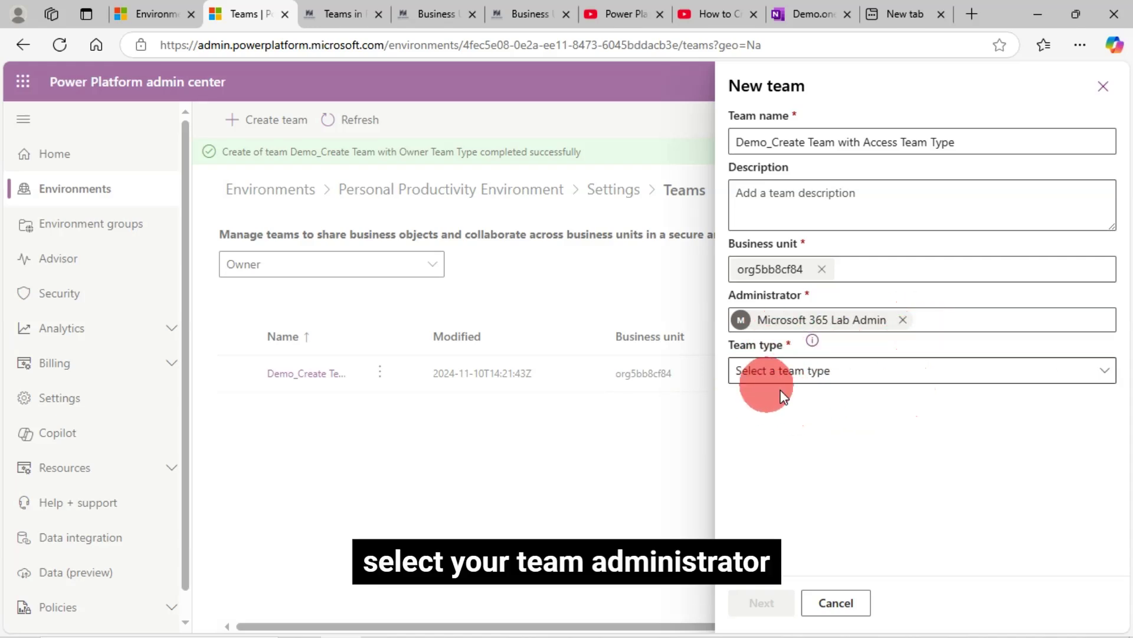
# - Set the team type to Access and proceed to create the team
pyautogui.click(818, 381)
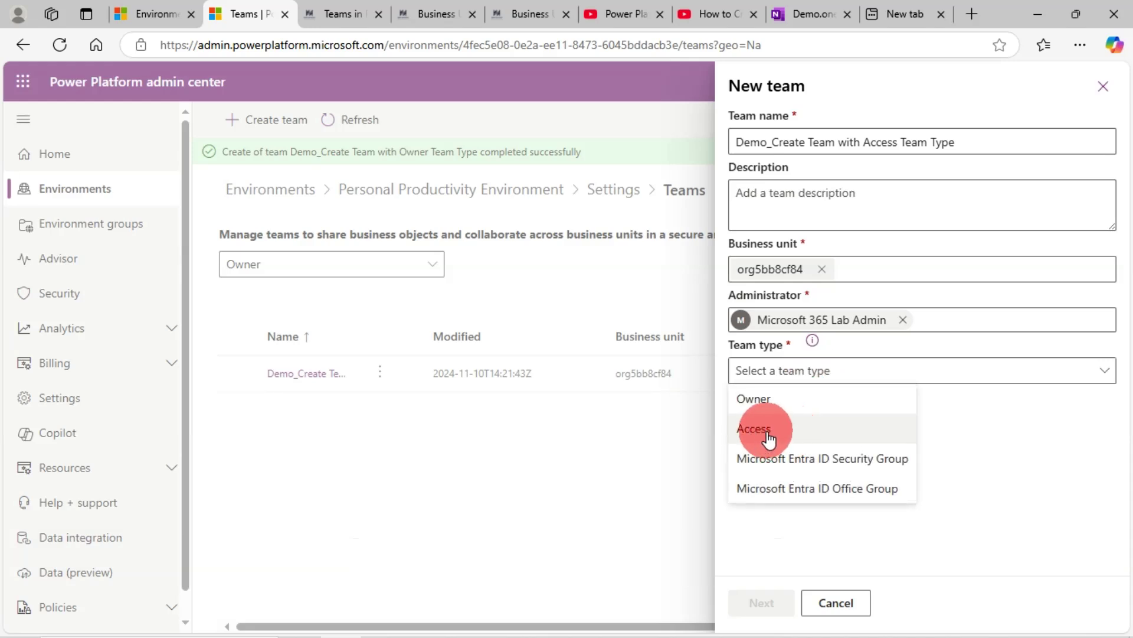
pyautogui.click(767, 430)
pyautogui.click(761, 602)
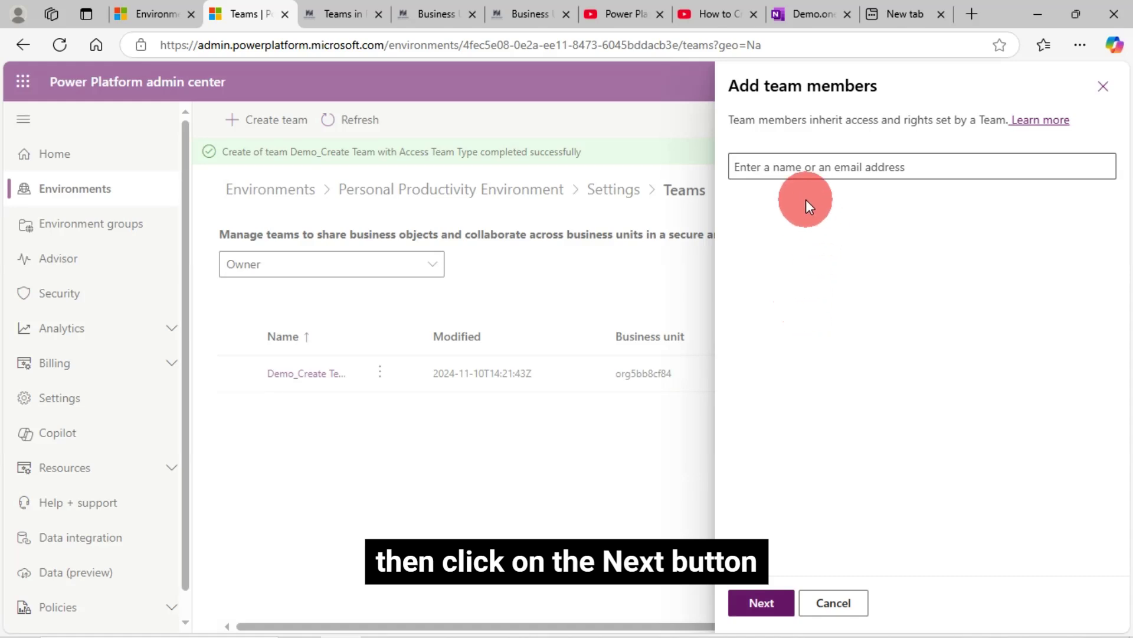
# - Add # Lab Admin 2 as a member of the Access team and finish the team setup
pyautogui.click(773, 168)
pyautogui.write('lab')
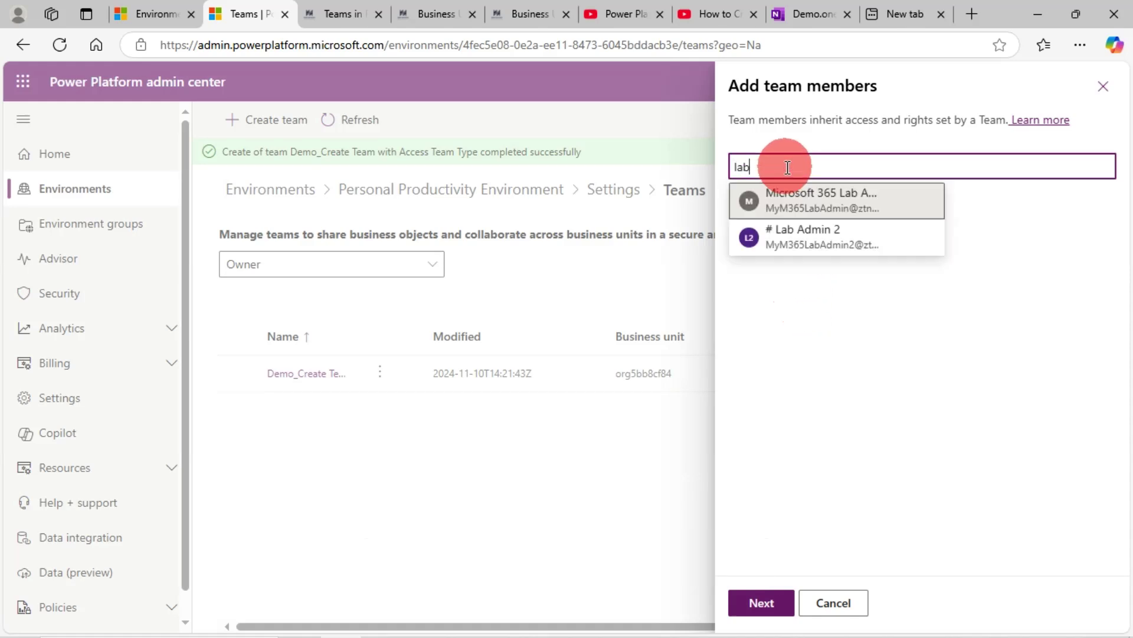
pyautogui.click(813, 233)
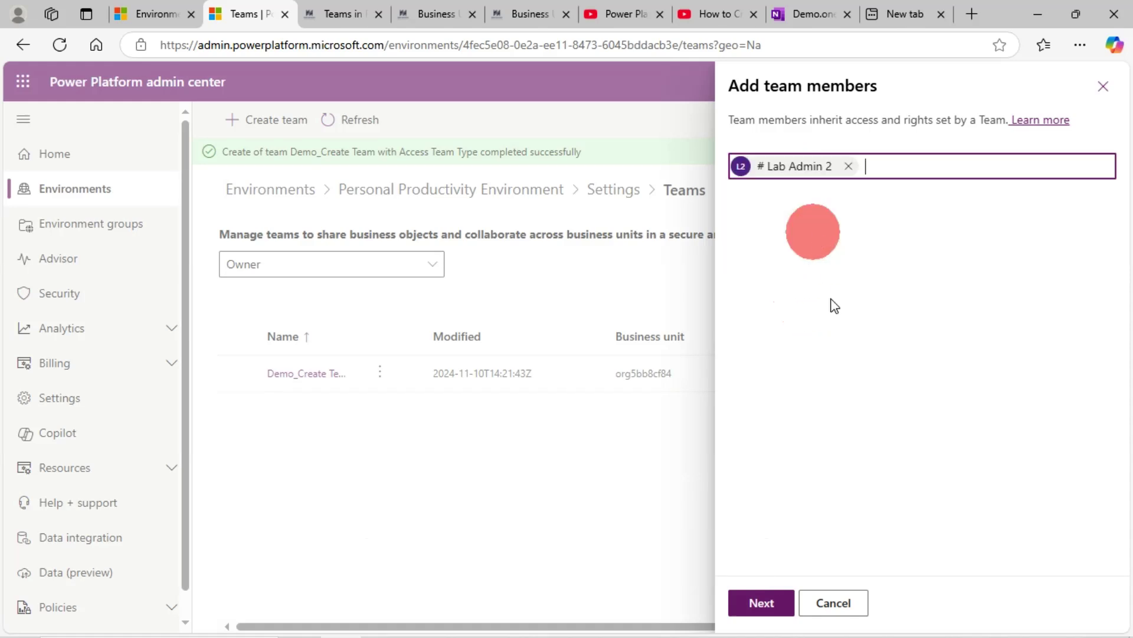
pyautogui.click(768, 604)
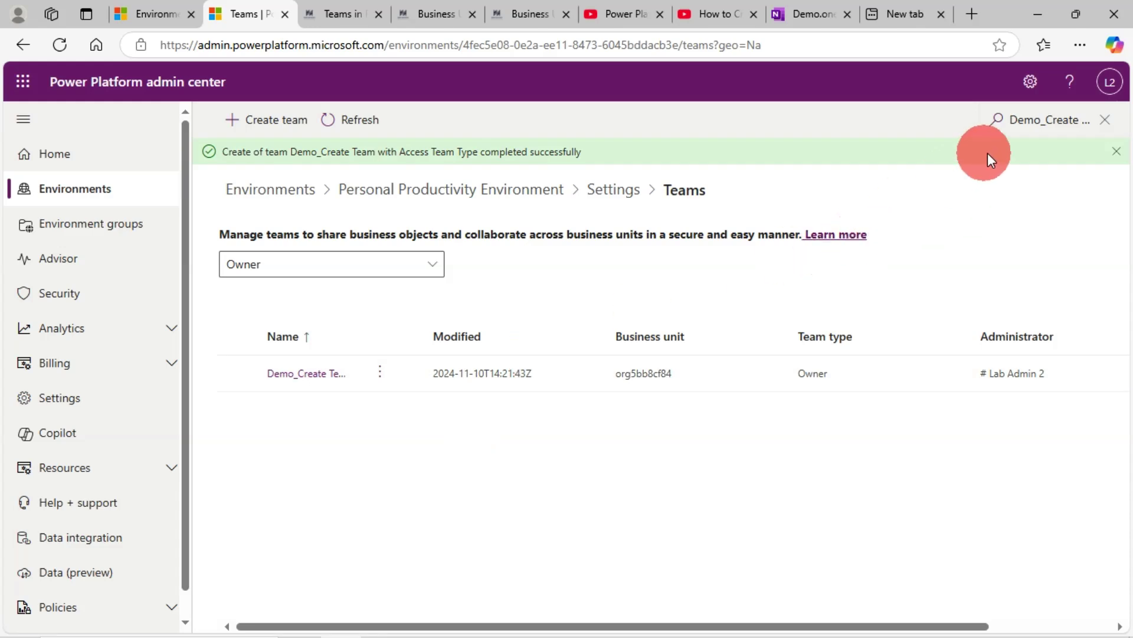
# - Filter the teams list to Access and search for "Demo_Create Team with Access Team Type"
pyautogui.click(1080, 121)
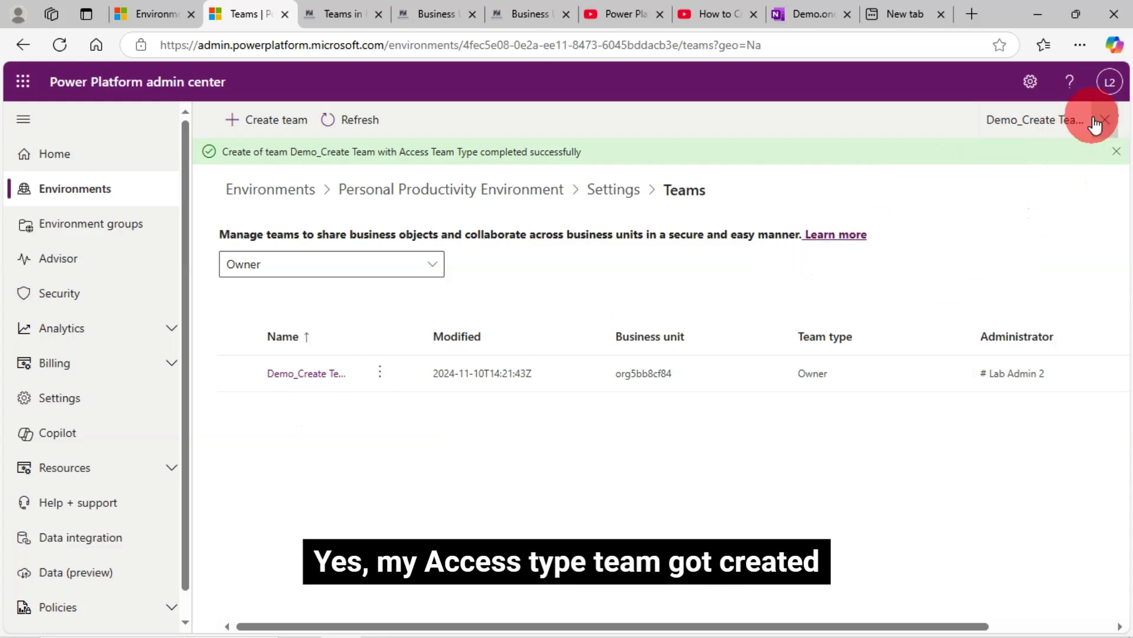
pyautogui.click(1051, 120)
pyautogui.hotkey('ctrl', 'a')
pyautogui.press('End')
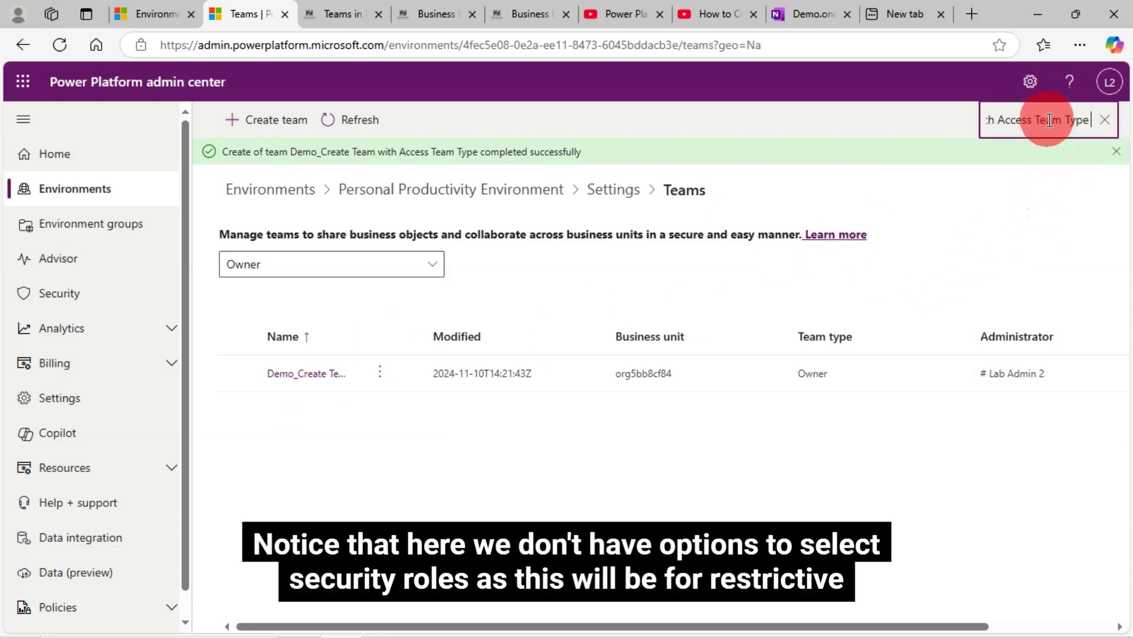
pyautogui.press('Return')
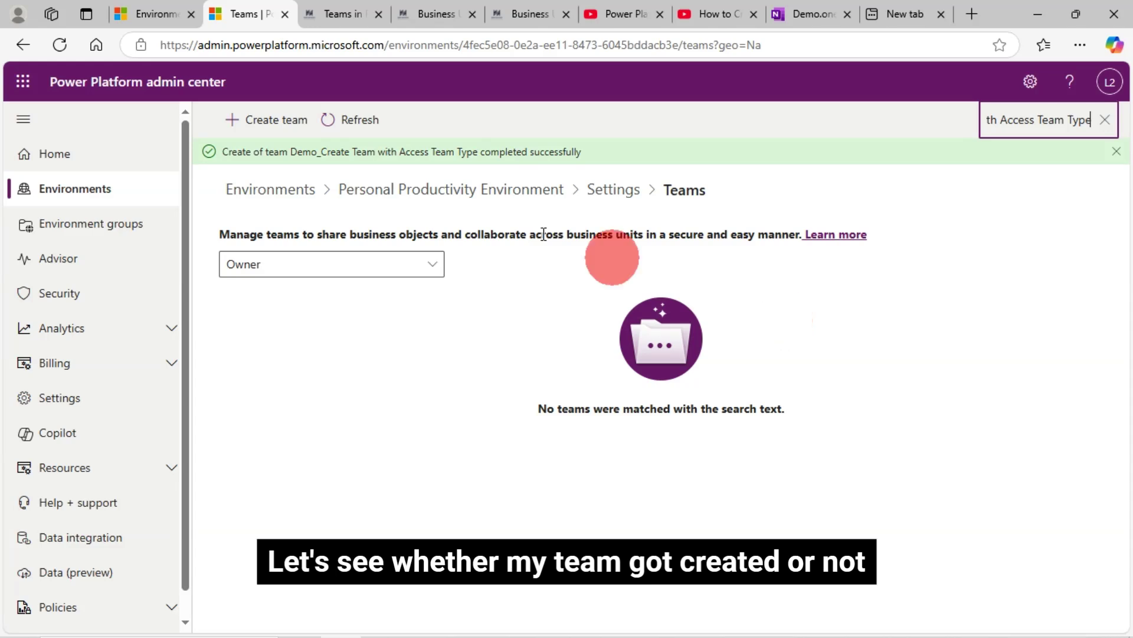
pyautogui.click(345, 271)
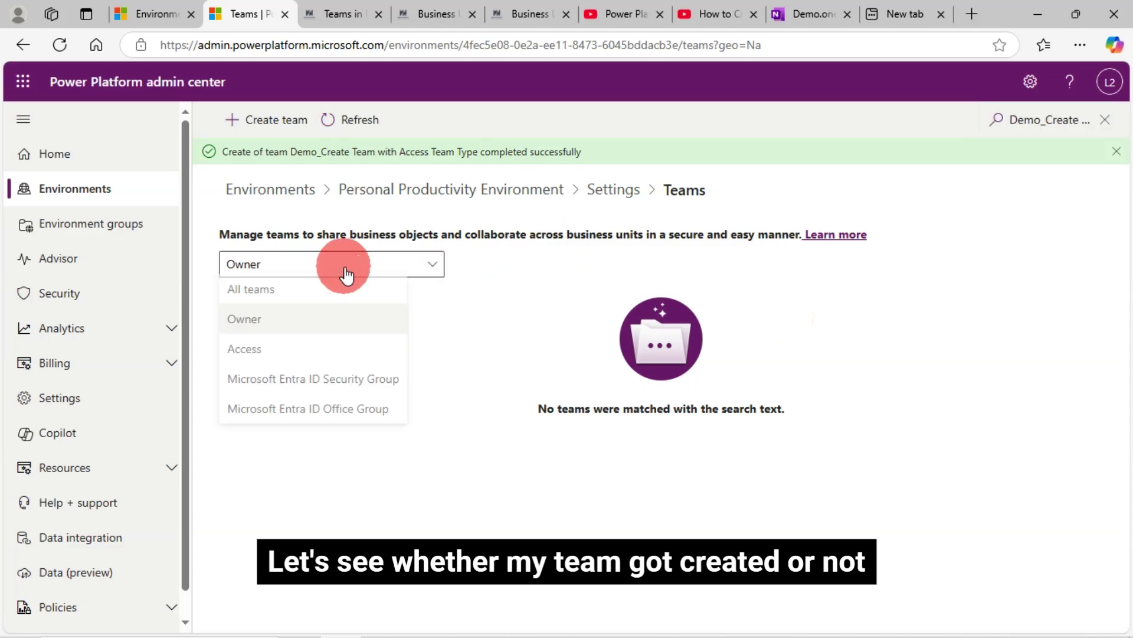
pyautogui.click(259, 349)
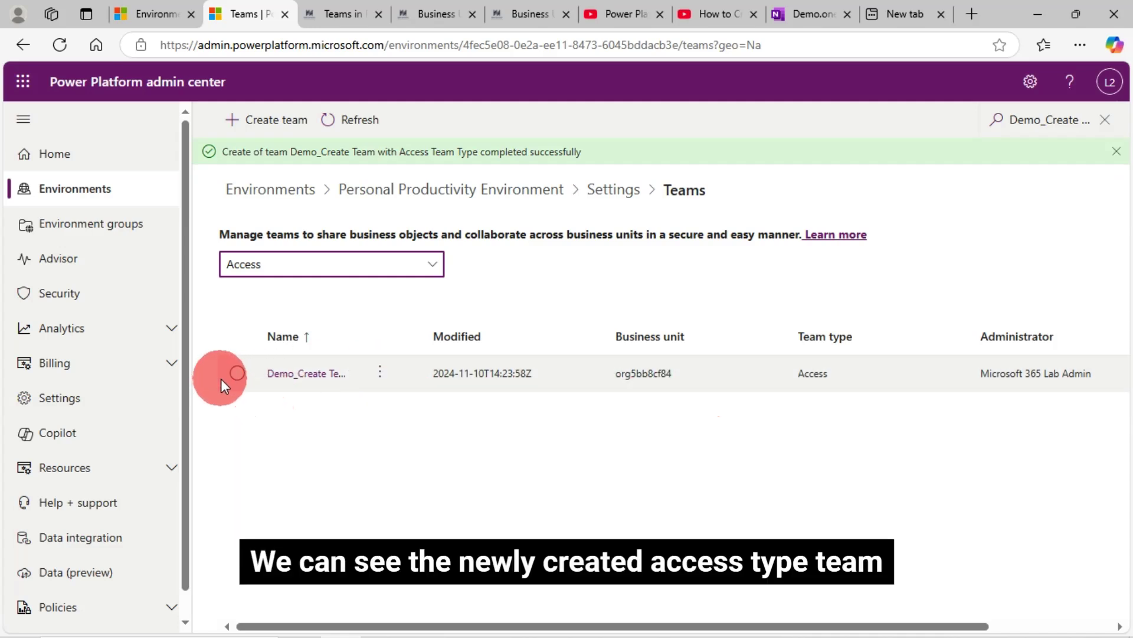
# - Start a new team and name it "Demo_Create Team with Microsoft Entra ID Security Group Team Type", copied from the OneNote page
pyautogui.click(277, 120)
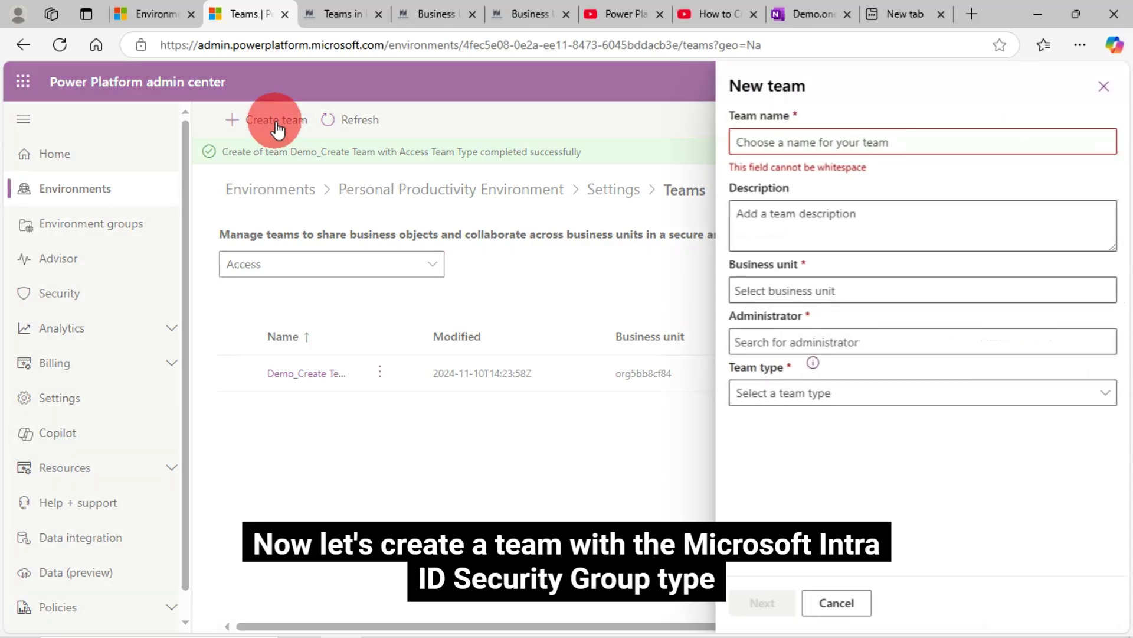
pyautogui.click(797, 12)
pyautogui.scroll(-1, 554, 397)
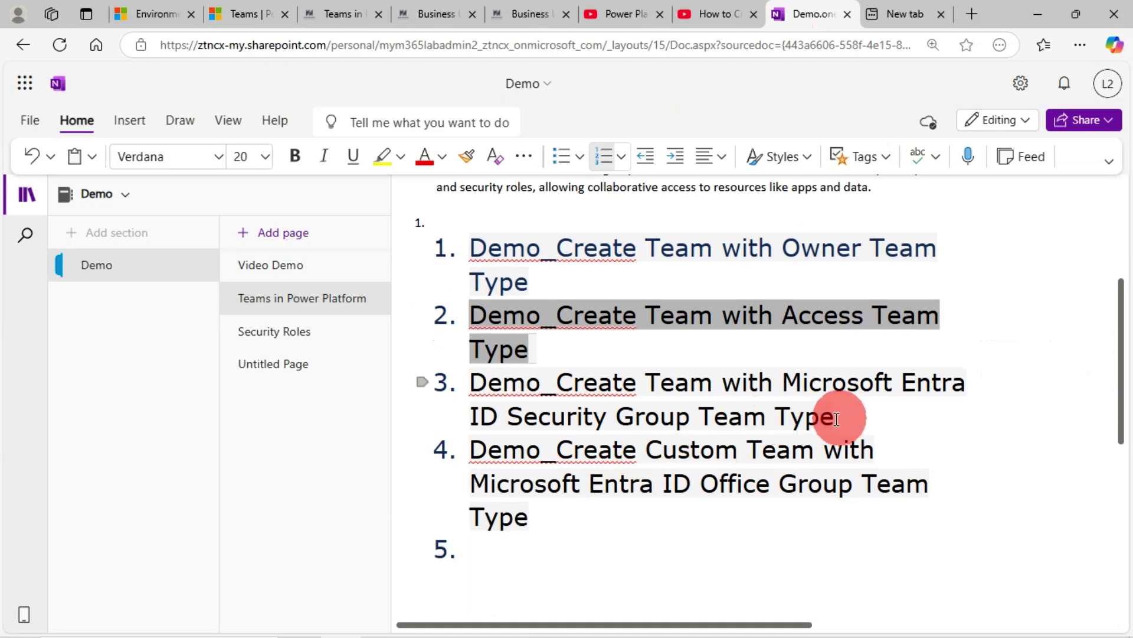
pyautogui.moveTo(834, 418); pyautogui.dragTo(472, 383)
pyautogui.hotkey('ctrl', 'c')
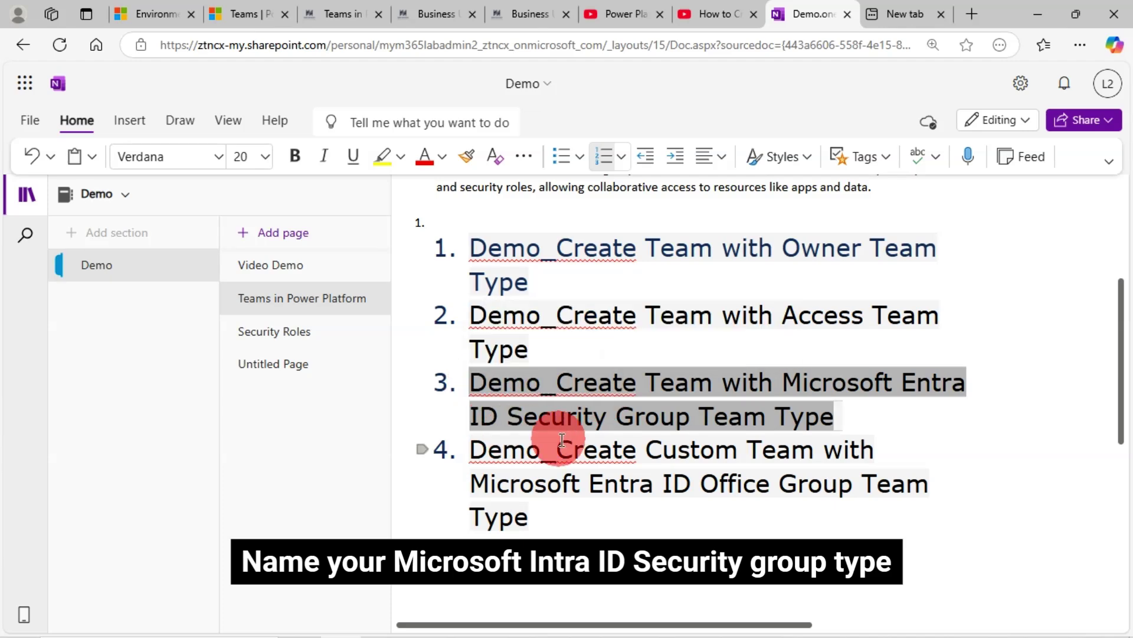
pyautogui.click(250, 25)
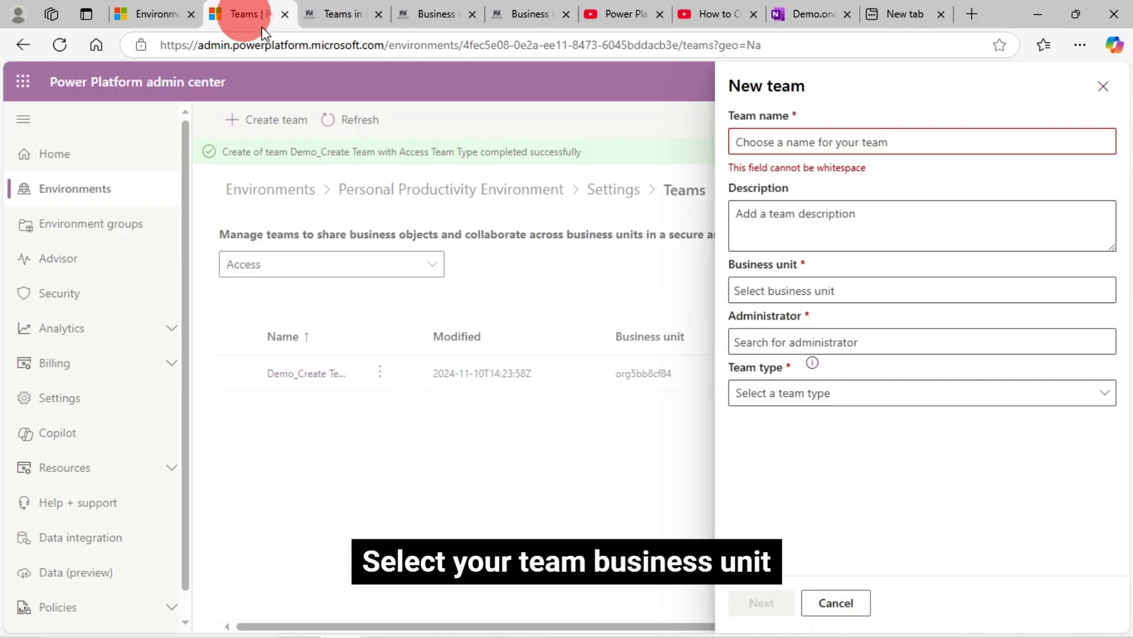
pyautogui.click(766, 142)
pyautogui.hotkey('ctrl', 'v')
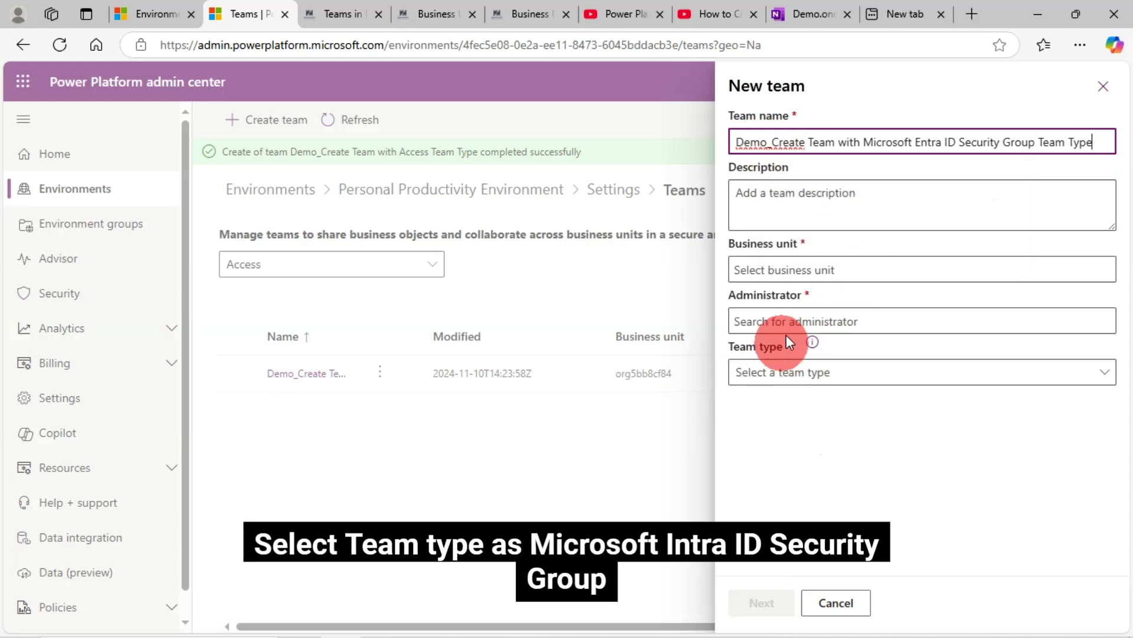
# - Set the new team's business unit to org5bb8cf84, administrator to # Lab Admin 2 and team type to Microsoft Entra ID Security Group
pyautogui.click(796, 276)
pyautogui.write('org5bb8cf84')
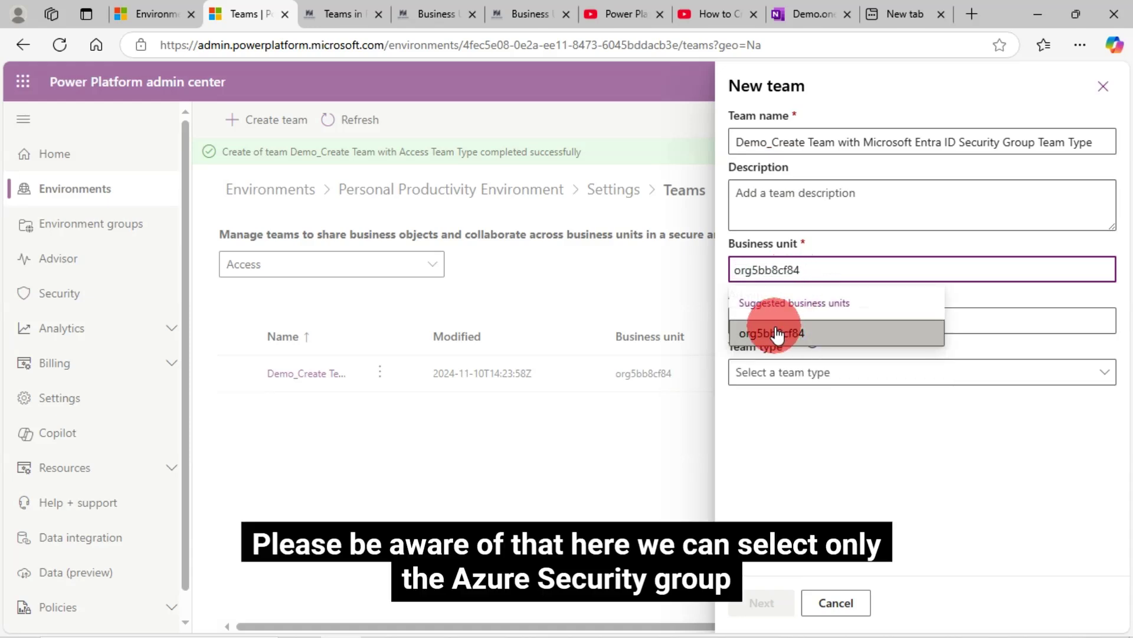
pyautogui.click(777, 331)
pyautogui.click(790, 319)
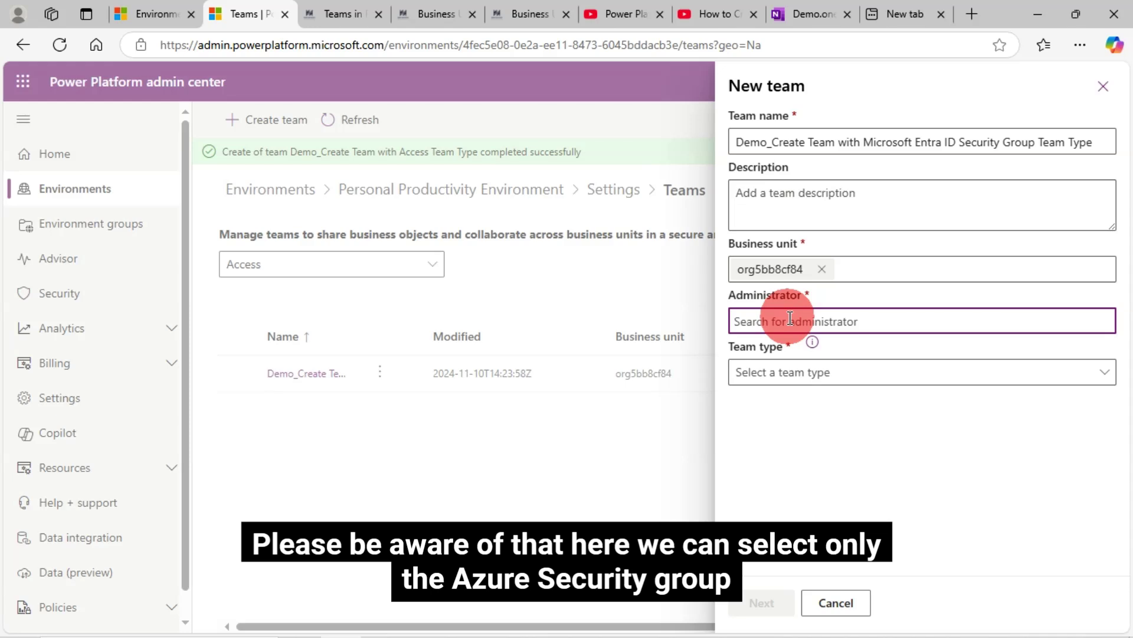
pyautogui.write('lab')
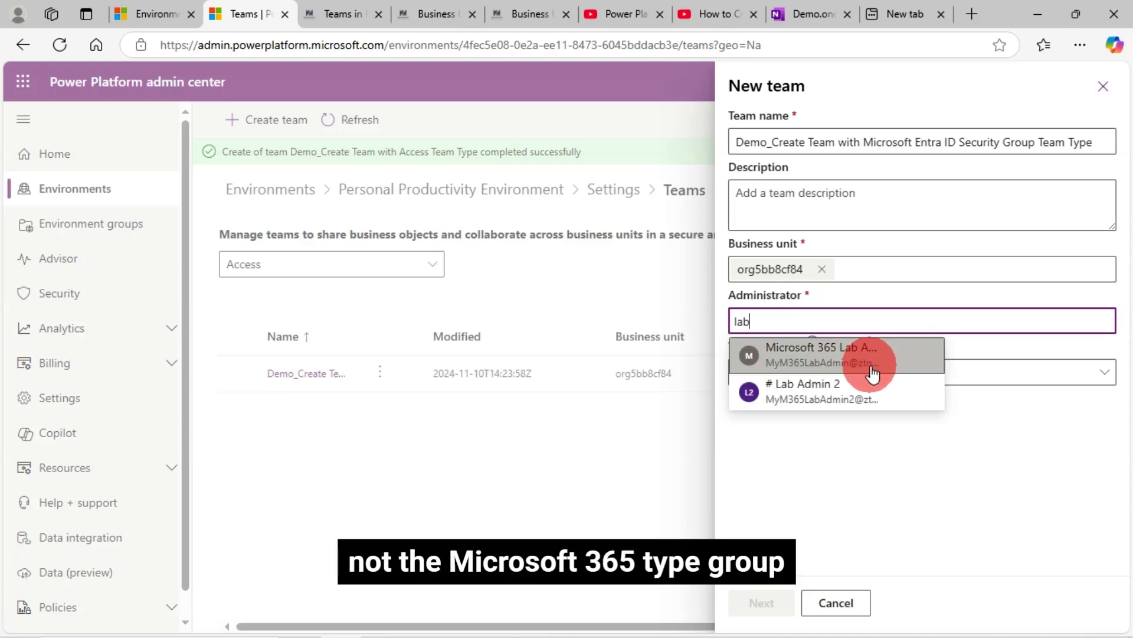
pyautogui.click(809, 394)
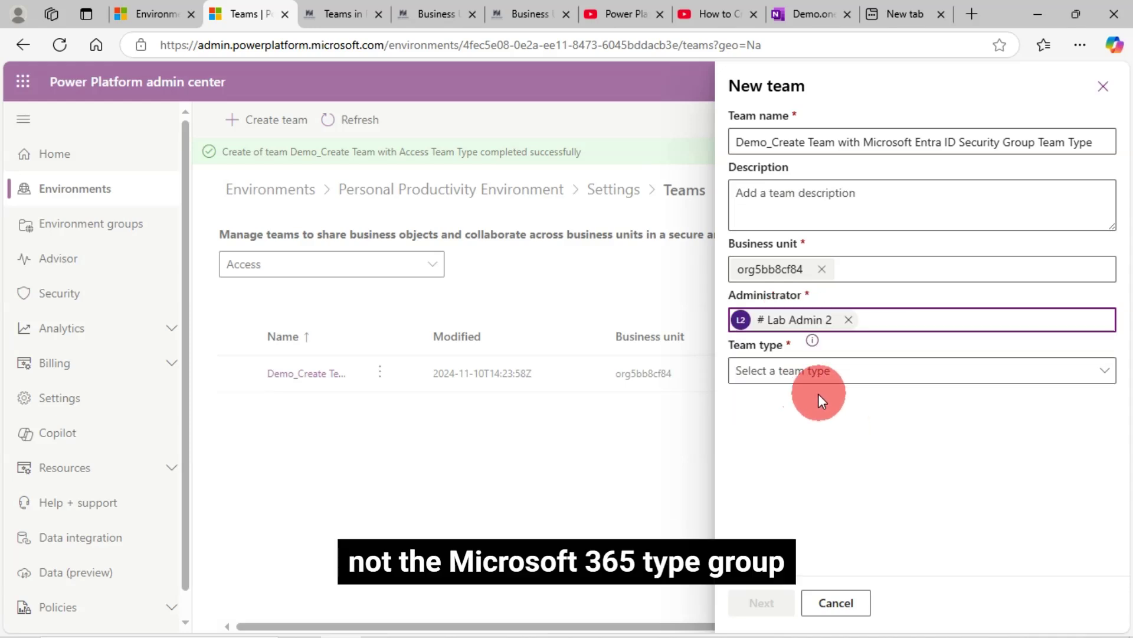
pyautogui.click(805, 378)
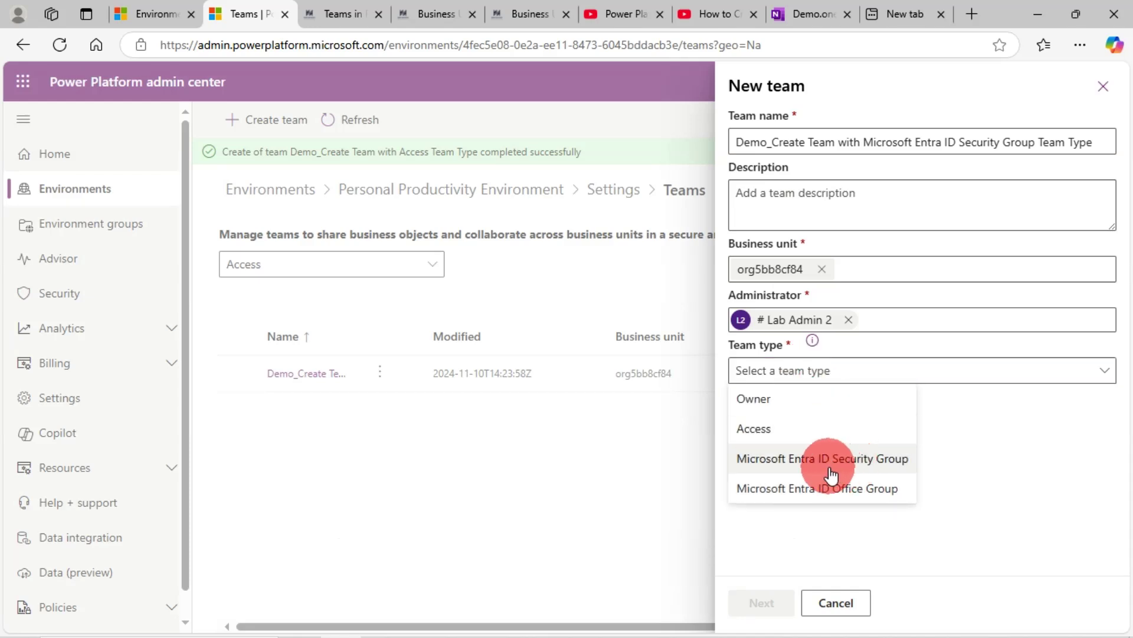
pyautogui.click(874, 459)
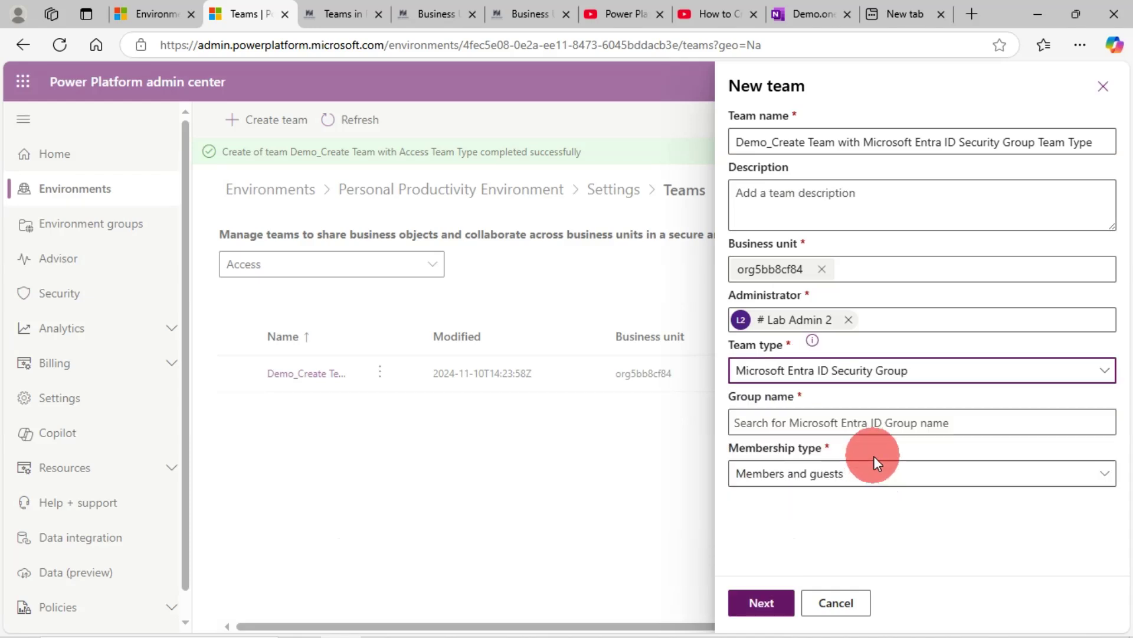
# - Try to create the team with Test_Security_Group as its group and Members and guests as the membership type
pyautogui.click(885, 424)
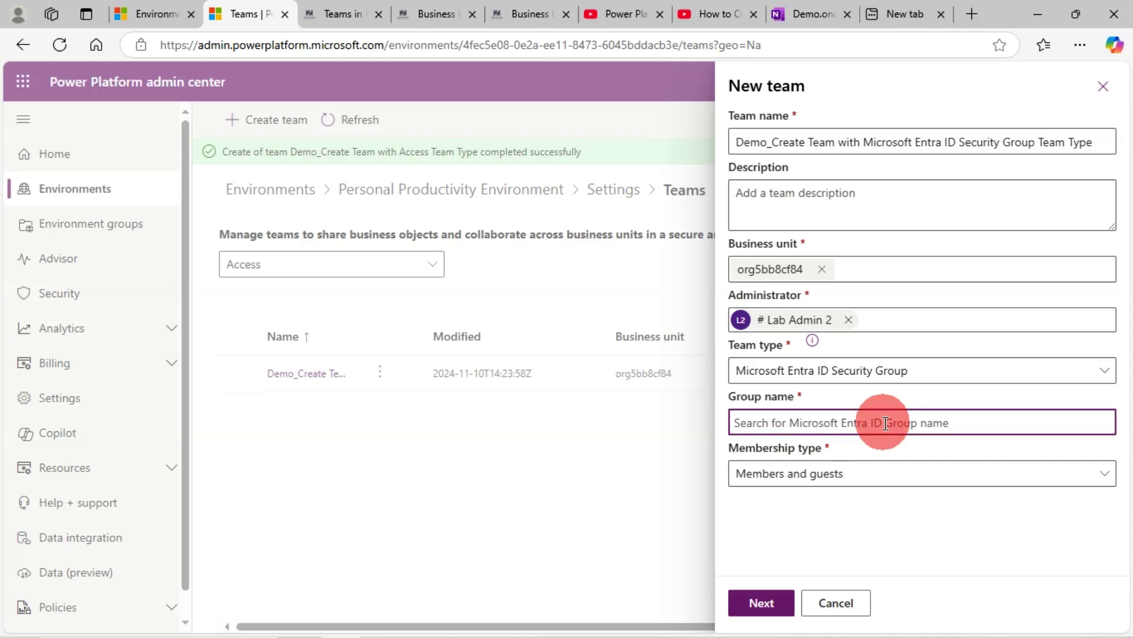
pyautogui.write('te')
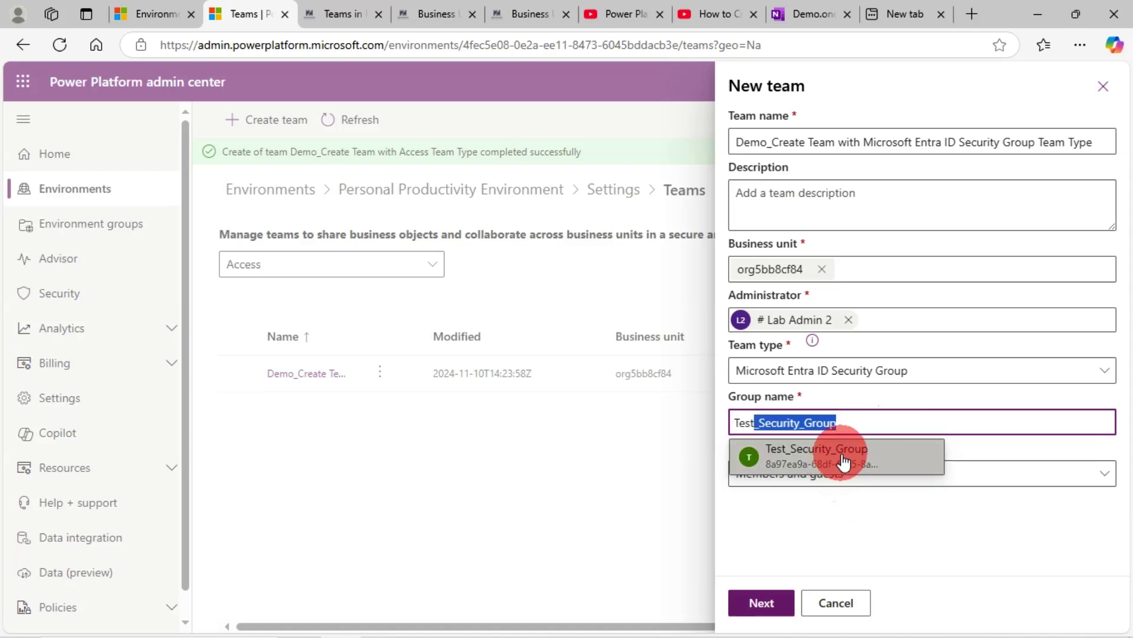
pyautogui.click(843, 458)
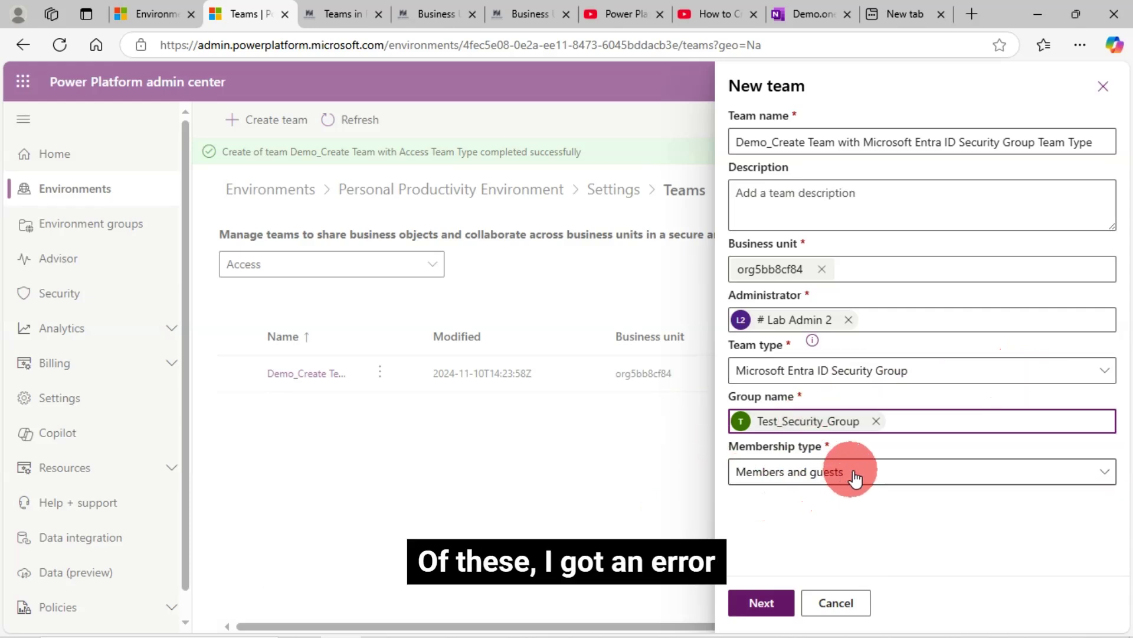
pyautogui.click(874, 474)
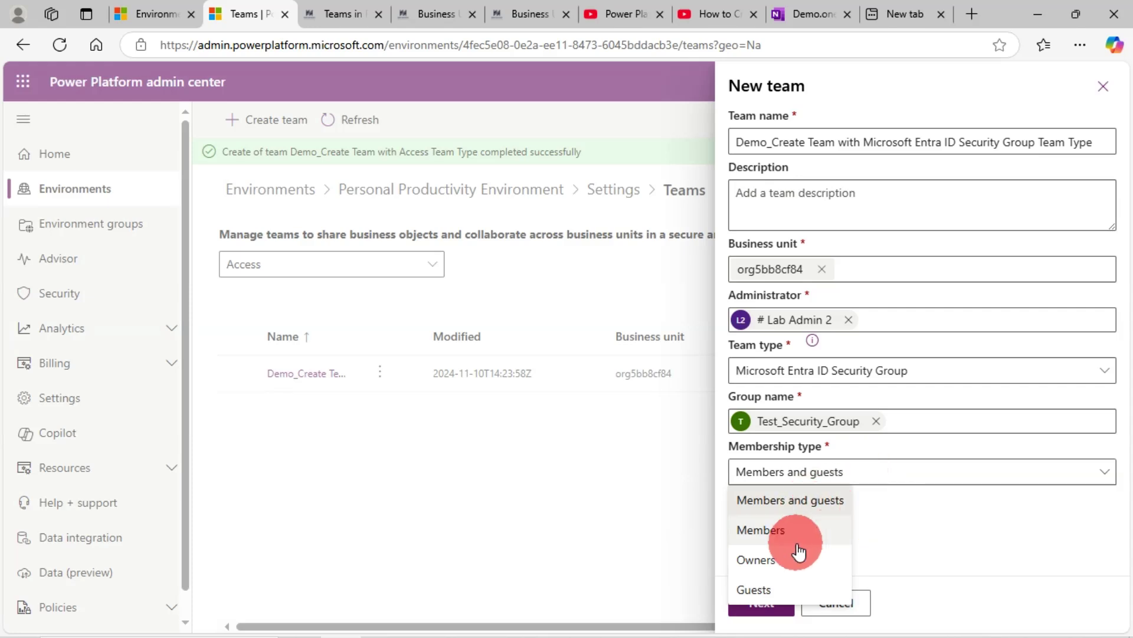
pyautogui.click(948, 517)
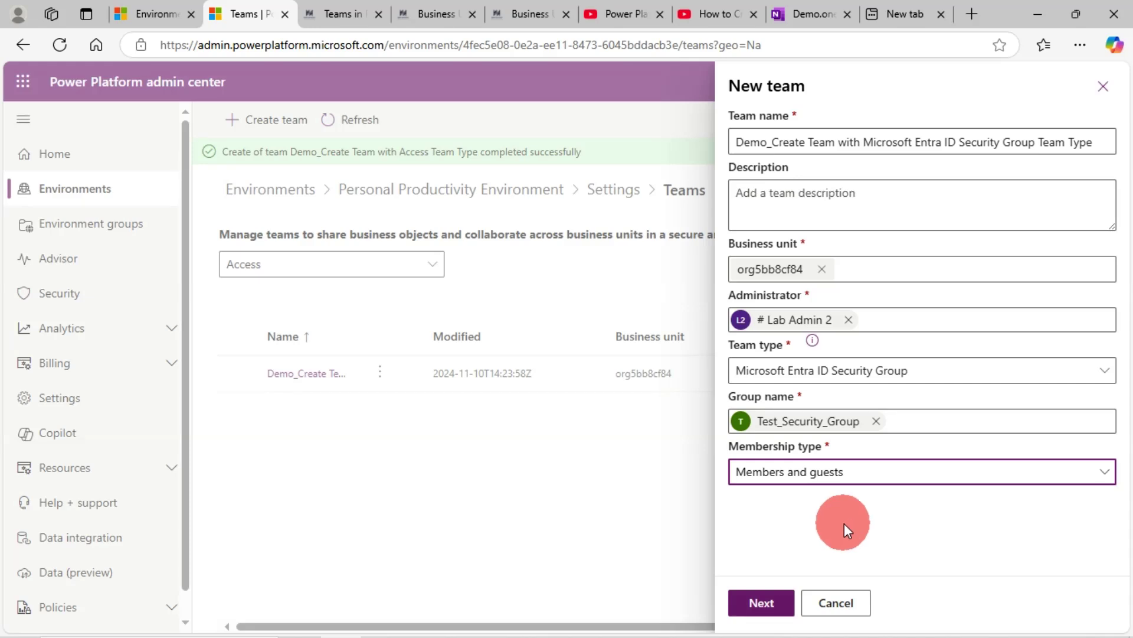
pyautogui.click(779, 612)
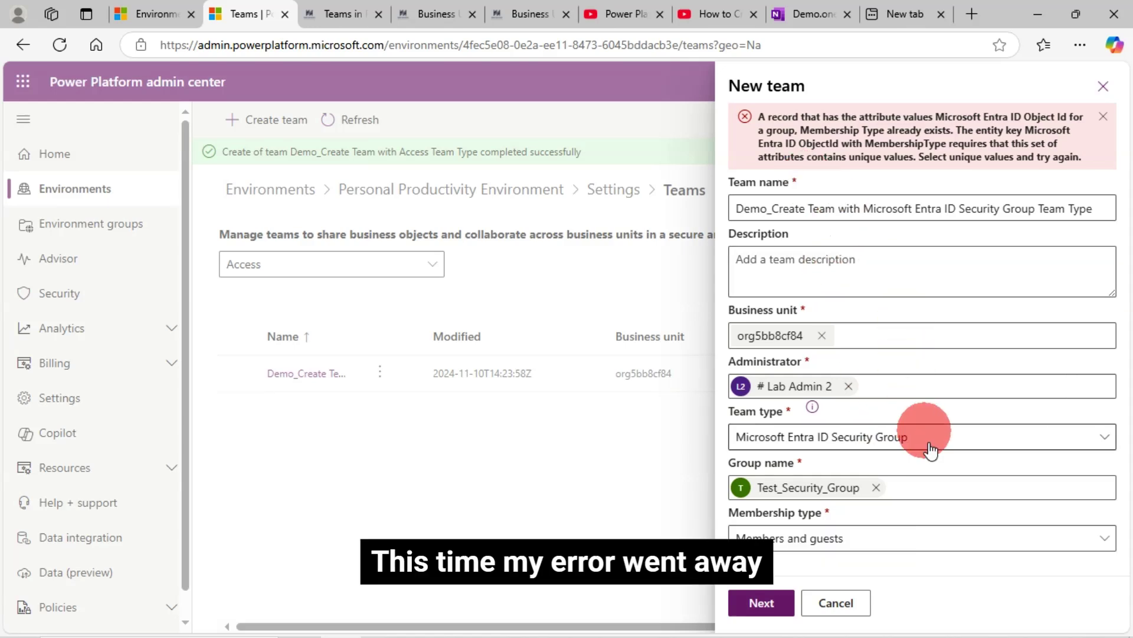
# - Replace the team's group with Demo IT Team Group and proceed to create the team
pyautogui.click(877, 488)
pyautogui.write('s')
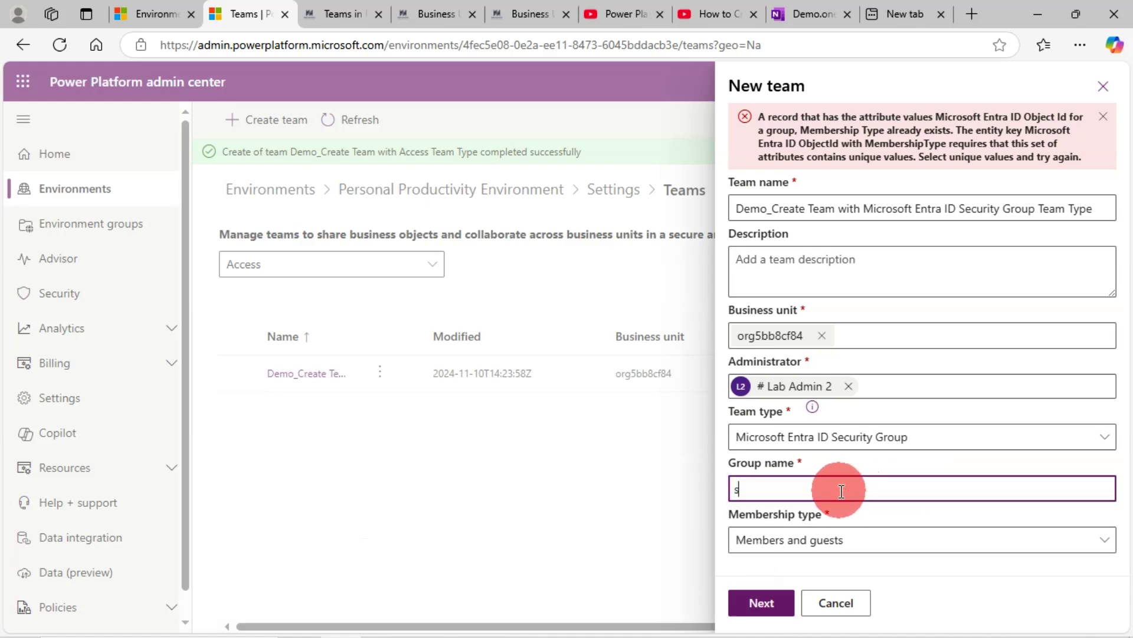
pyautogui.write('ecurit')
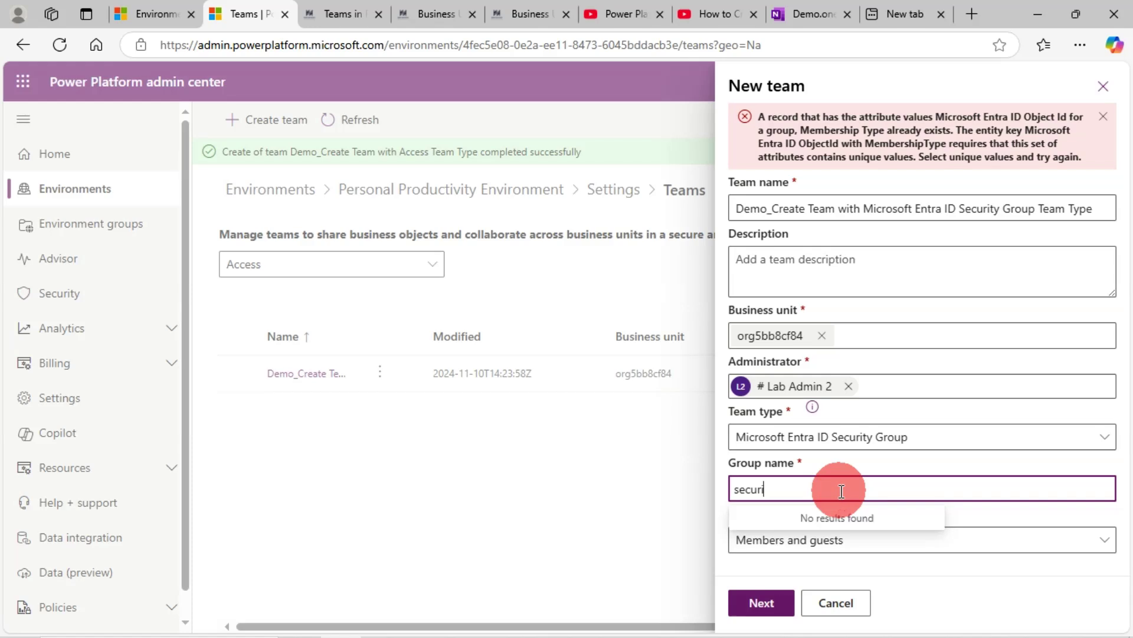
pyautogui.press('BackSpace')
pyautogui.press('BackSpace')
pyautogui.press('BackSpace')
pyautogui.press('BackSpace')
pyautogui.press('BackSpace')
pyautogui.press('BackSpace')
pyautogui.write('demo')
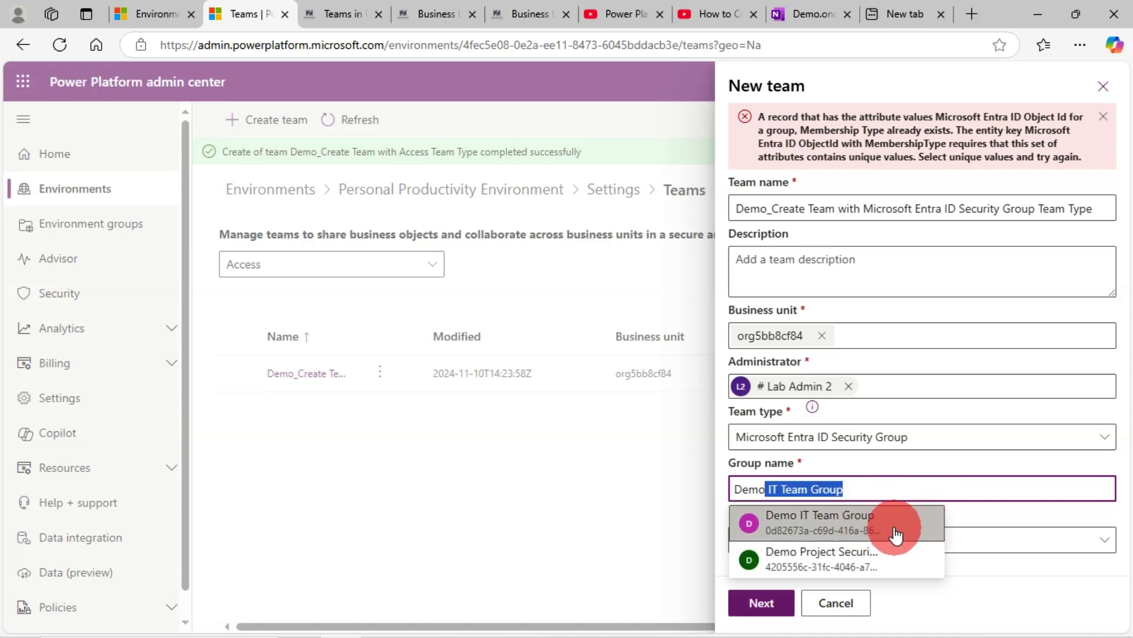
pyautogui.click(848, 521)
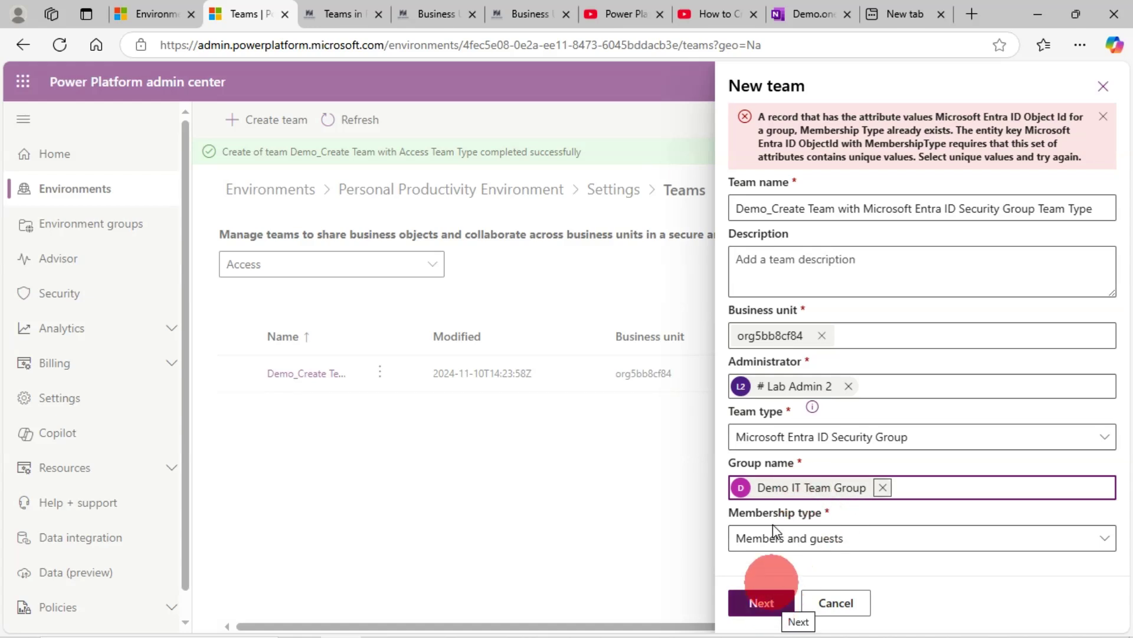
pyautogui.click(761, 603)
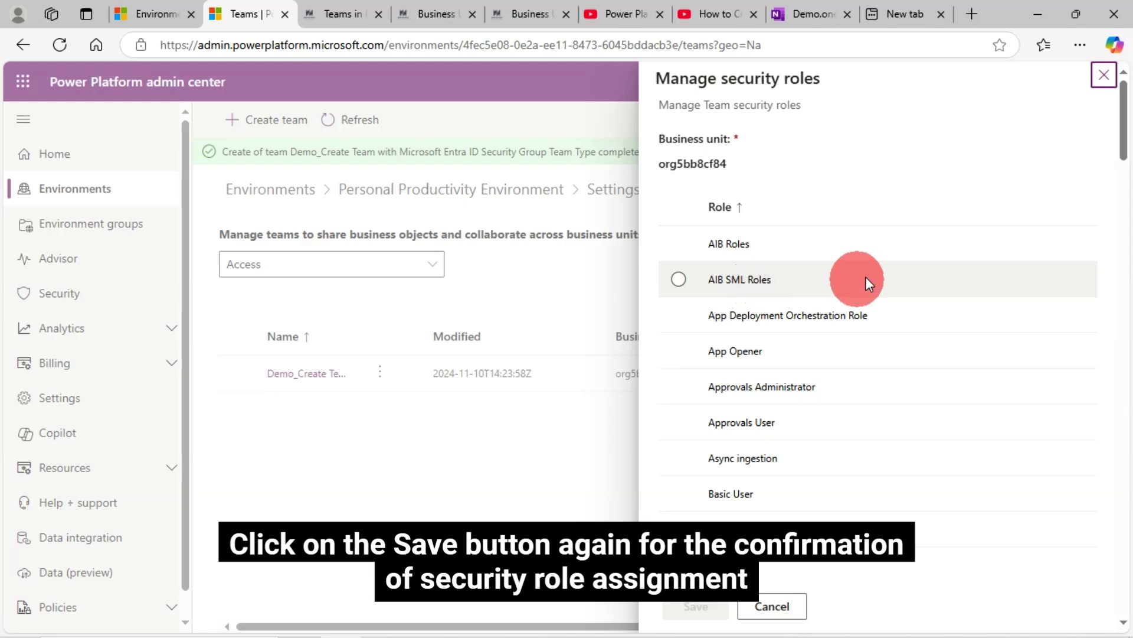
# - Assign the App Opener, Approvals User, Async ingestion and Basic User security roles to the team and confirm the assignment
pyautogui.click(681, 352)
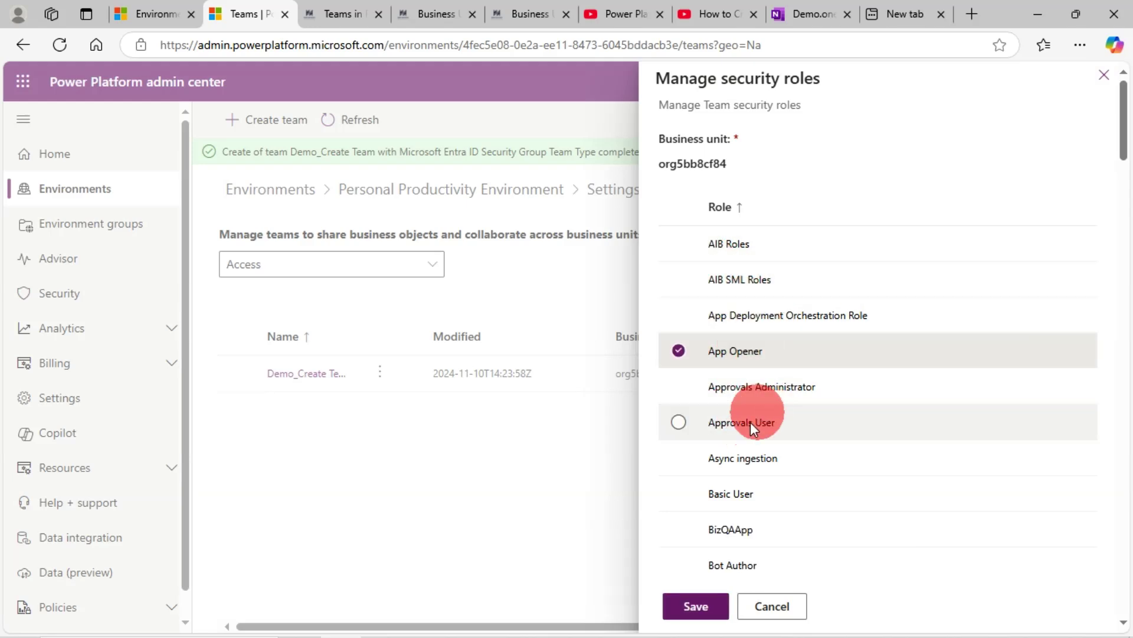
pyautogui.click(690, 425)
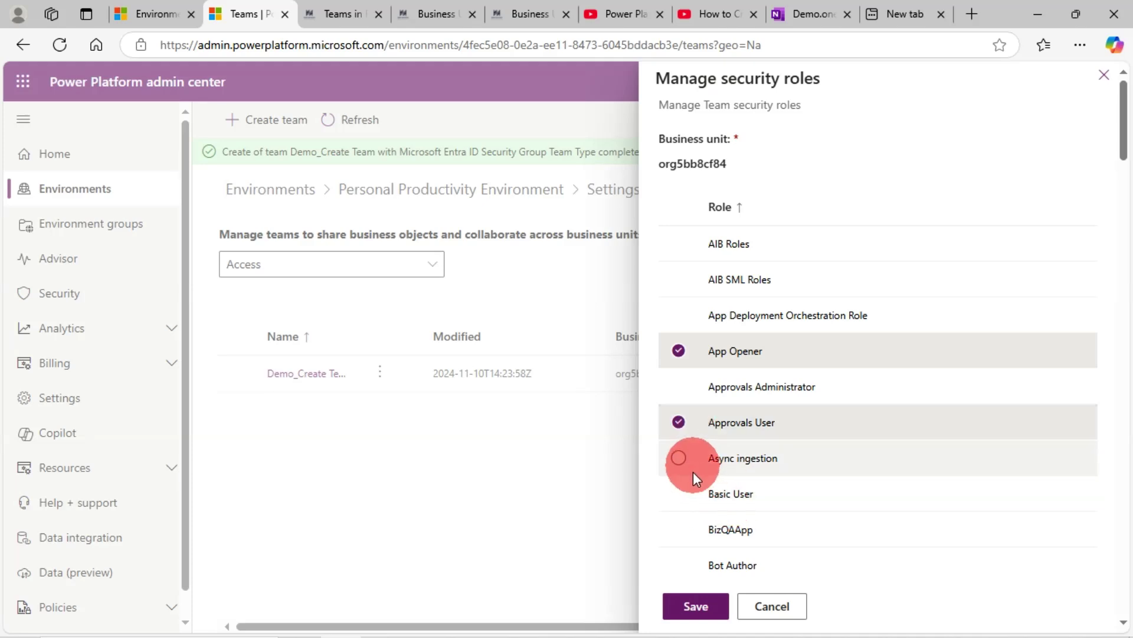
pyautogui.click(679, 494)
pyautogui.click(680, 458)
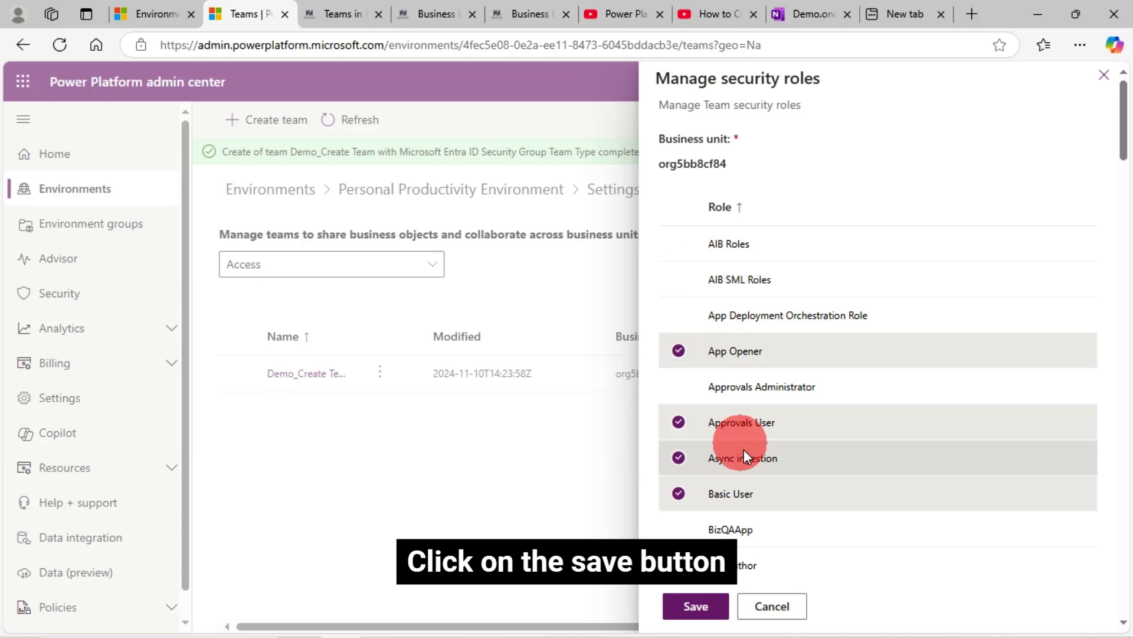
pyautogui.click(721, 601)
pyautogui.click(710, 610)
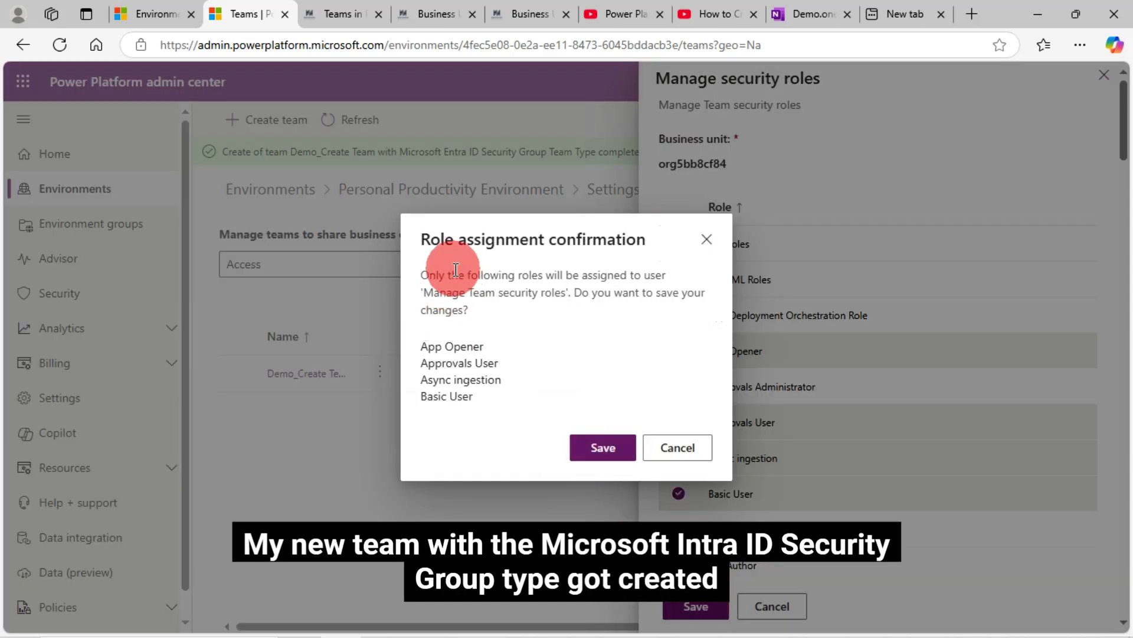
pyautogui.click(603, 450)
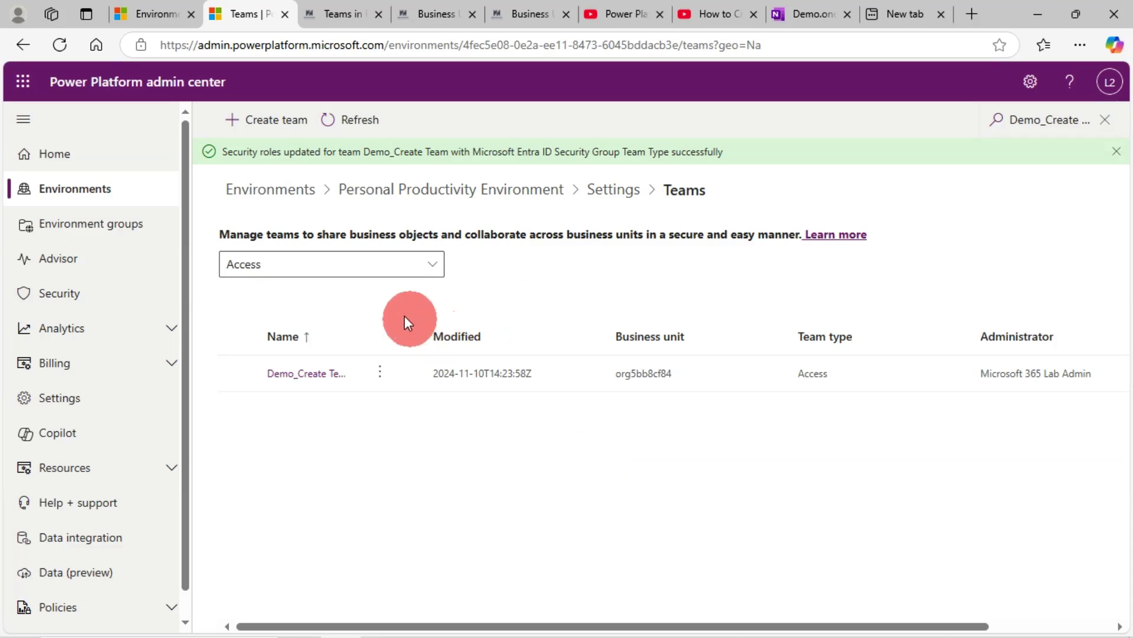
# - Filter the teams list to Microsoft Entra ID Security Group and search for "Demo_Create Team with Microsoft Entra ID Security Group Team Type"
pyautogui.click(332, 267)
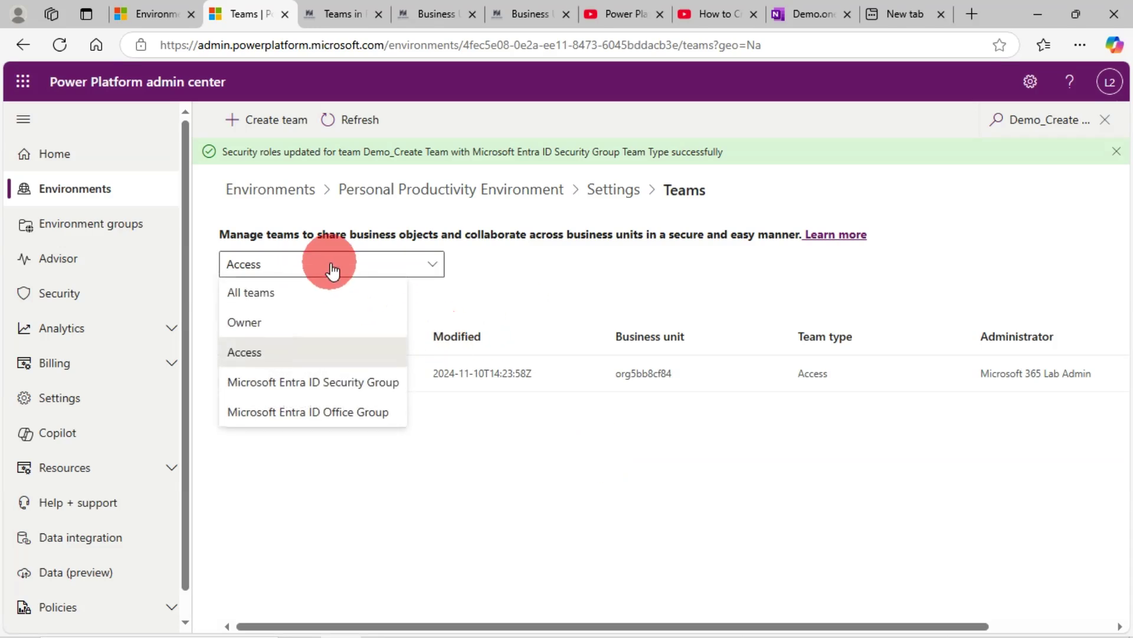
pyautogui.click(355, 384)
pyautogui.click(1020, 124)
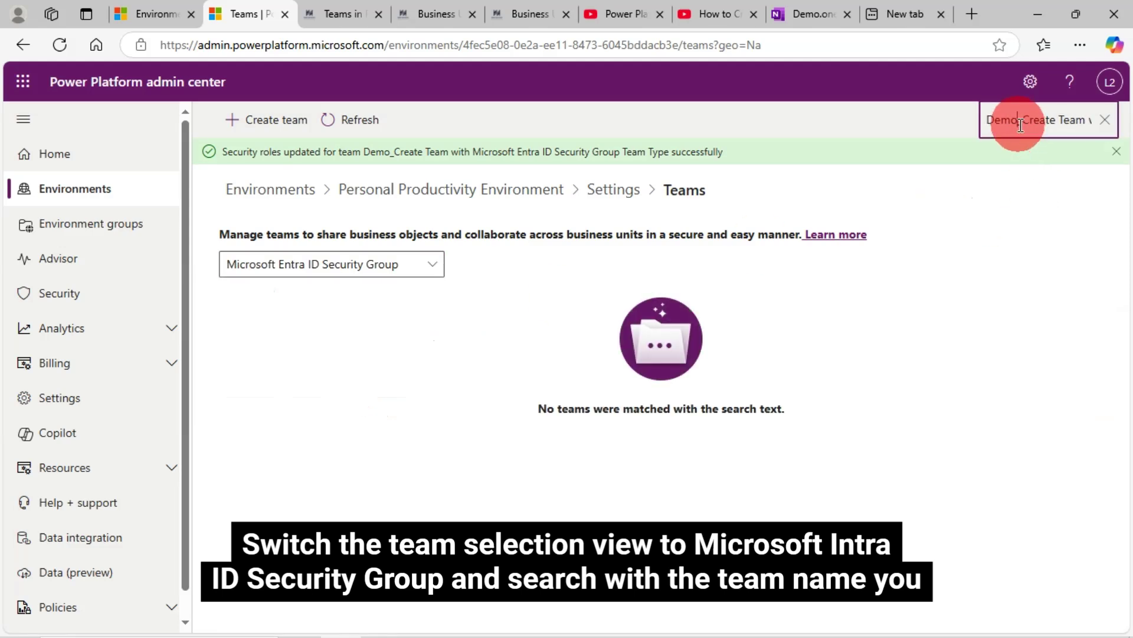
pyautogui.hotkey('ctrl', 'a')
pyautogui.write('Demo_Create Team with Microsoft Entra ID Security Group Team Type')
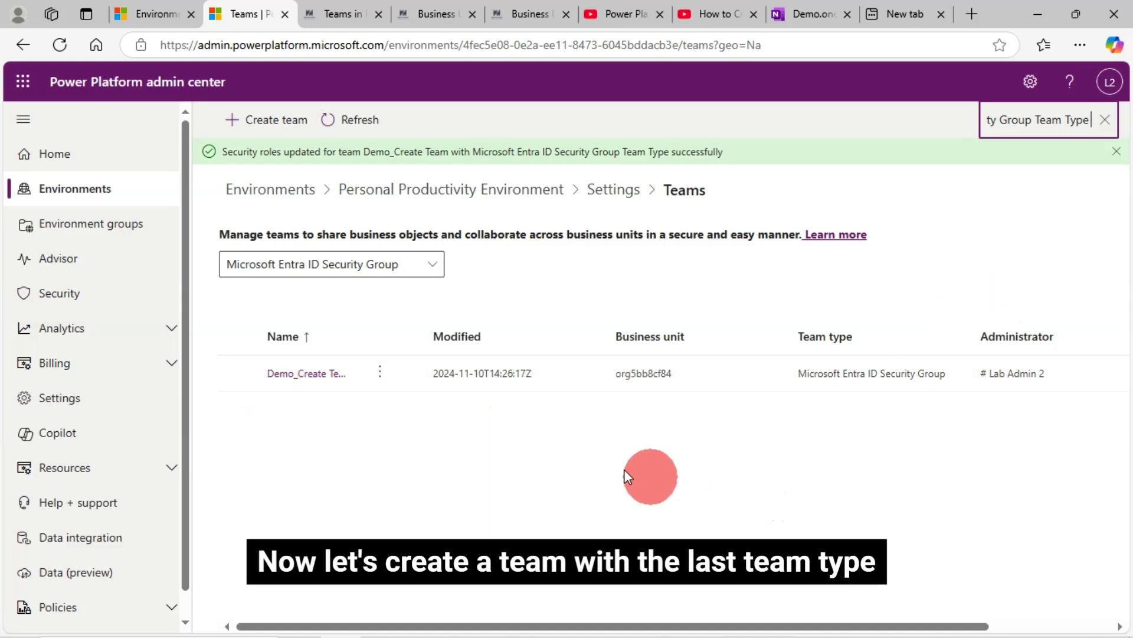
# - Start a new team and name it "Demo_Create Custom Team with Microsoft Entra ID Office Group Team Type", copied from the OneNote list
pyautogui.click(258, 124)
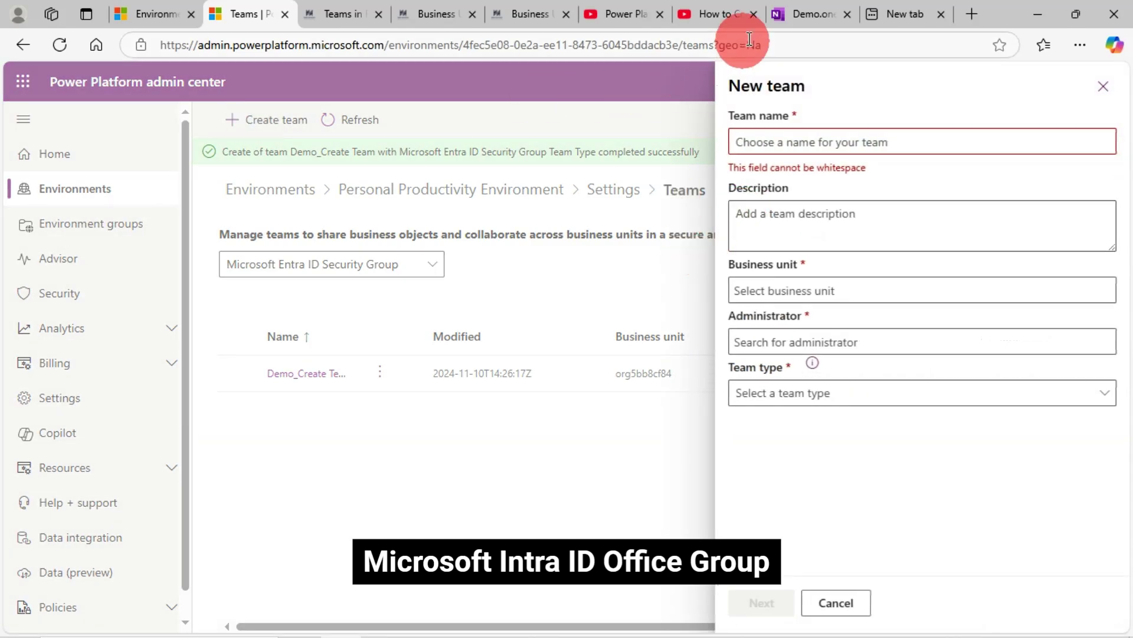
pyautogui.click(791, 14)
pyautogui.scroll(-2, 579, 504)
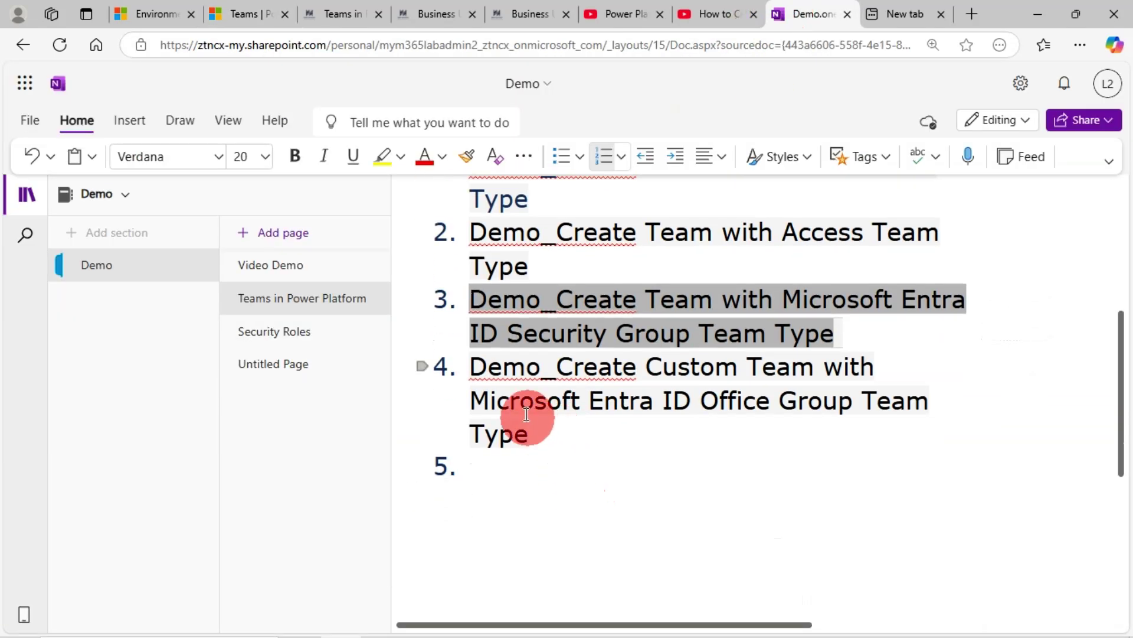
pyautogui.moveTo(530, 436); pyautogui.dragTo(475, 369)
pyautogui.hotkey('ctrl', 'c')
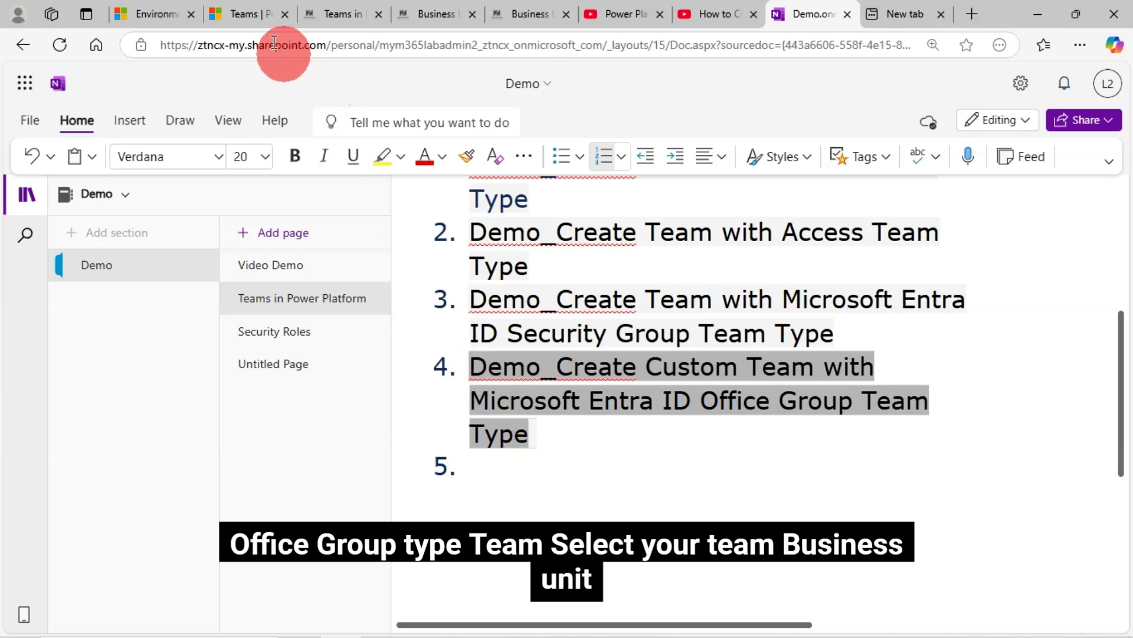
pyautogui.click(257, 14)
pyautogui.click(742, 148)
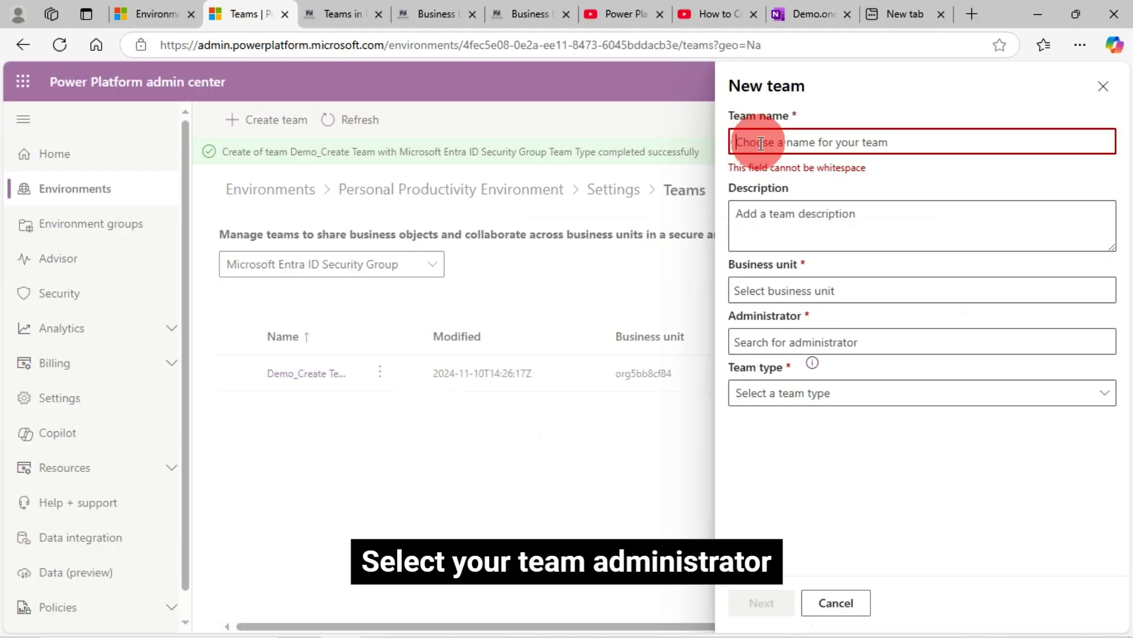
pyautogui.hotkey('ctrl', 'v')
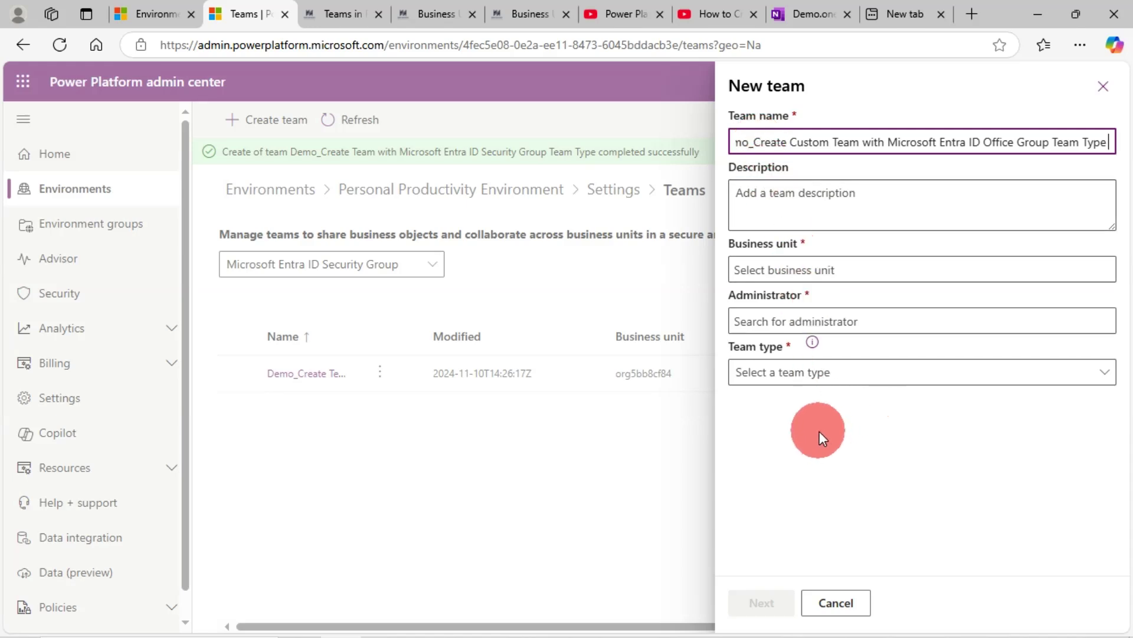
# - Set the team's business unit to org5bb8cf84, administrator to # Lab Admin 2 and team type to Microsoft Entra ID Office Group
pyautogui.click(818, 270)
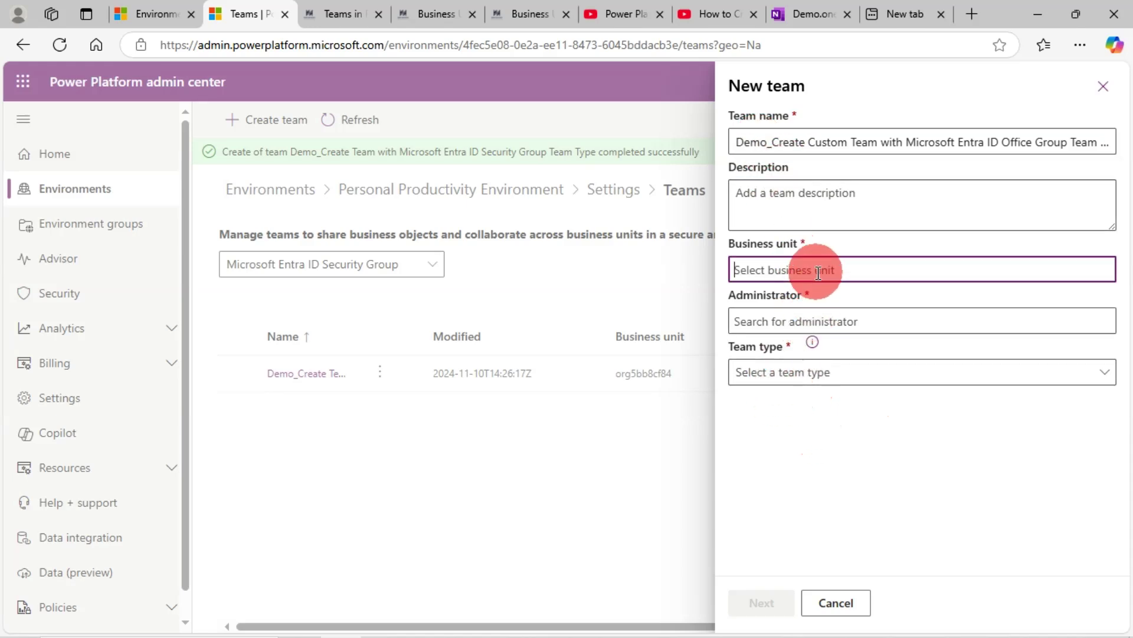
pyautogui.write('org5bb8cf84')
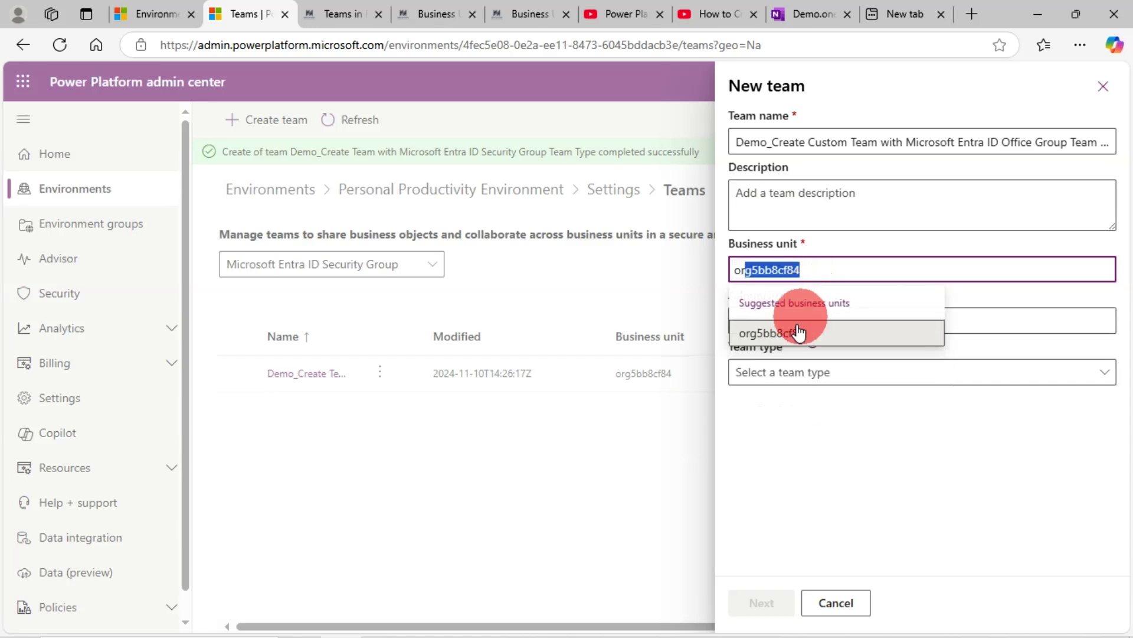
pyautogui.click(791, 329)
pyautogui.click(797, 323)
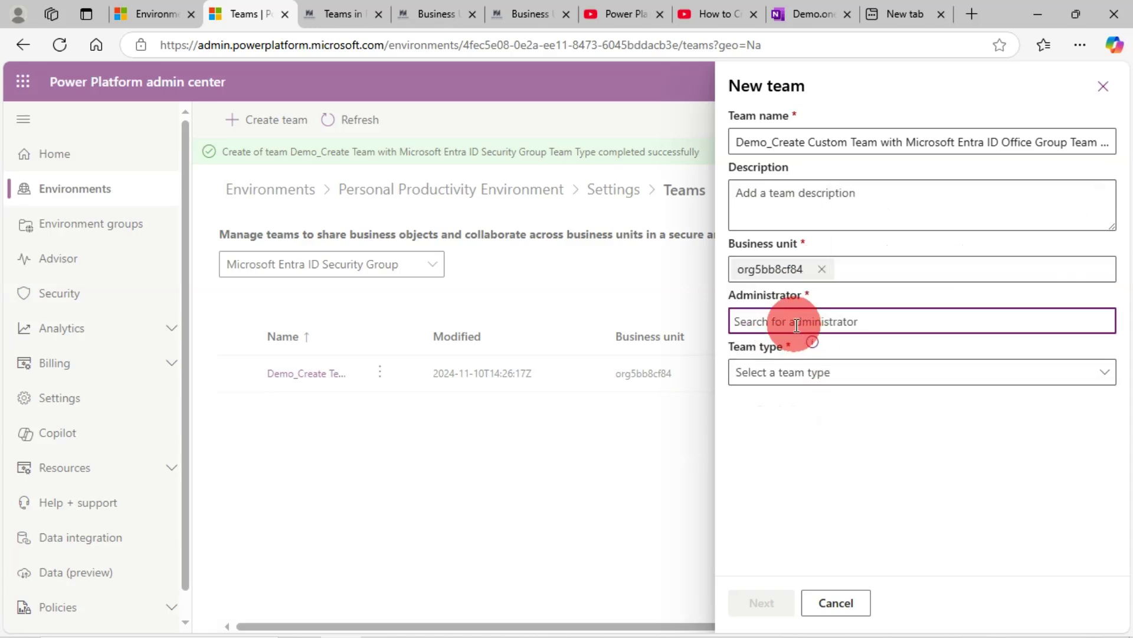
pyautogui.write('lab')
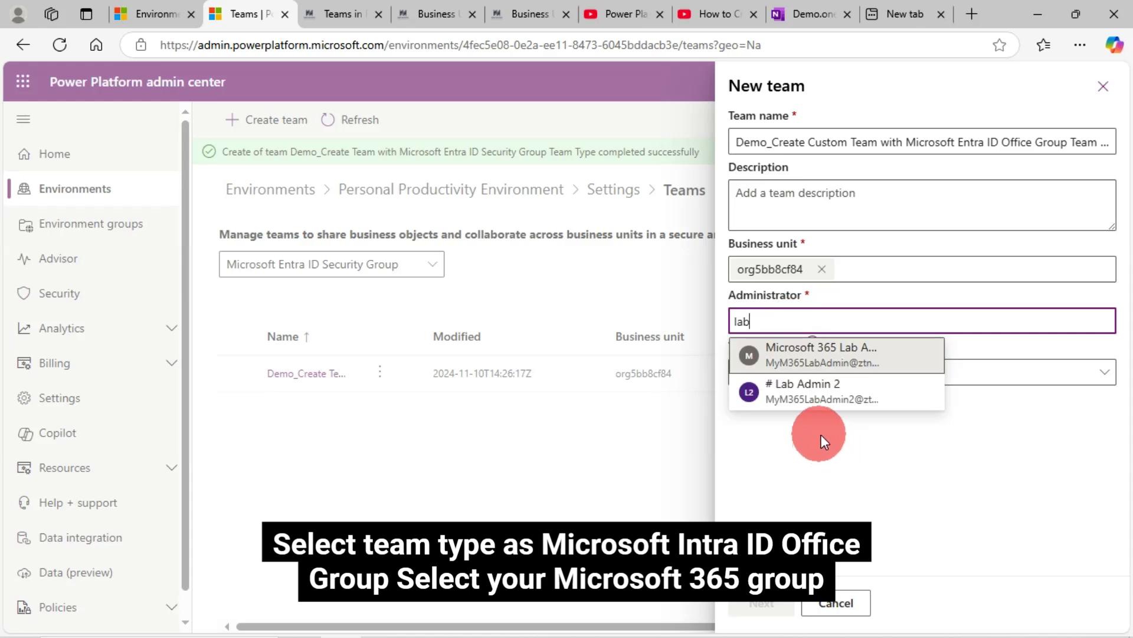
pyautogui.click(812, 387)
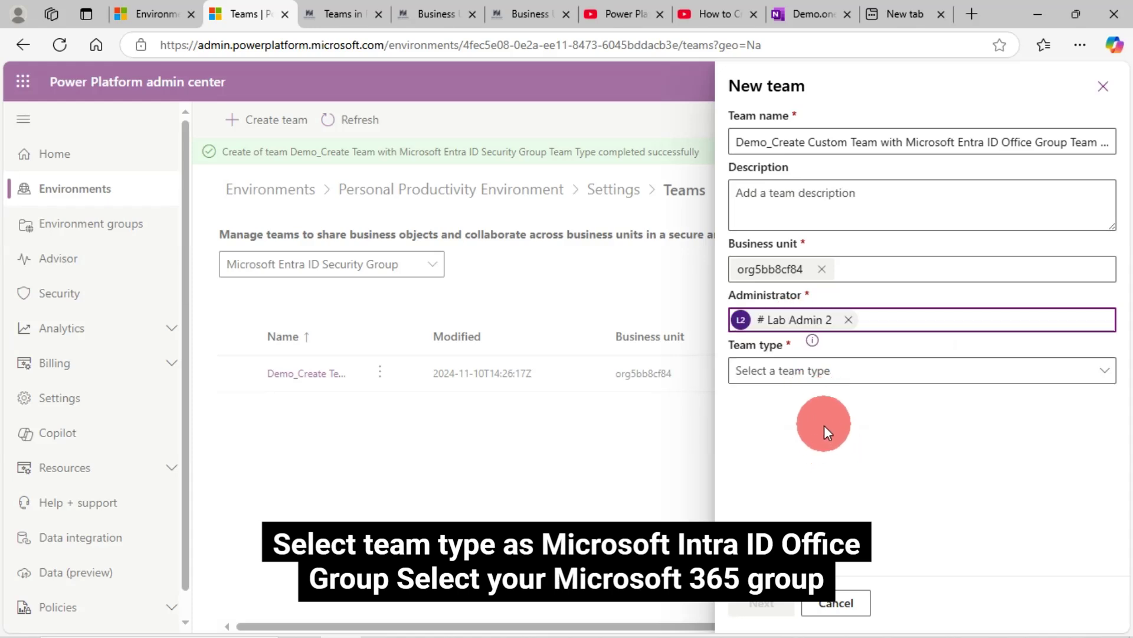
pyautogui.click(774, 371)
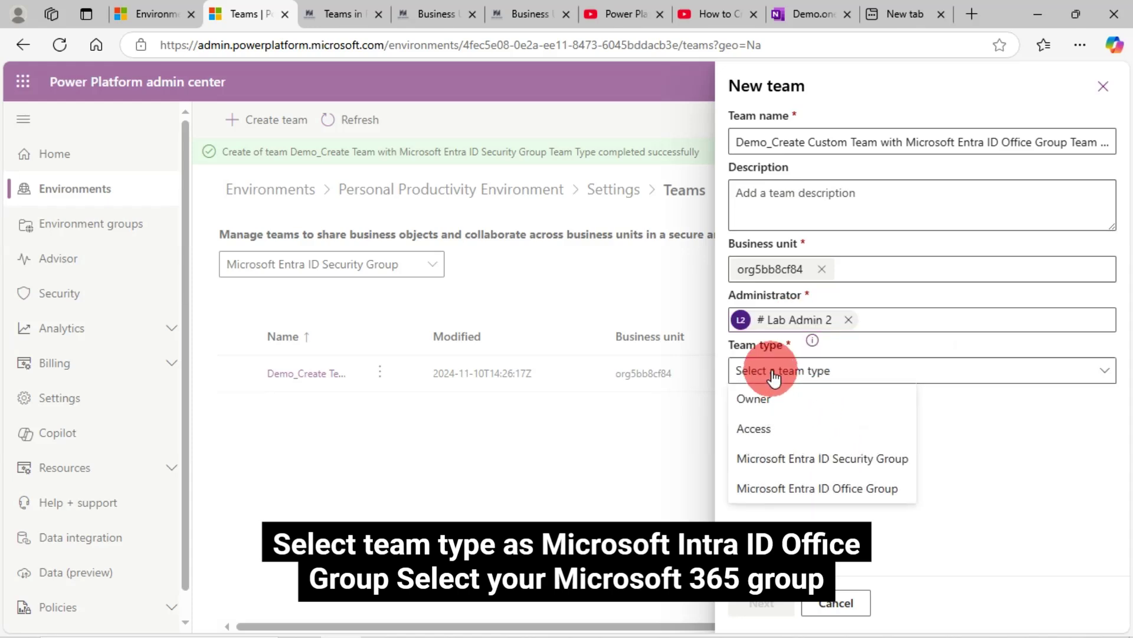
pyautogui.click(811, 489)
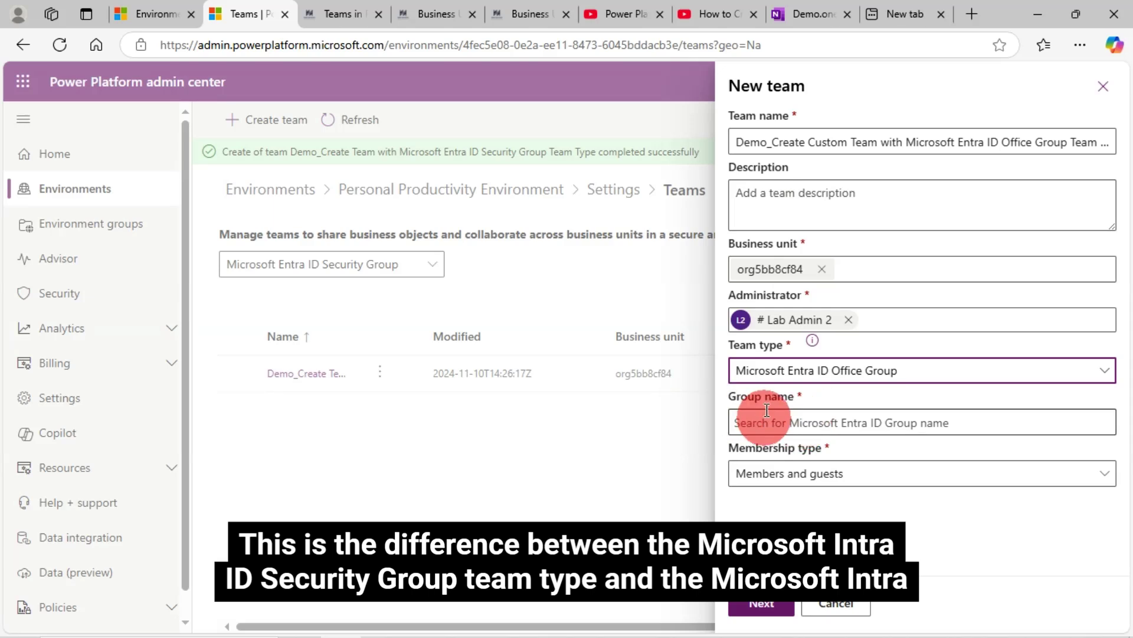
# - Try to create the team with Demo Project Team as its group and Members and guests as the membership type
pyautogui.click(806, 423)
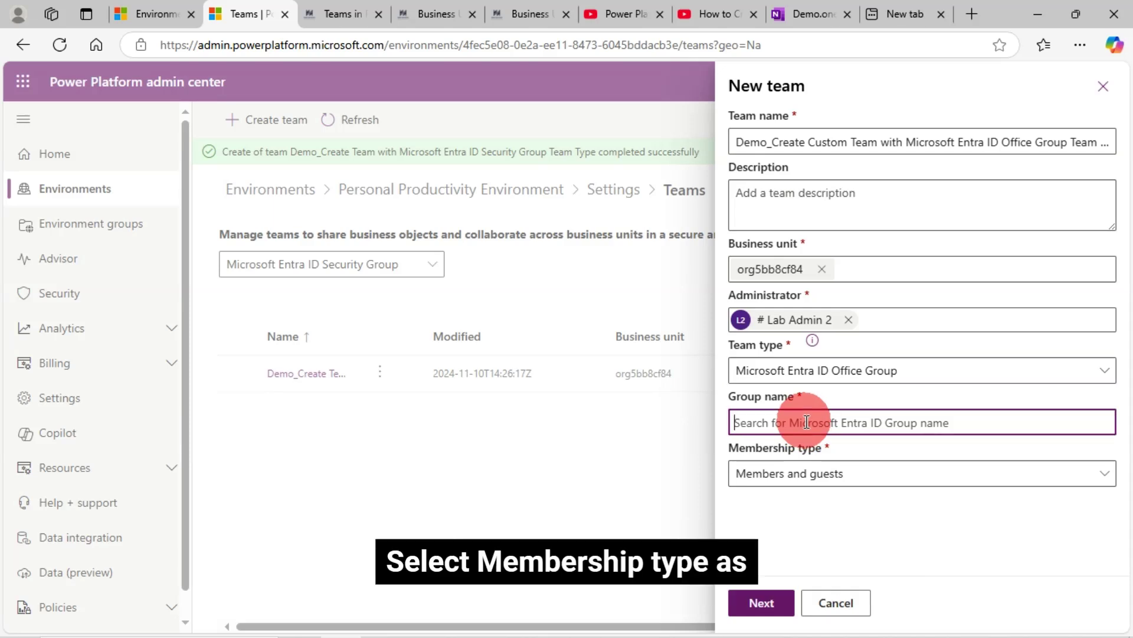
pyautogui.write('Demo Site')
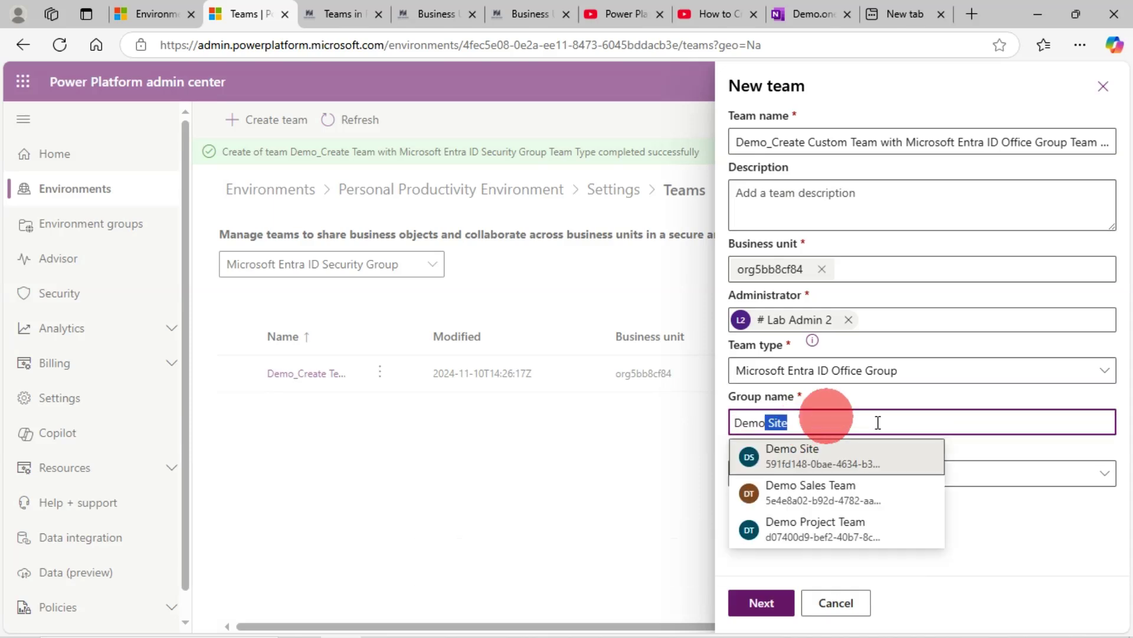
pyautogui.click(798, 527)
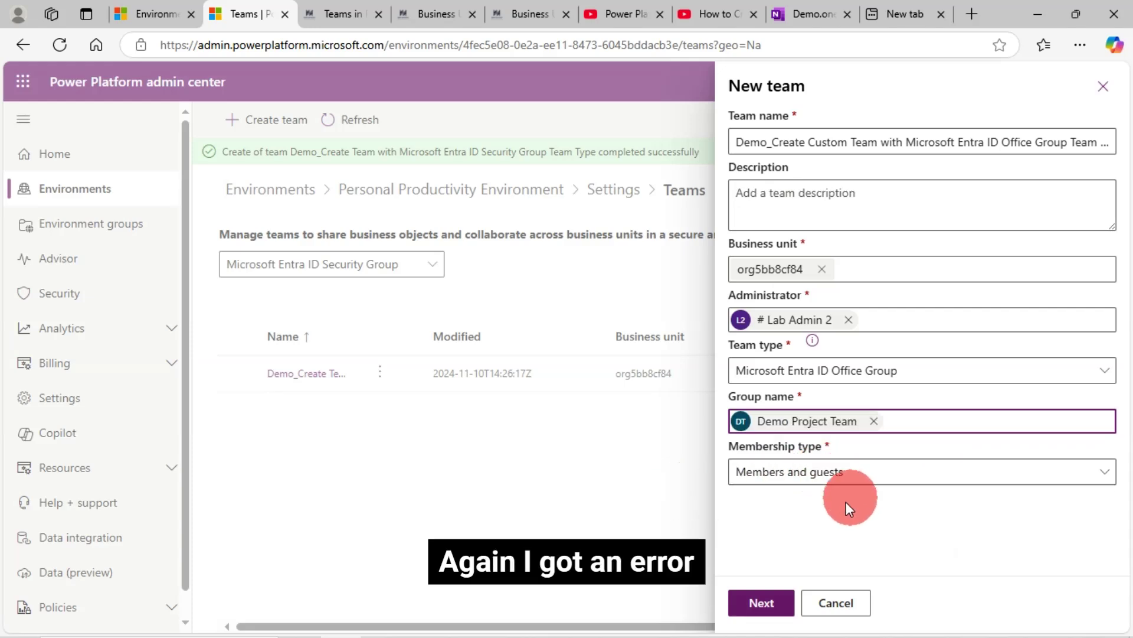
pyautogui.click(883, 480)
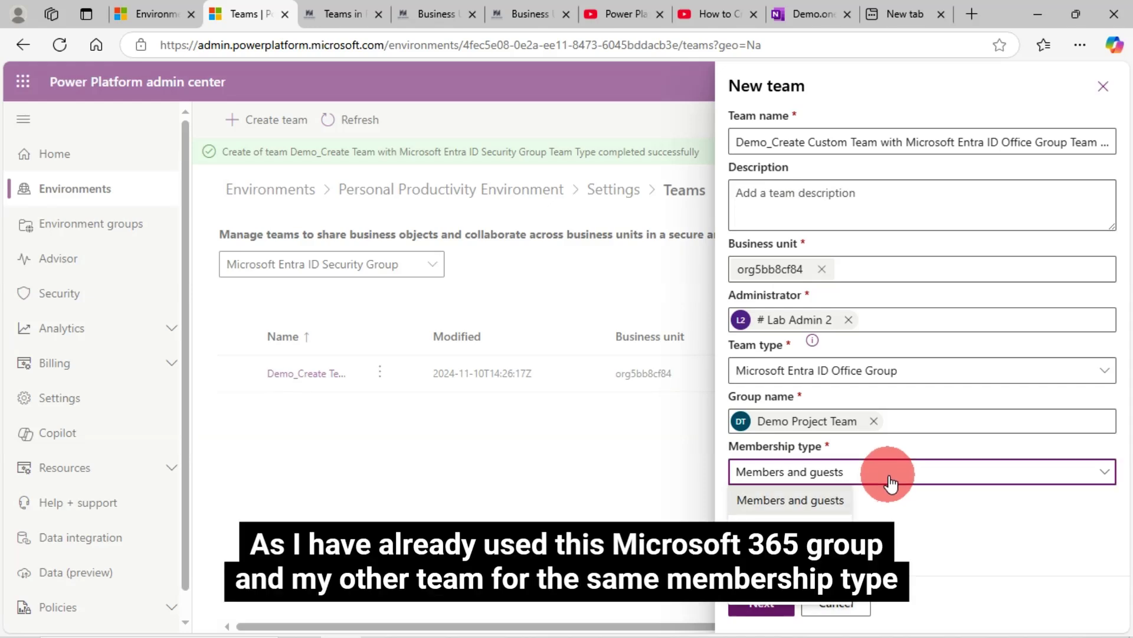
pyautogui.click(890, 484)
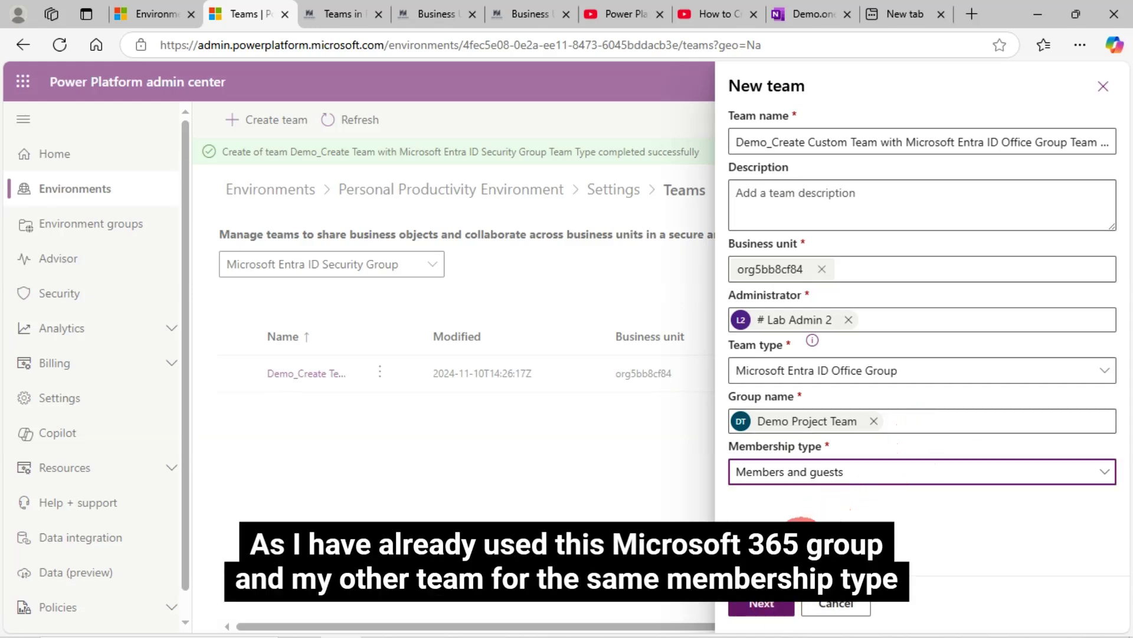
pyautogui.click(769, 605)
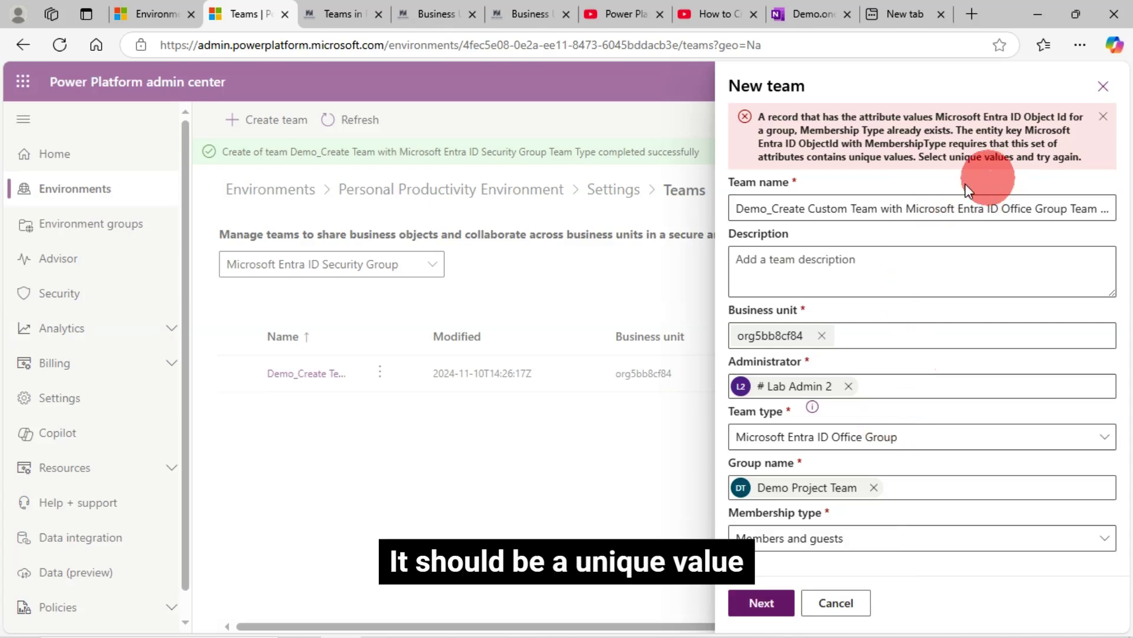
# - Replace the team's group with Demo Sales Team and proceed to create the team
pyautogui.click(874, 487)
pyautogui.write('de')
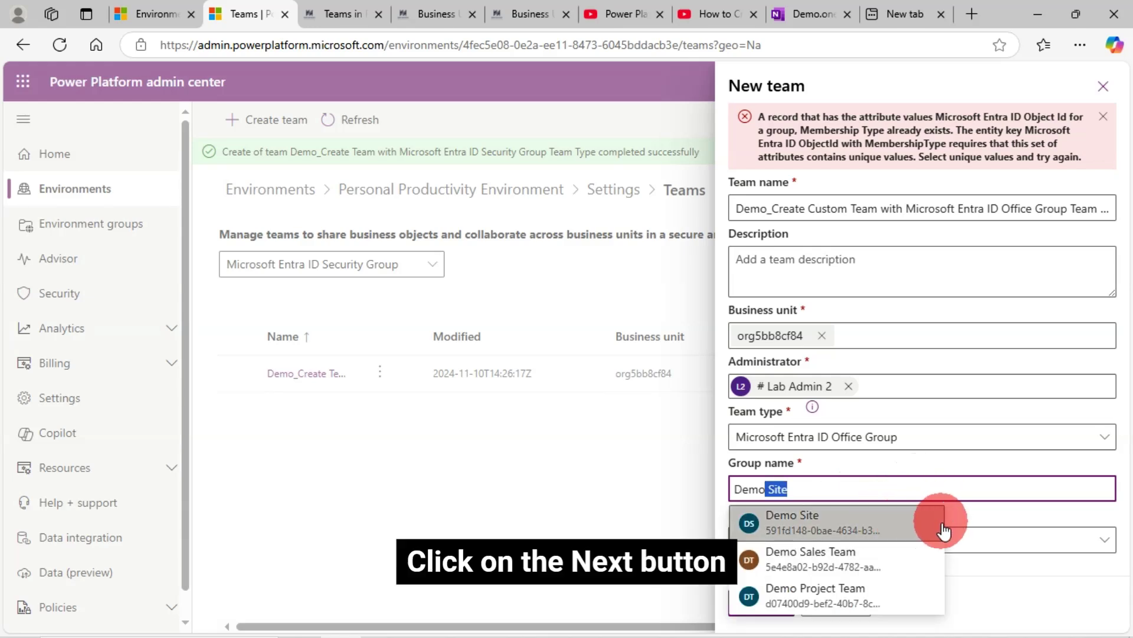
pyautogui.click(837, 558)
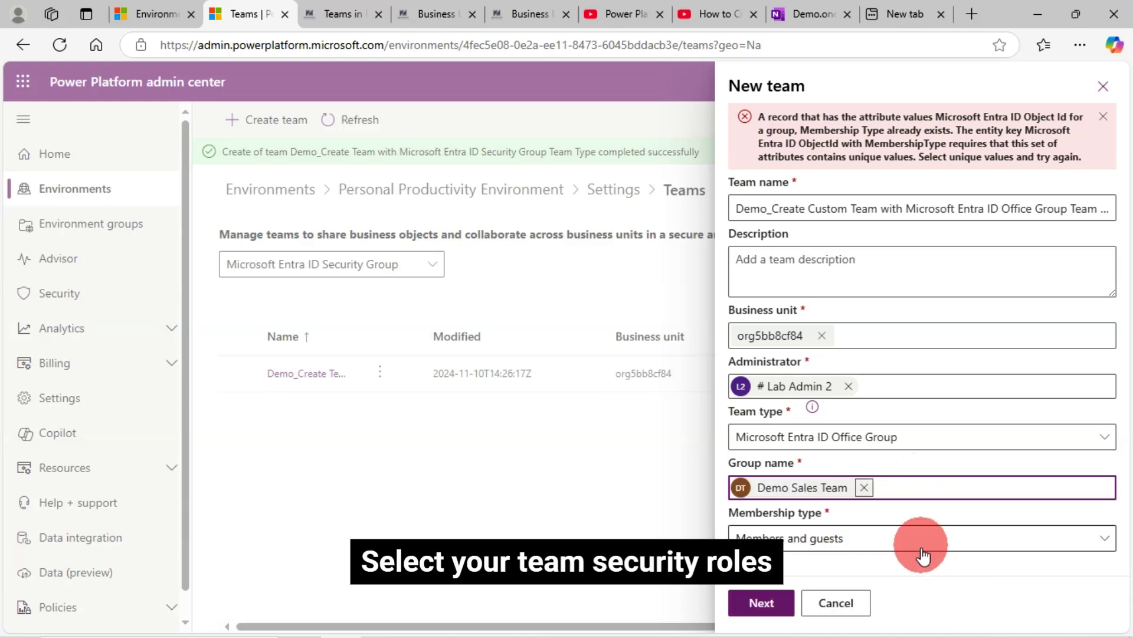
pyautogui.click(767, 603)
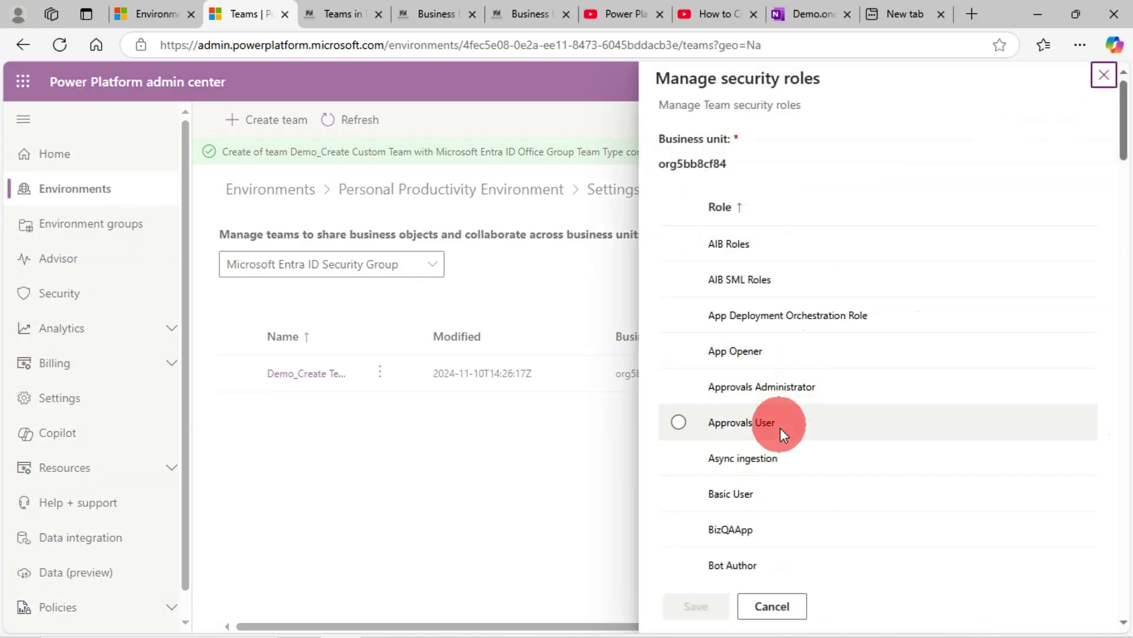
# - Assign the AIB Roles, AIB SML Roles, App Opener, Approvals User and Basic User security roles to the team and confirm the assignment
pyautogui.click(678, 244)
pyautogui.click(684, 282)
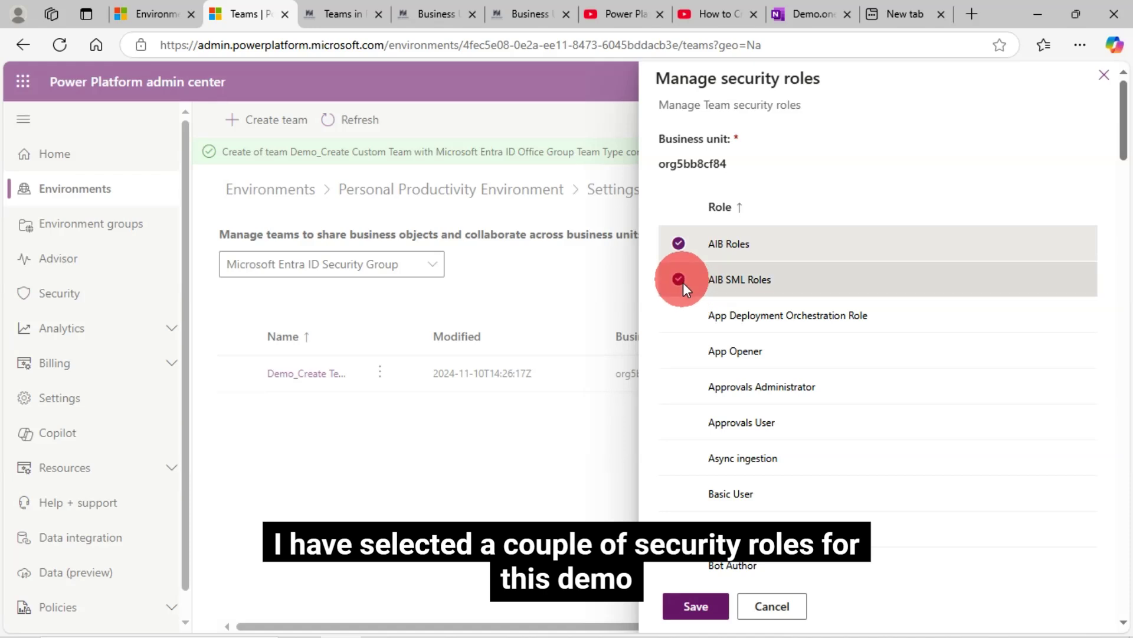
pyautogui.click(686, 350)
pyautogui.click(690, 428)
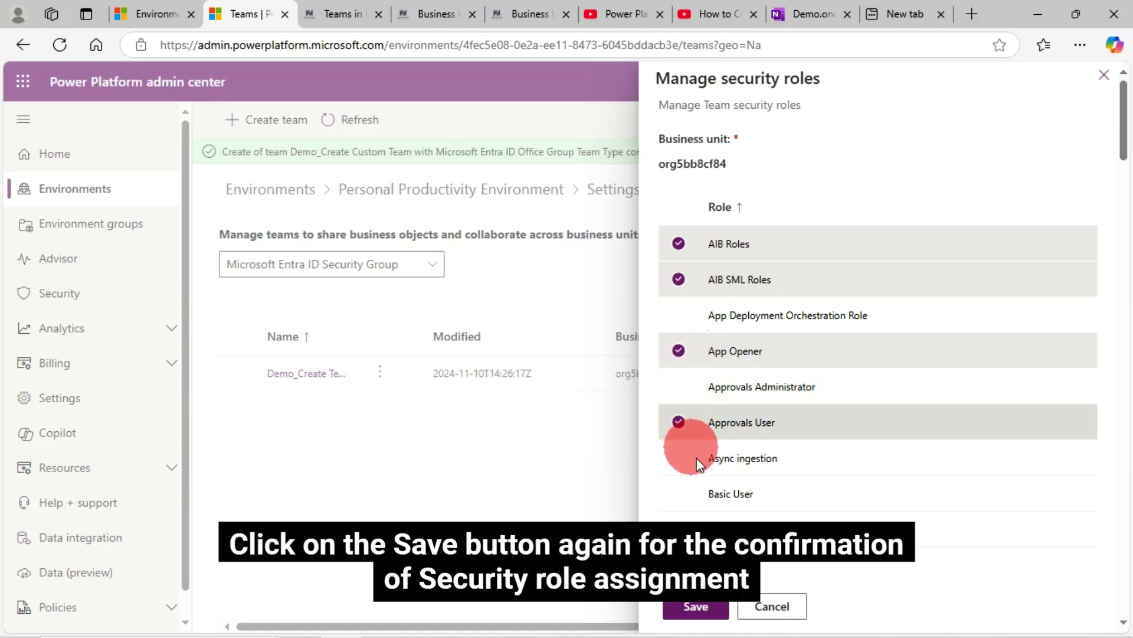
pyautogui.click(690, 500)
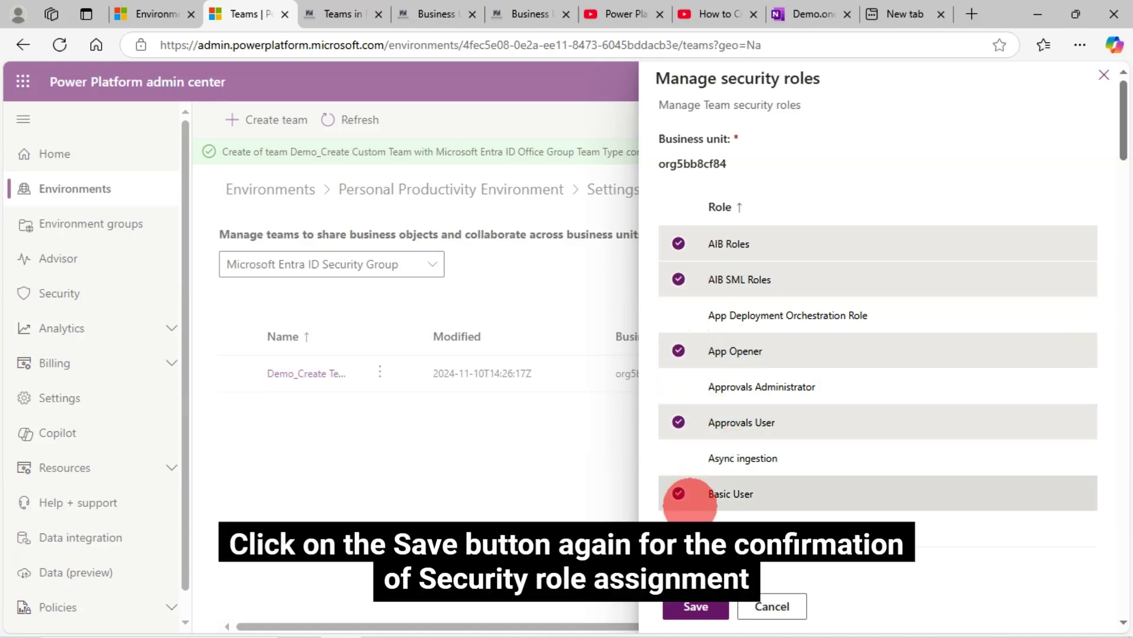
pyautogui.click(696, 606)
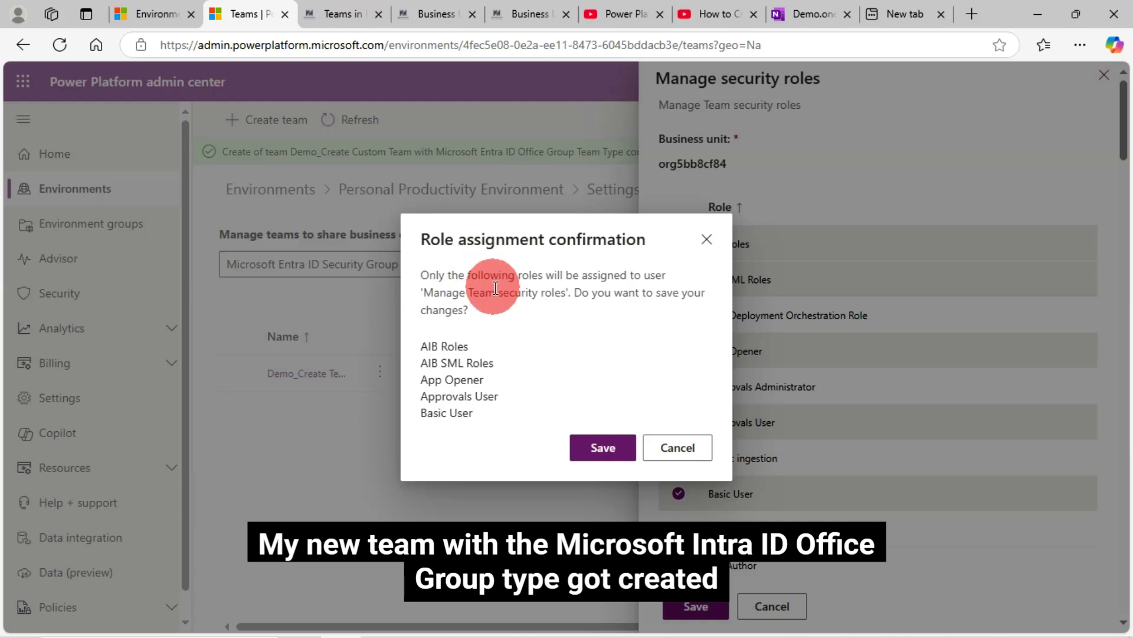
pyautogui.click(602, 447)
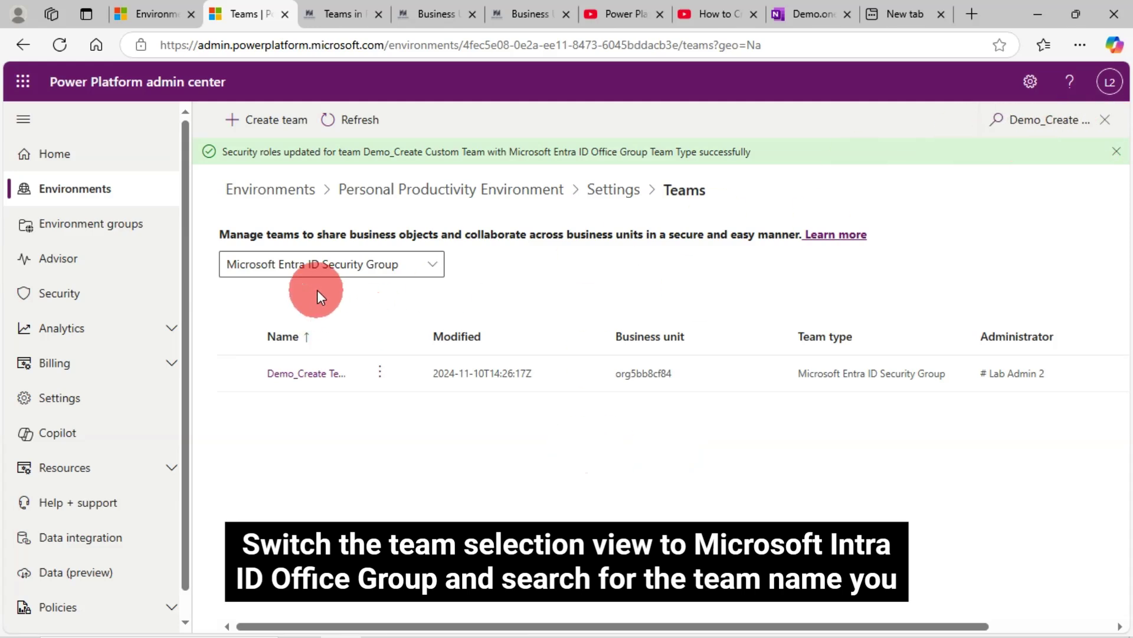
# - Filter the teams list to Microsoft Entra ID Office Group and search for "Demo_Create Custom Team with Microsoft Entra ID Office Group Team Type"
pyautogui.click(322, 269)
pyautogui.click(299, 413)
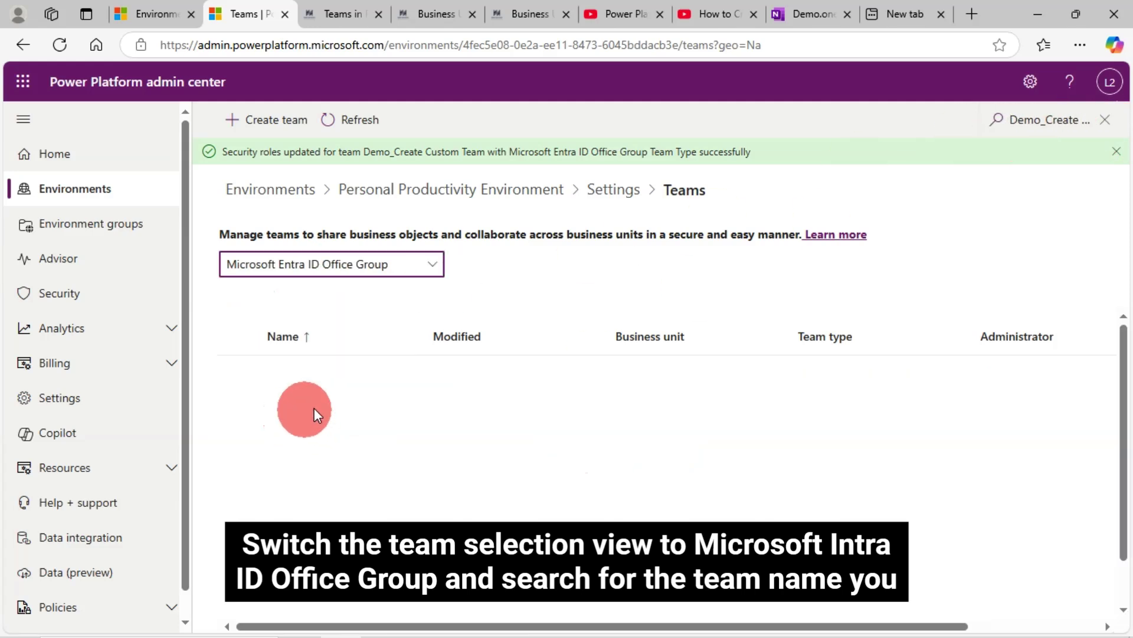
pyautogui.click(1005, 121)
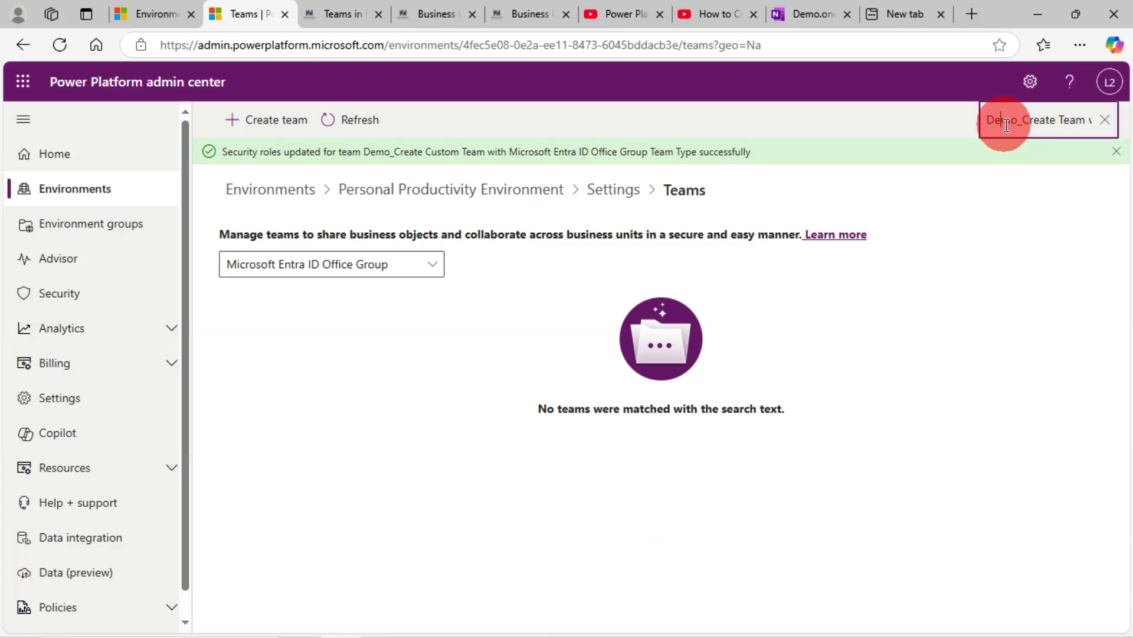
pyautogui.press('Return')
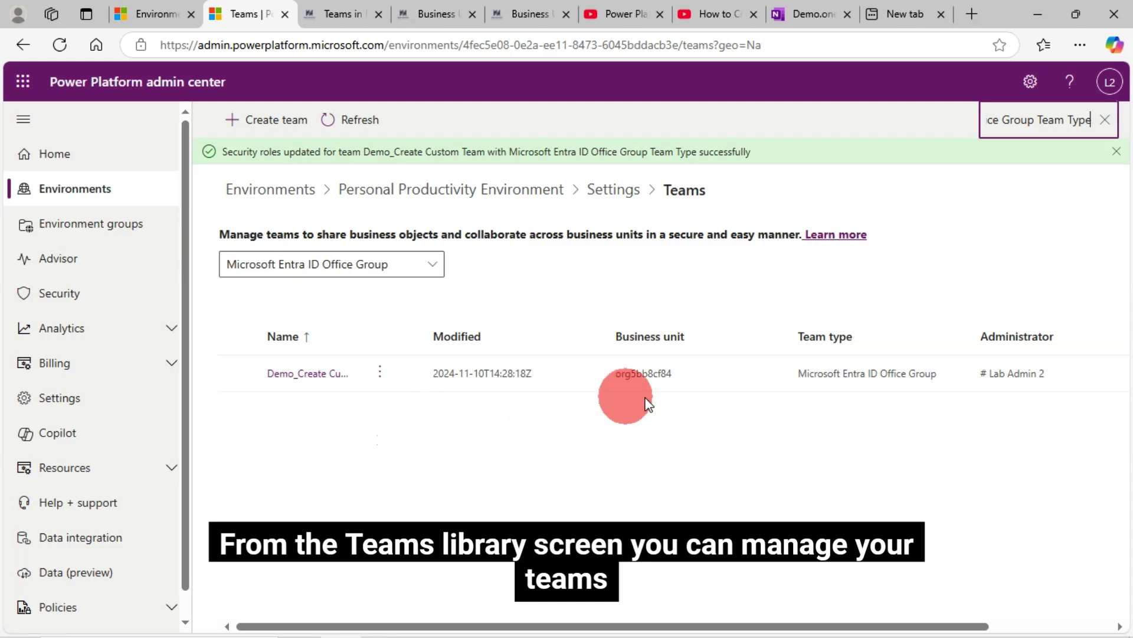
# - Edit the found Office Group team, setting its description to "This team will be used for the demo purpose only."
pyautogui.click(237, 373)
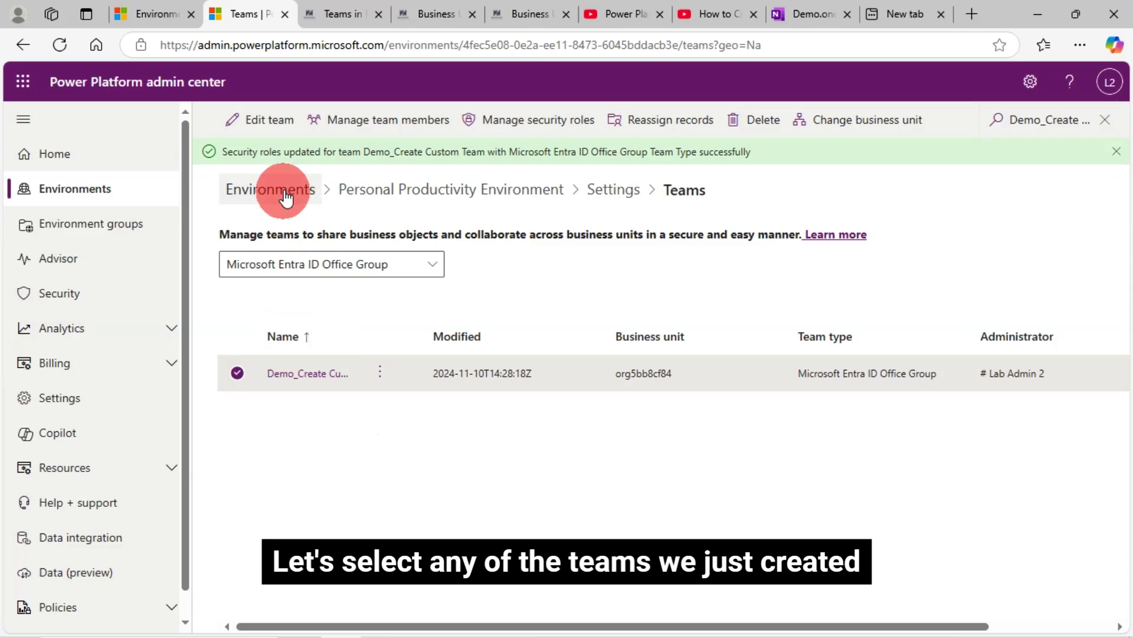
pyautogui.click(270, 124)
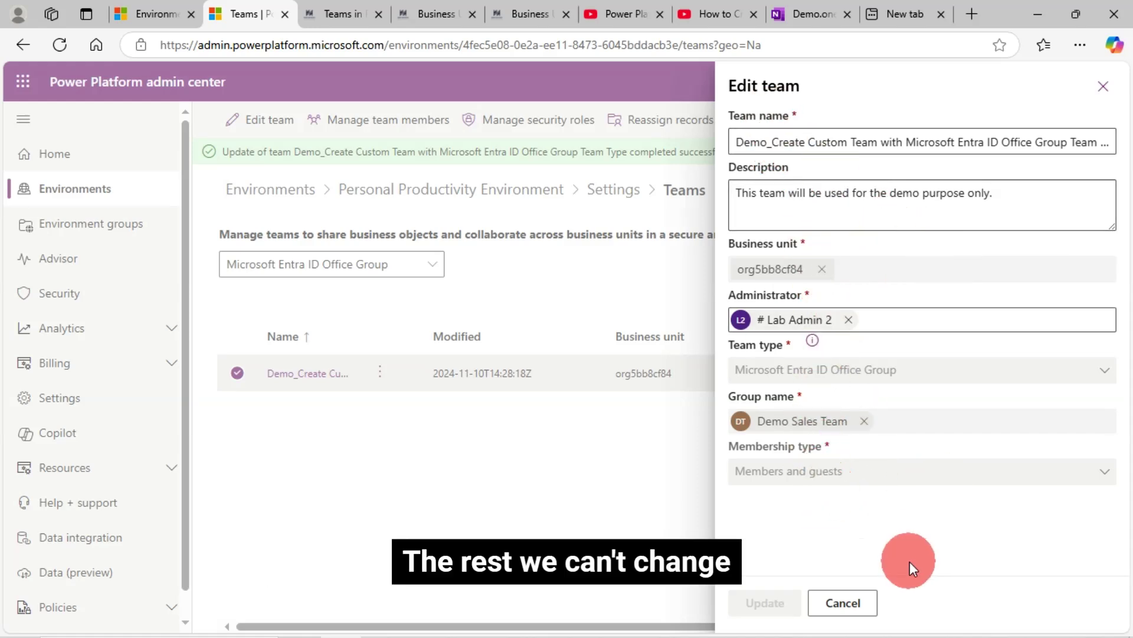
pyautogui.click(863, 602)
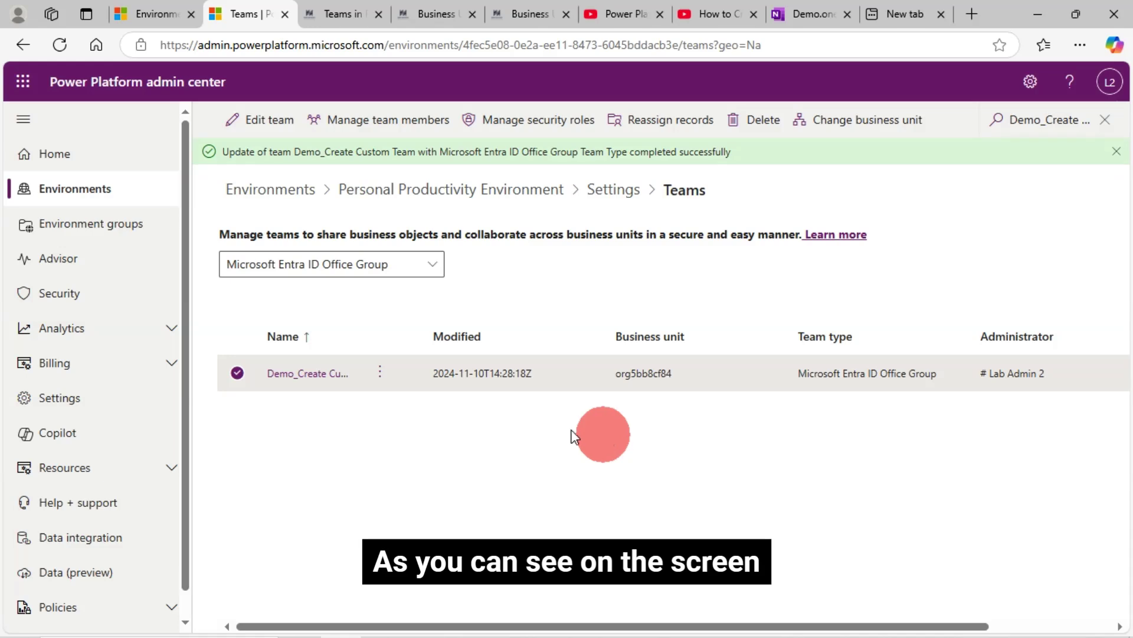
# - View the Office Group team's members and return to the teams list, filtering it to Microsoft Entra ID Security Group
pyautogui.click(405, 122)
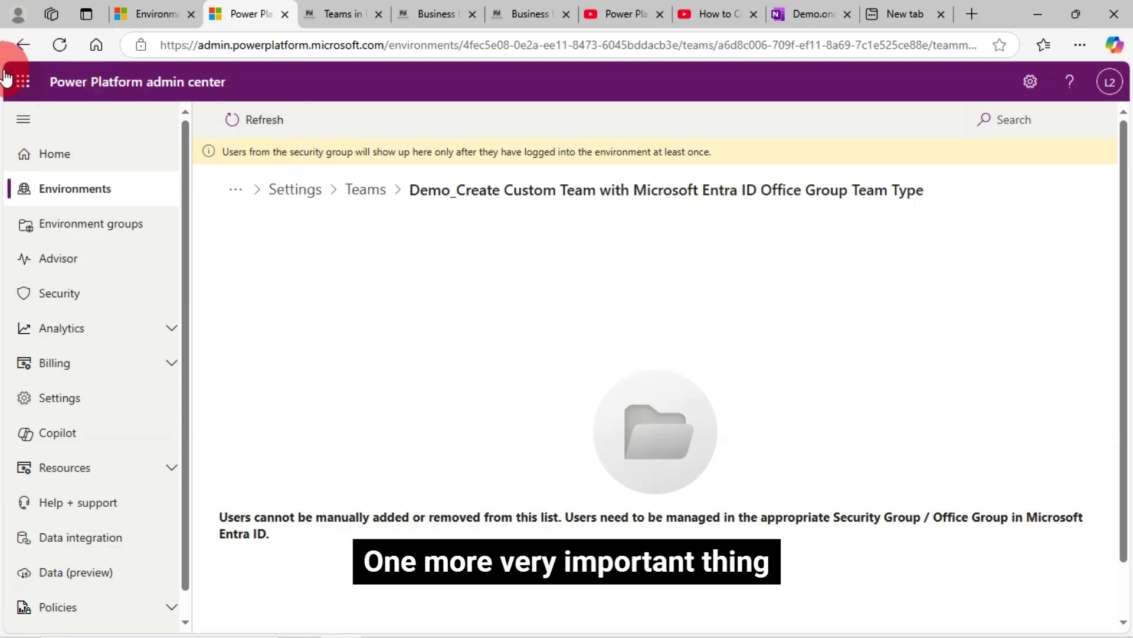
pyautogui.click(22, 44)
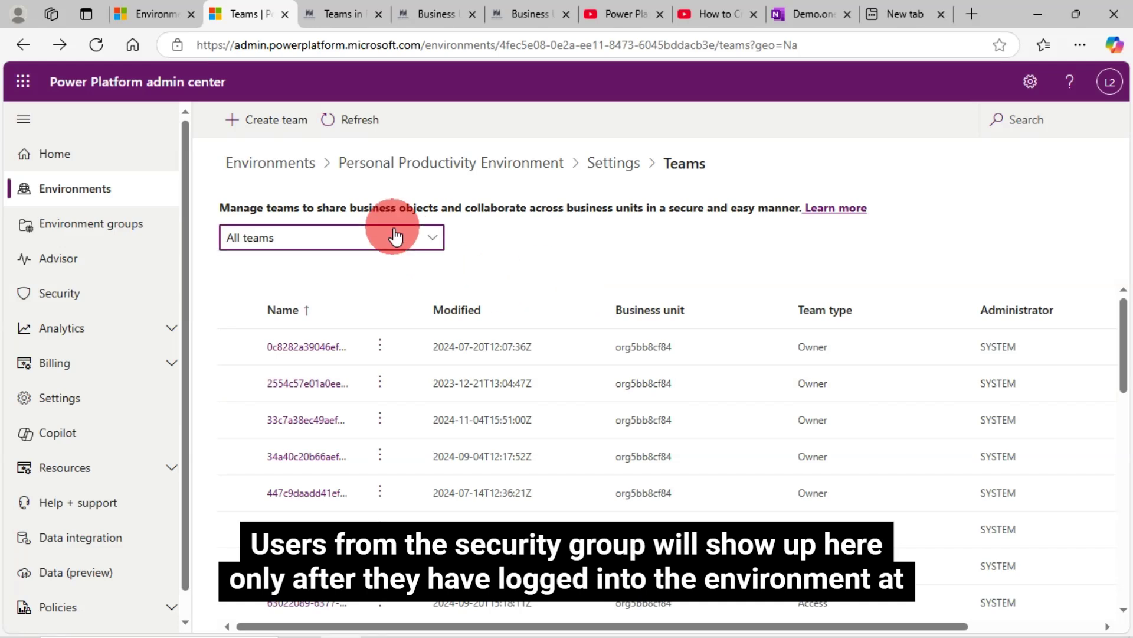
pyautogui.click(392, 230)
pyautogui.click(316, 356)
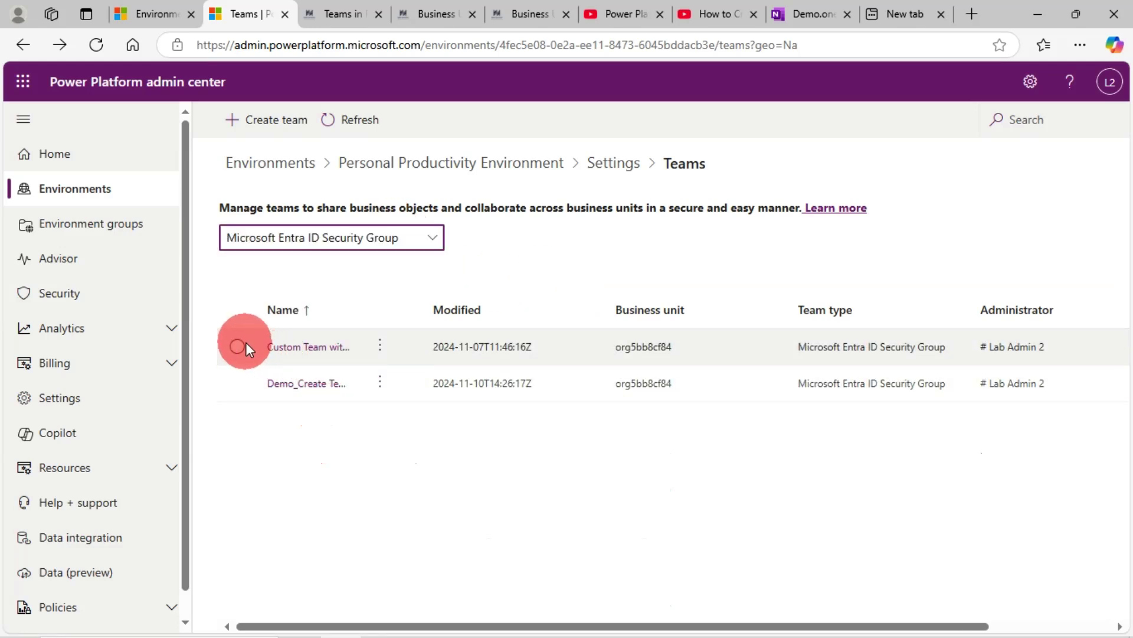
# - Select the Demo_Create security group team and view its assigned security roles, leaving them as they are
pyautogui.click(238, 383)
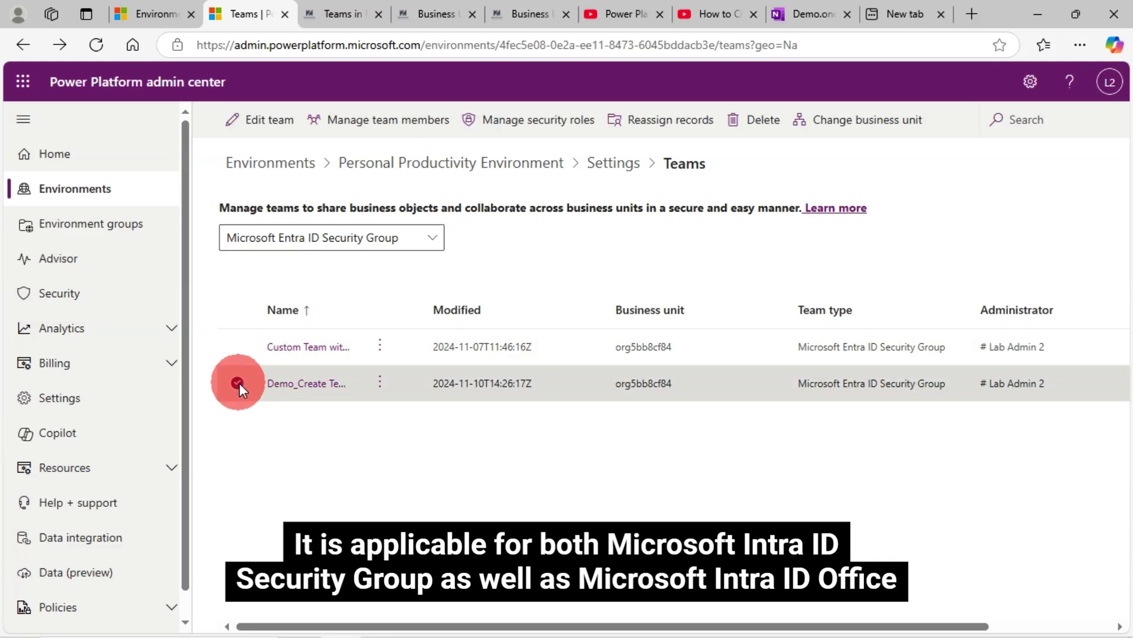
pyautogui.click(544, 132)
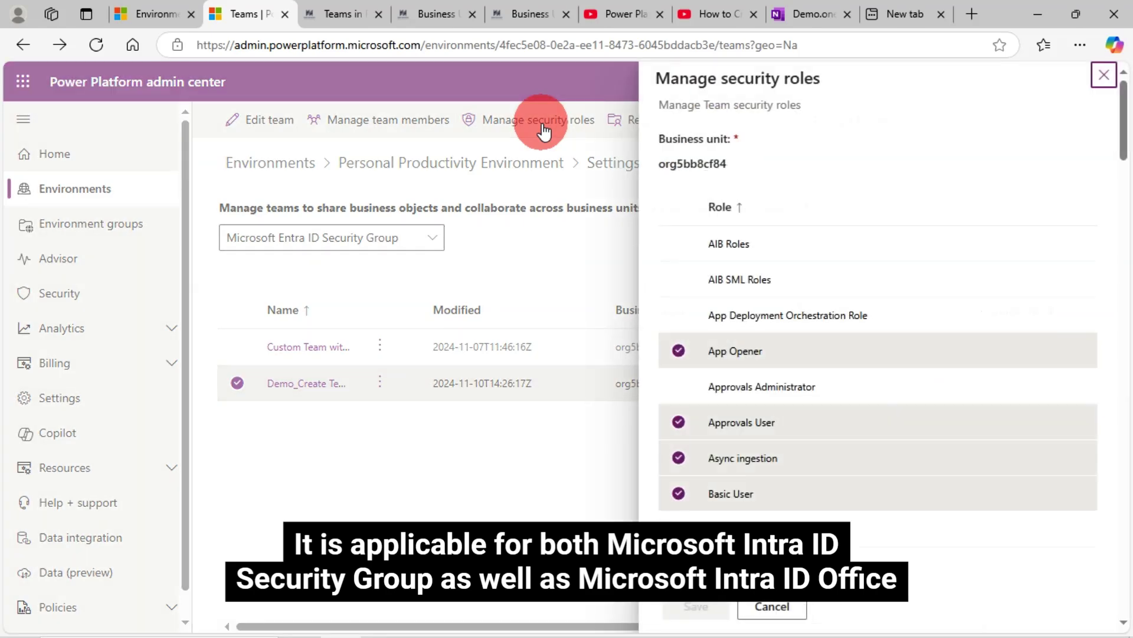
pyautogui.click(777, 610)
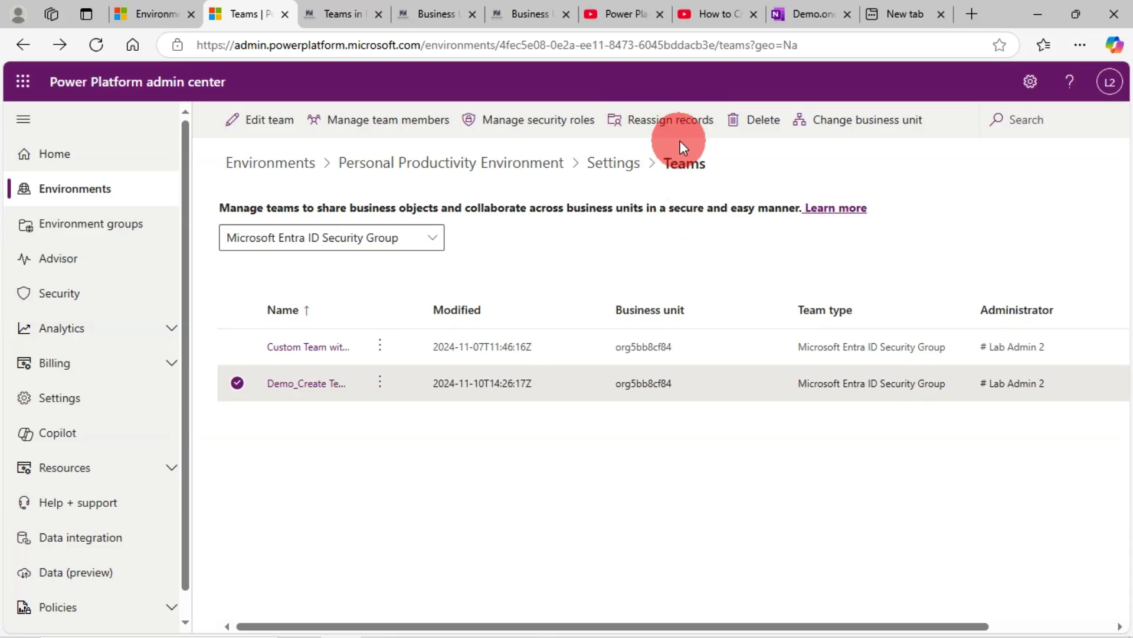
# - View the available assignee options for reassigning the selected team's records, and cancel without reassigning
pyautogui.click(679, 121)
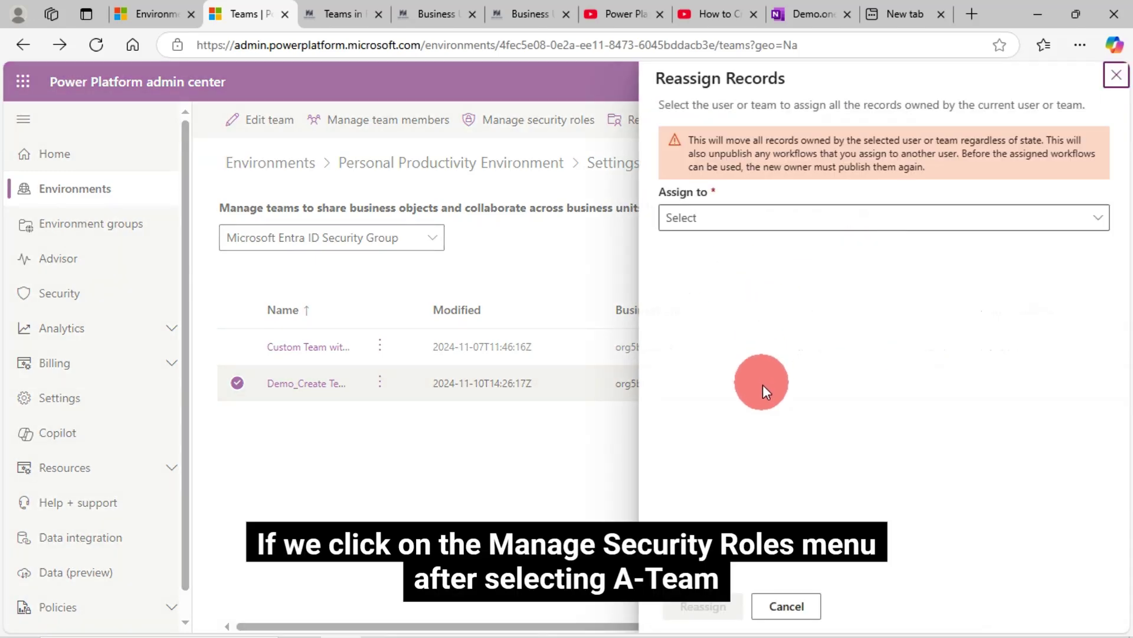
pyautogui.click(779, 227)
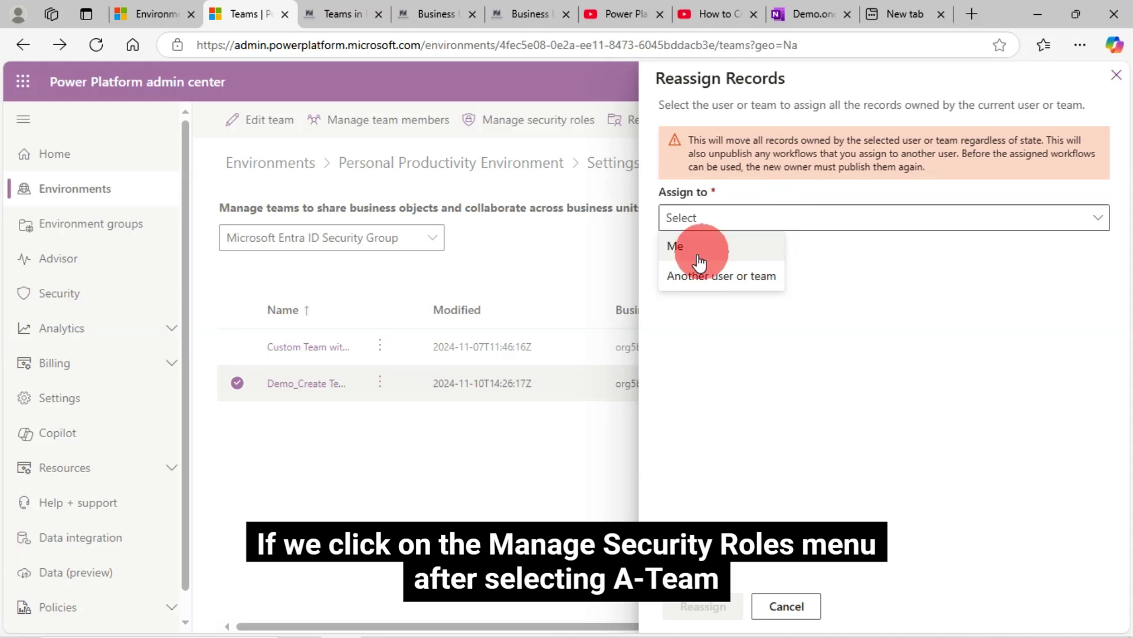
pyautogui.click(791, 610)
pyautogui.click(791, 608)
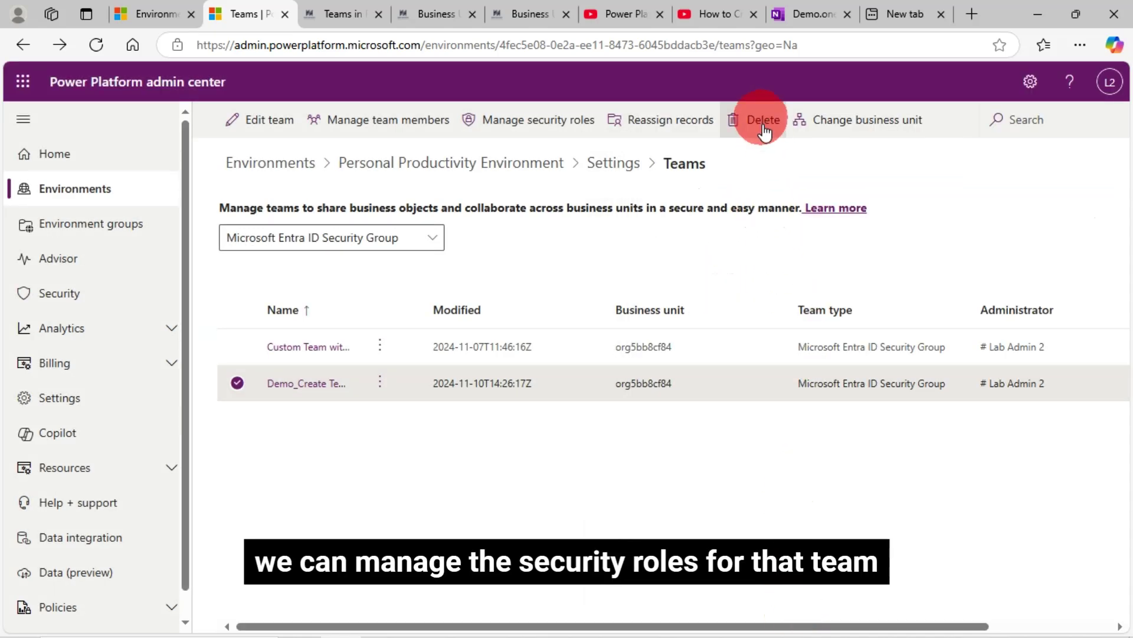
# - Try choosing Demo Business Unit as the selected team's new business unit, and cancel the change
pyautogui.click(865, 129)
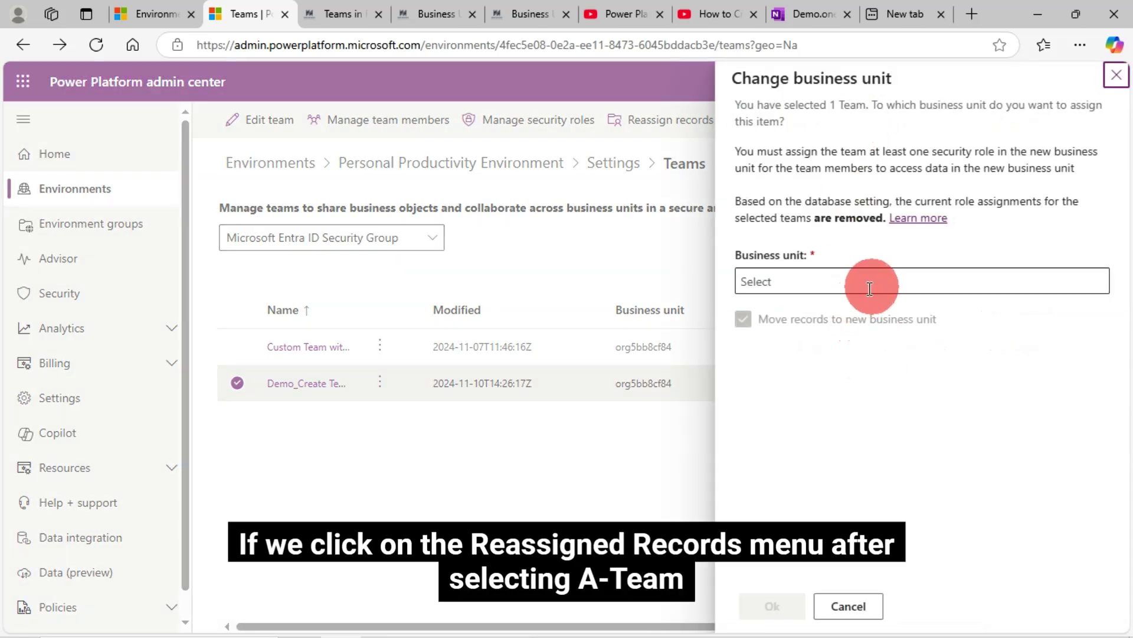
pyautogui.click(829, 292)
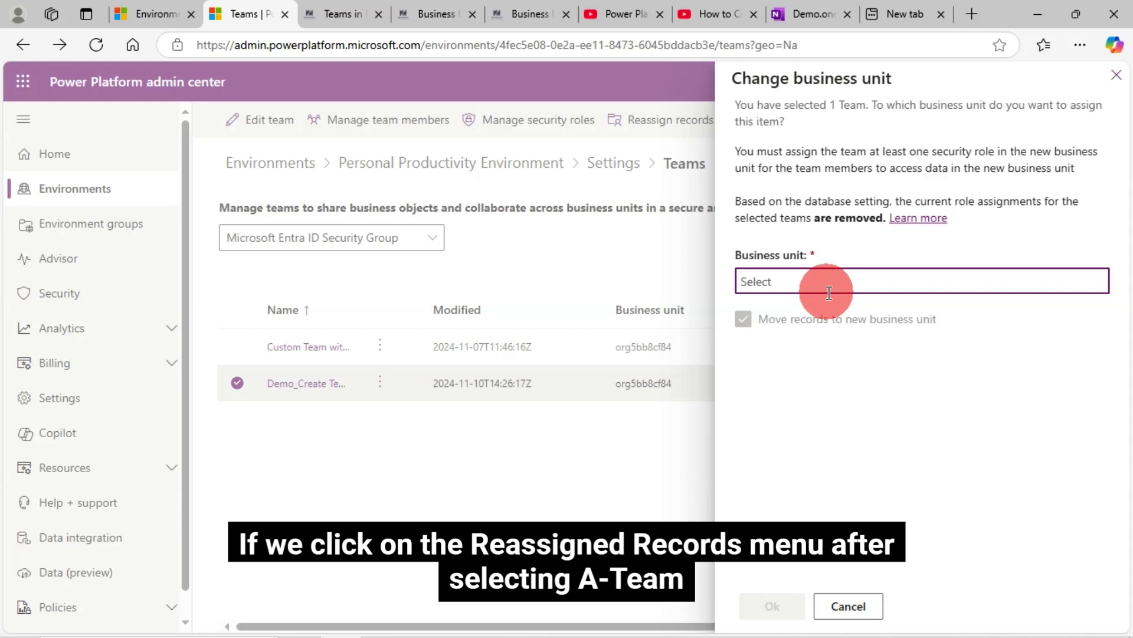
pyautogui.write('or')
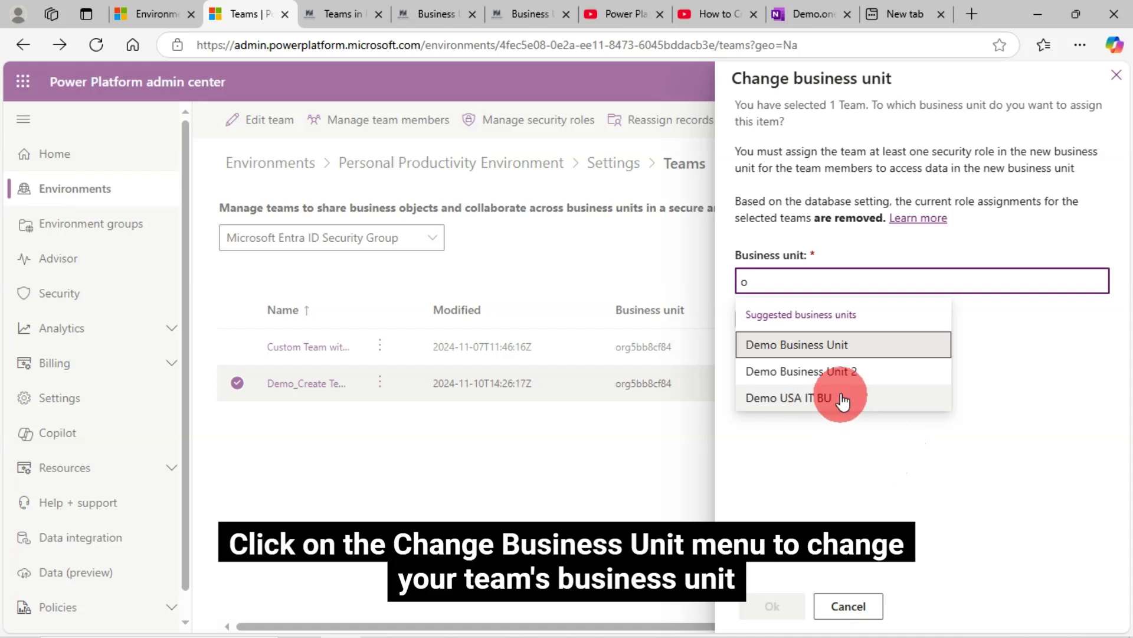
pyautogui.click(826, 346)
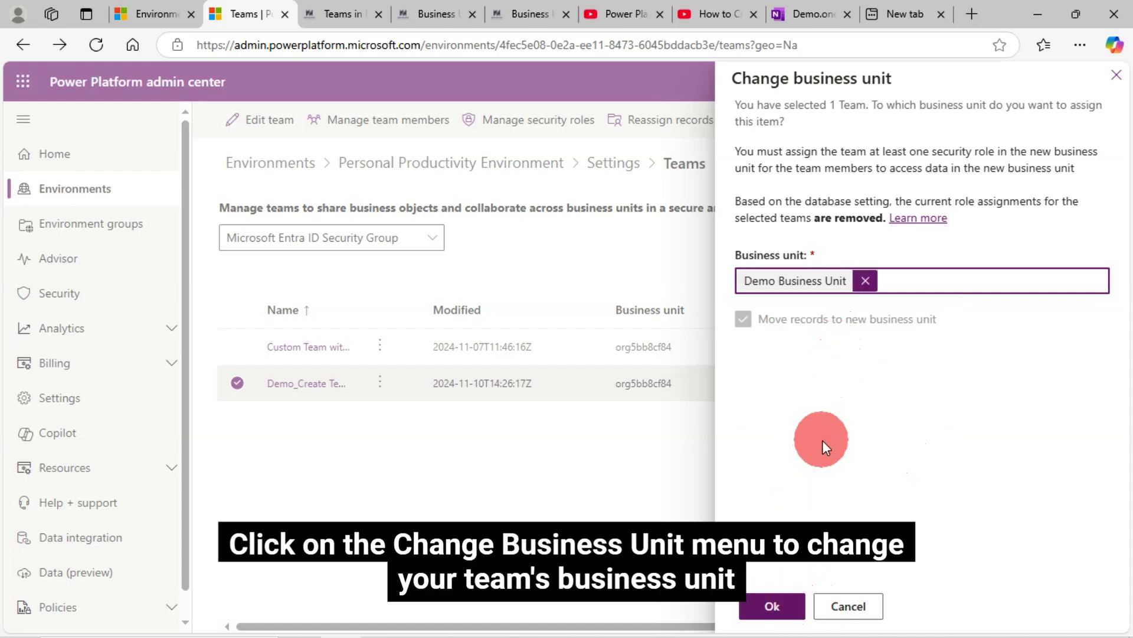
pyautogui.click(870, 614)
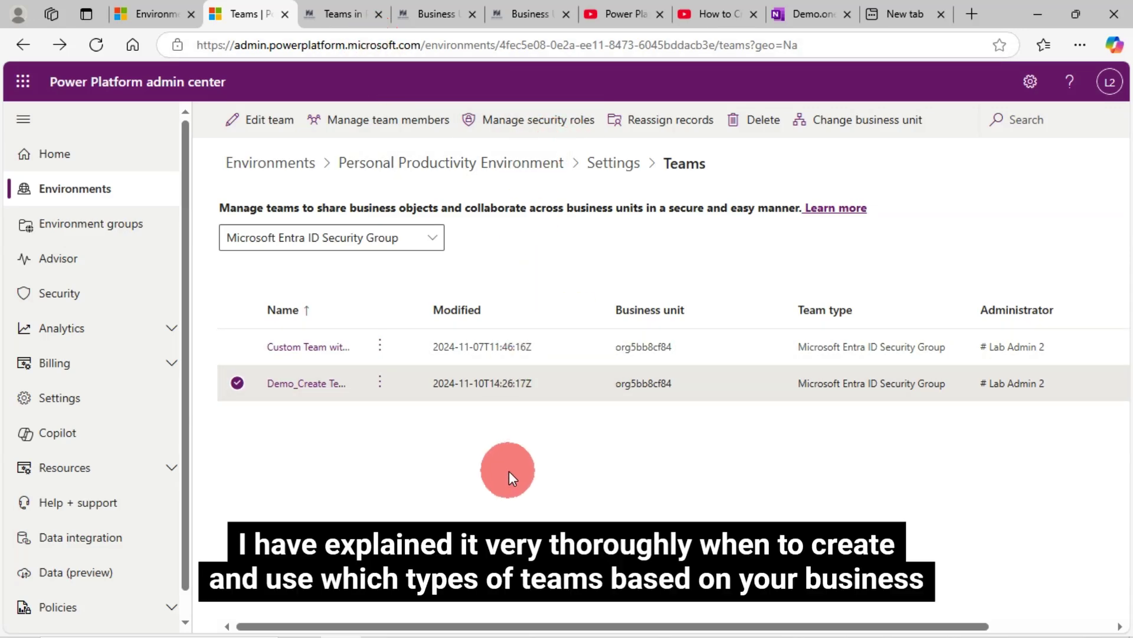
# - Switch to the Teams in Power Platform article and review the team type differences and when to use each team for sharing
pyautogui.click(356, 16)
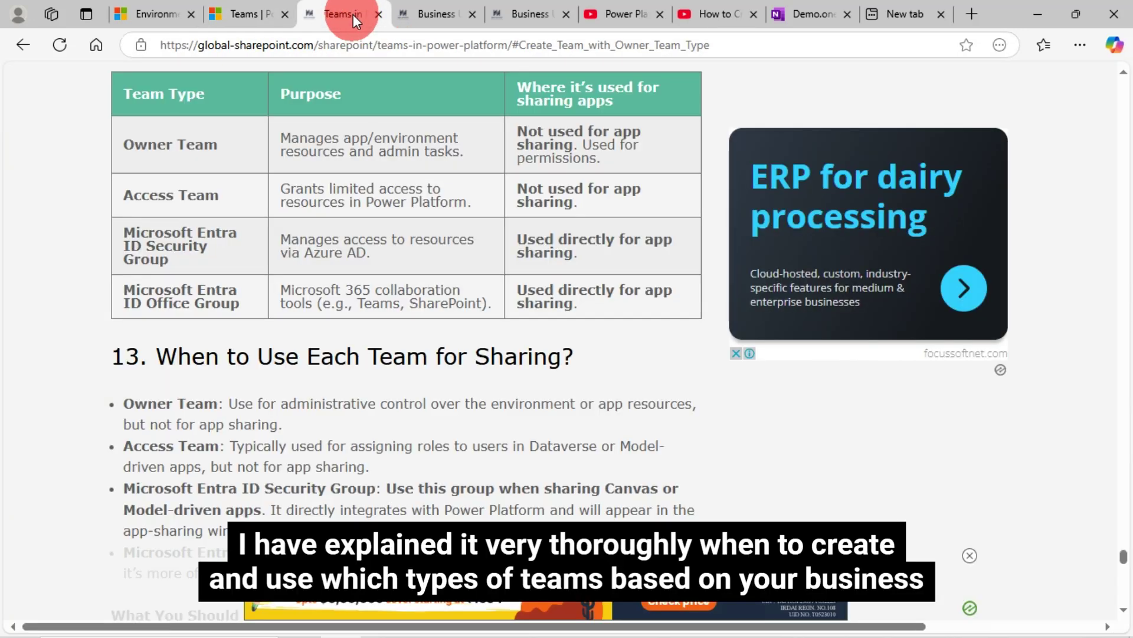
pyautogui.scroll(2, 317, 391)
pyautogui.scroll(-4, 317, 391)
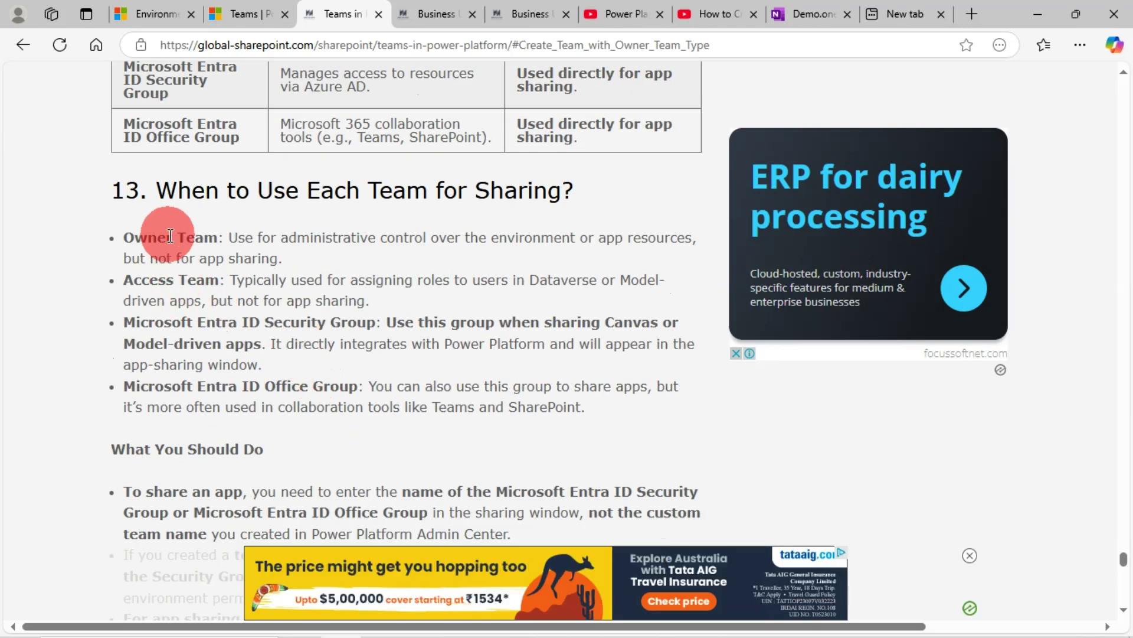
pyautogui.scroll(5, 184, 245)
pyautogui.scroll(1, 245, 309)
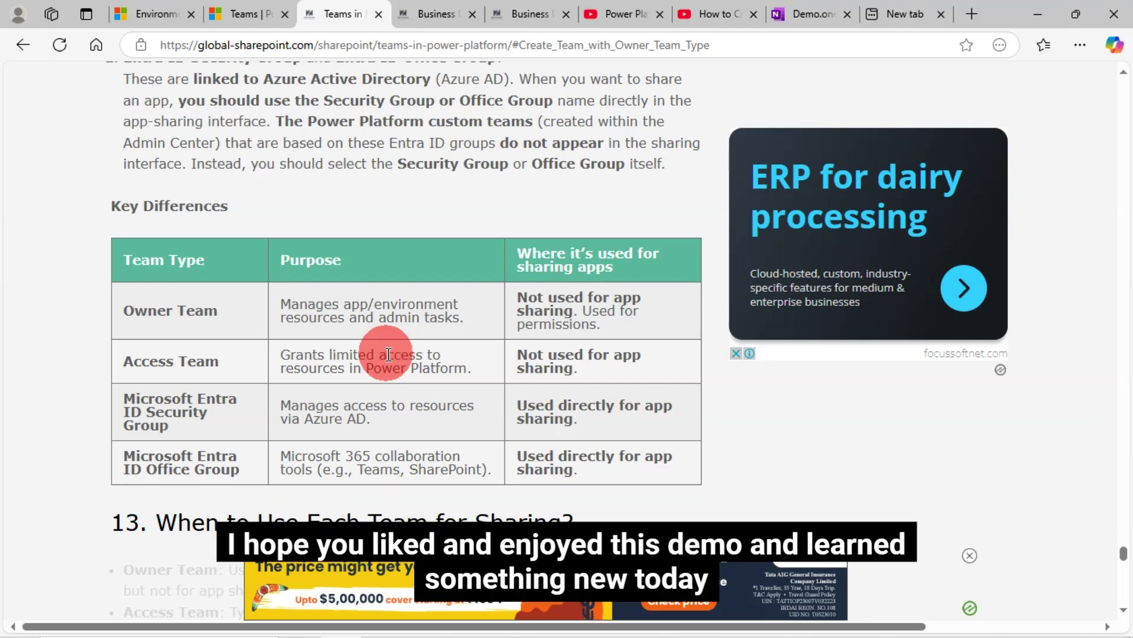
pyautogui.scroll(-3, 388, 354)
pyautogui.scroll(-4, 387, 354)
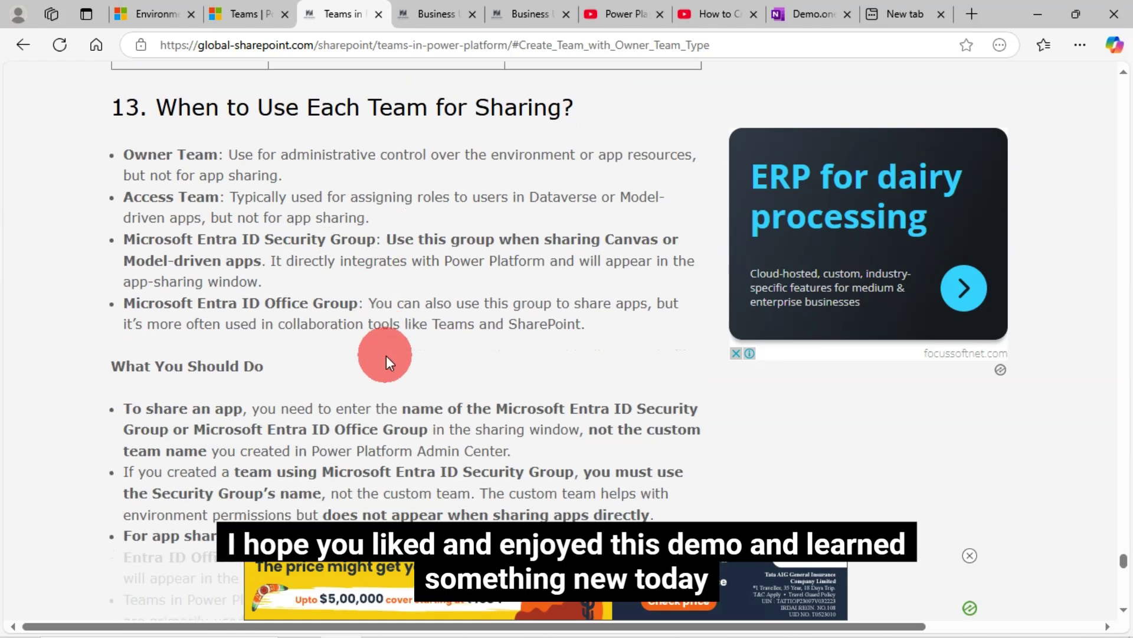
pyautogui.scroll(-4, 386, 356)
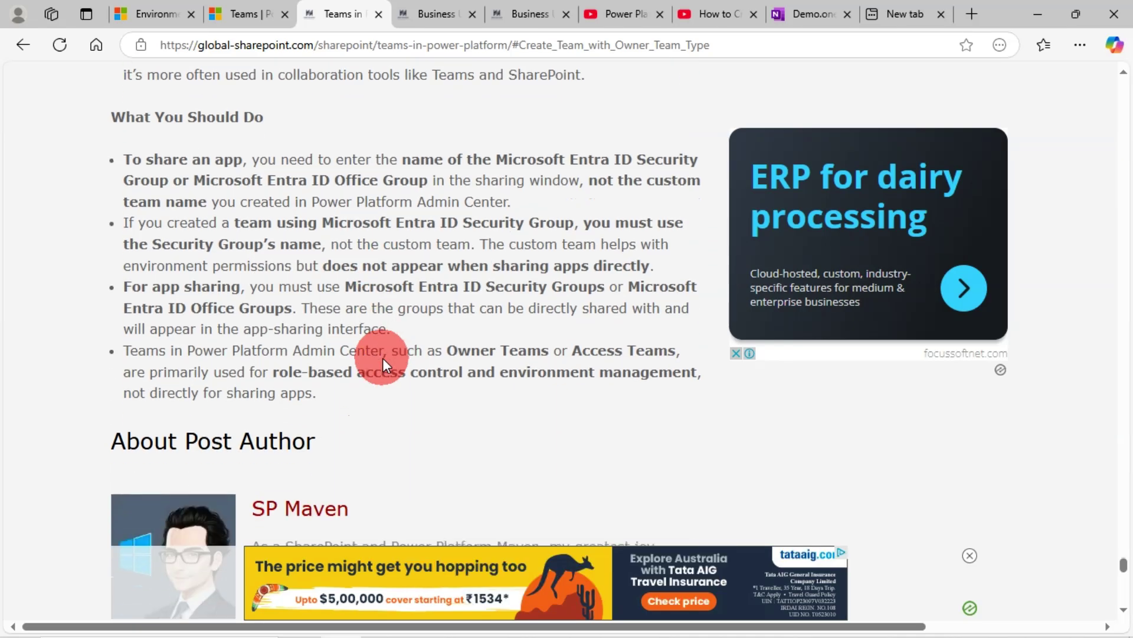
pyautogui.scroll(20, 382, 357)
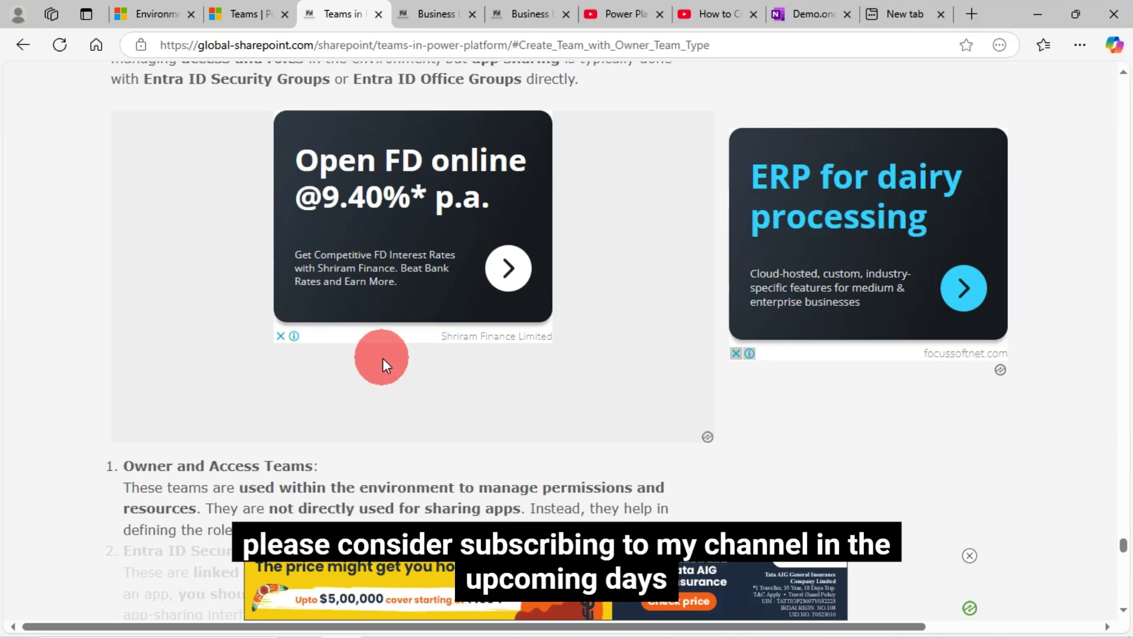
pyautogui.scroll(10, 382, 358)
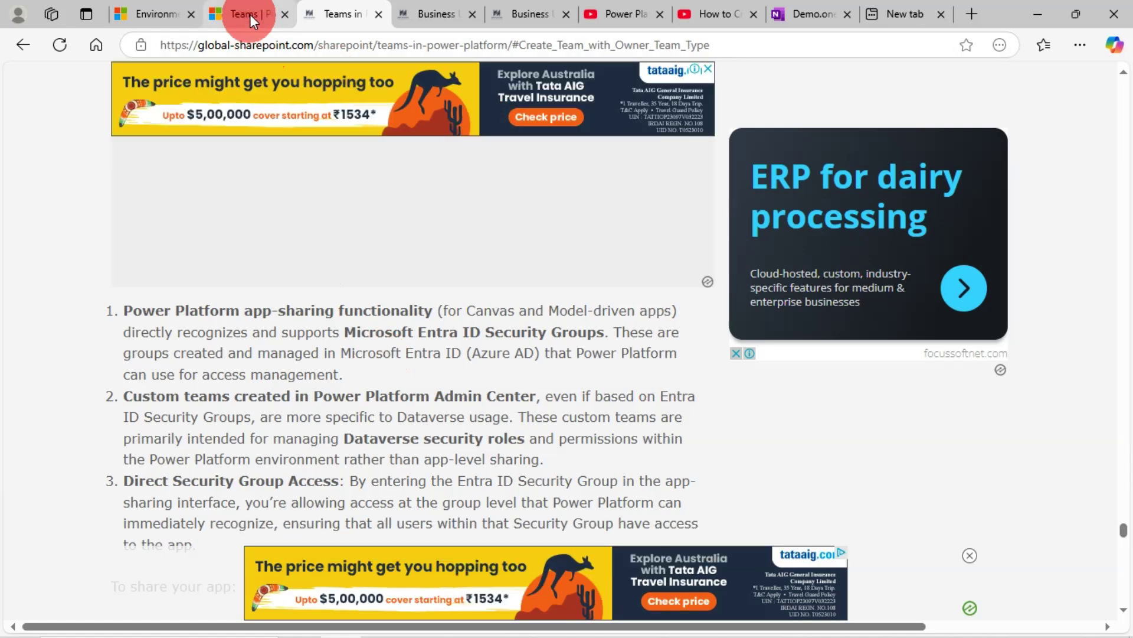
# - Return to the Teams list in the Power Platform admin center and deselect the Demo_Create security group team
pyautogui.click(249, 12)
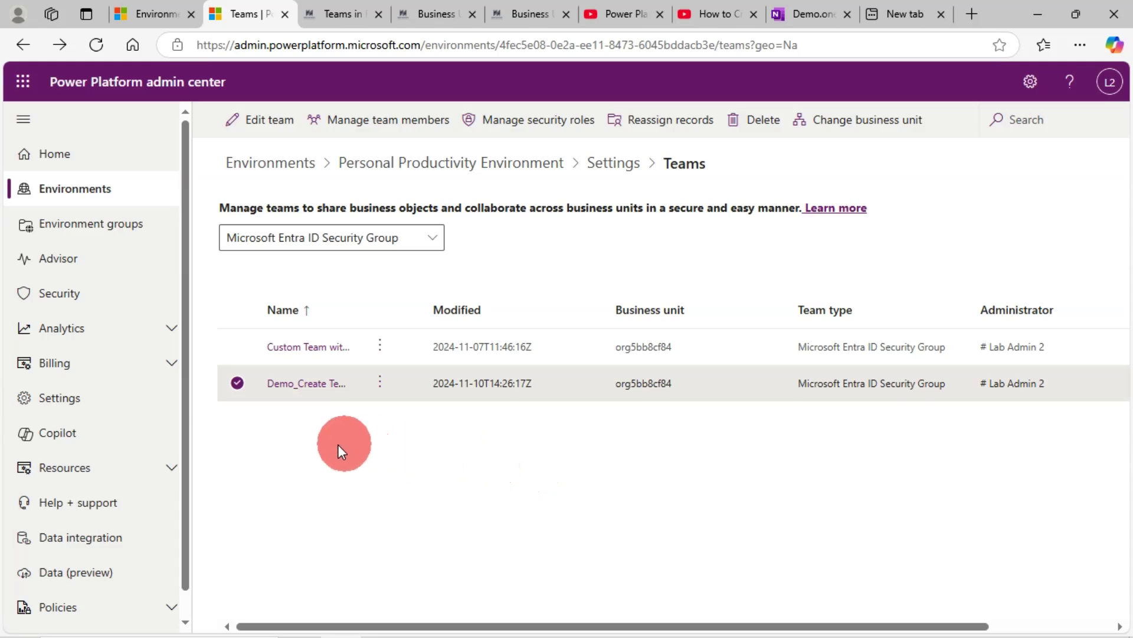
pyautogui.click(242, 384)
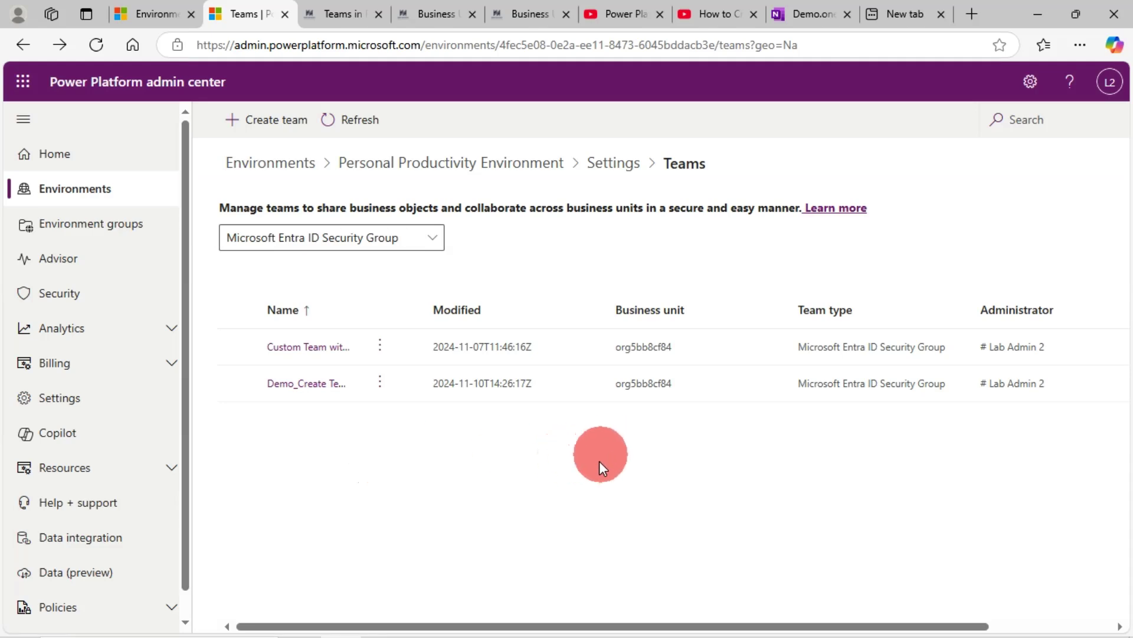
pyautogui.moveTo(500, 620)
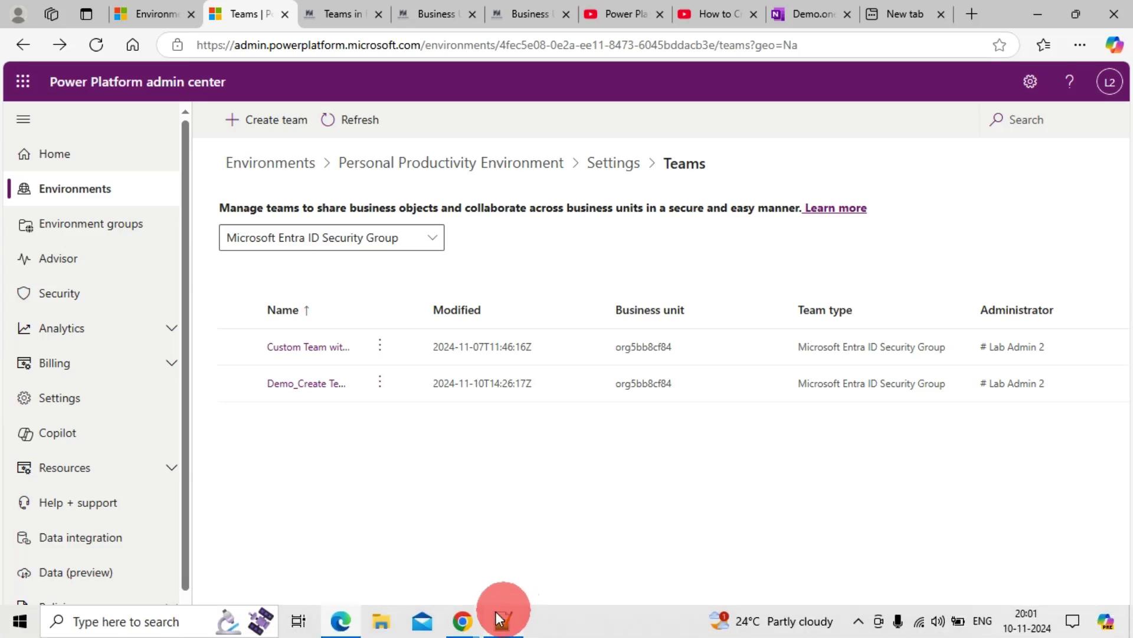